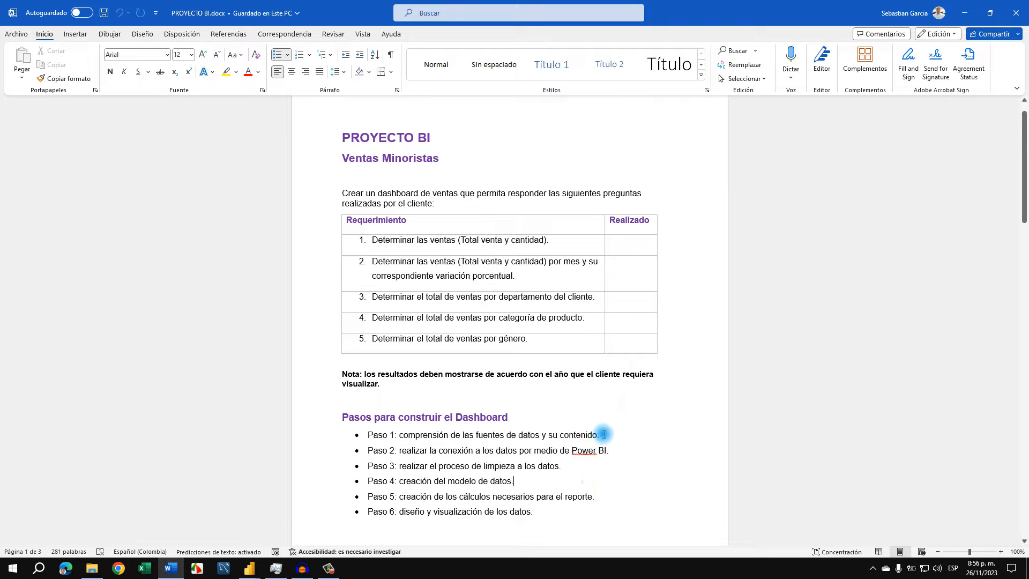
Review the six steps listed under "Pasos para construir el Dashboard" one by one, highlighting each line's text
drag(604, 434, 420, 434)
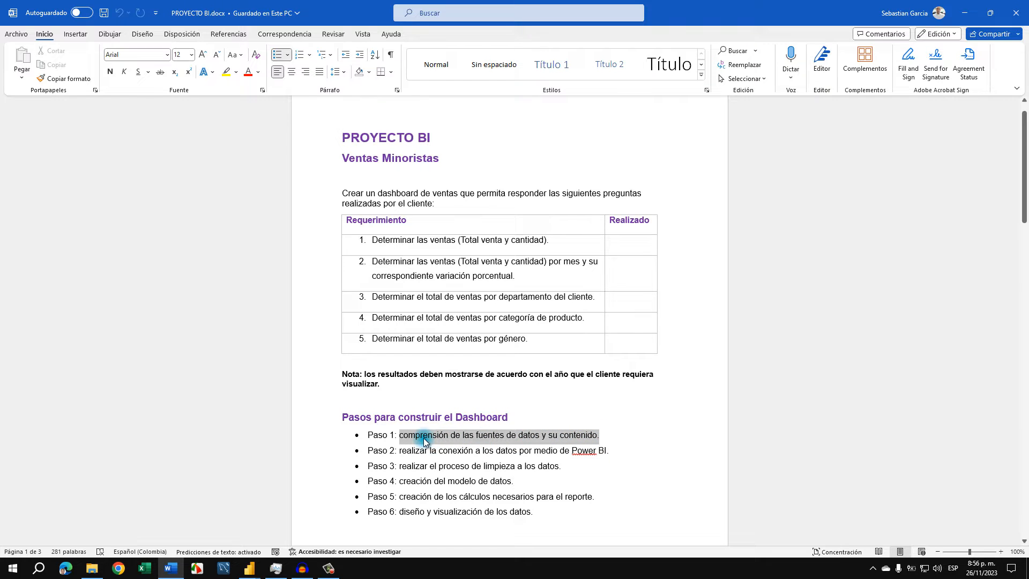
click(459, 455)
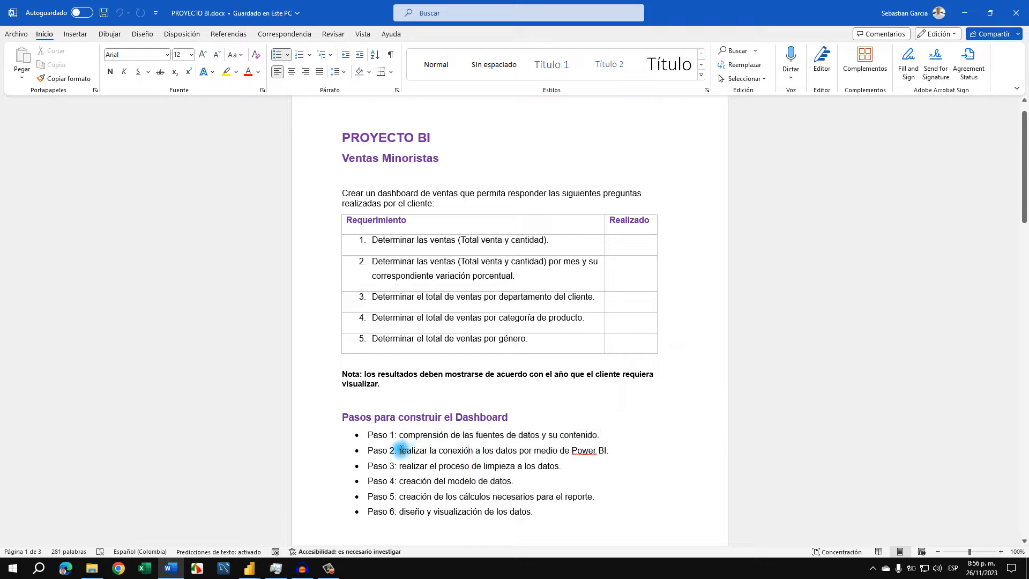
drag(401, 450, 610, 450)
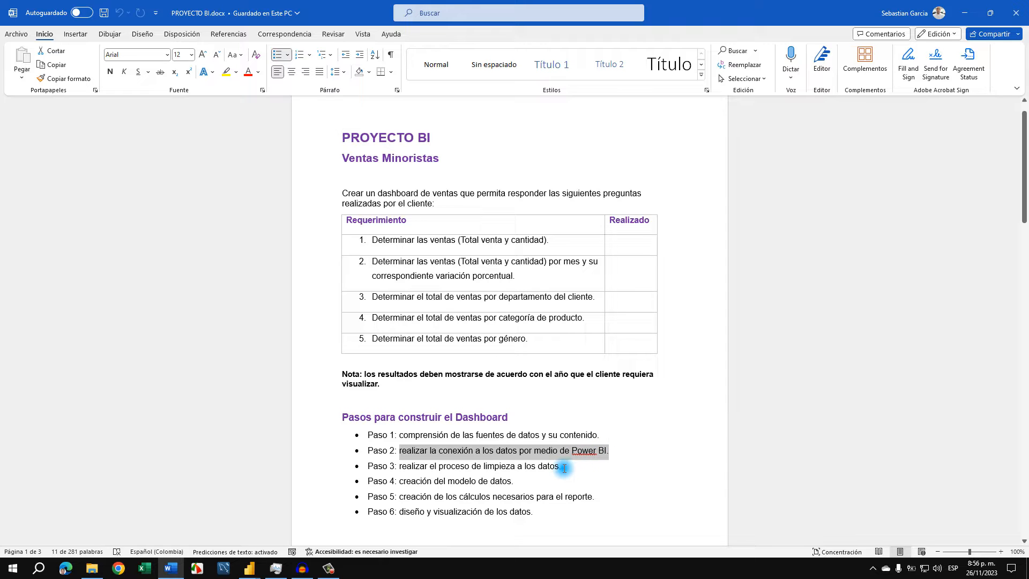
drag(564, 468, 399, 466)
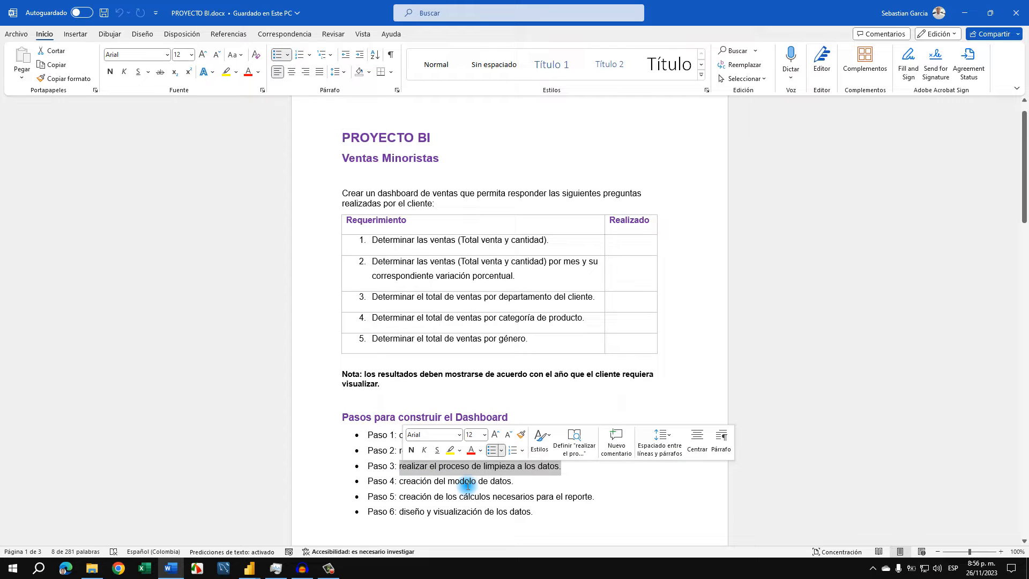
click(511, 481)
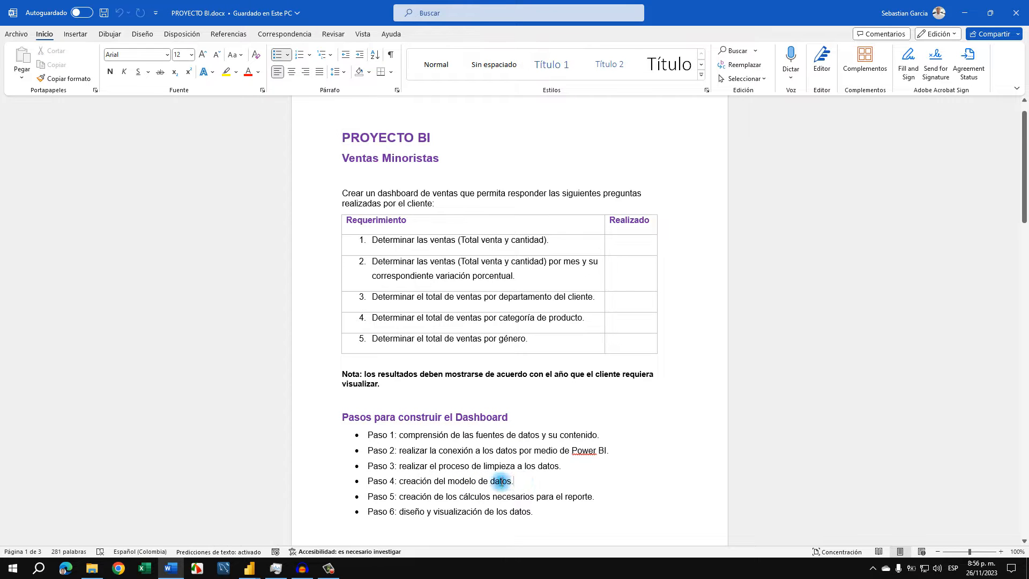
drag(501, 480, 397, 480)
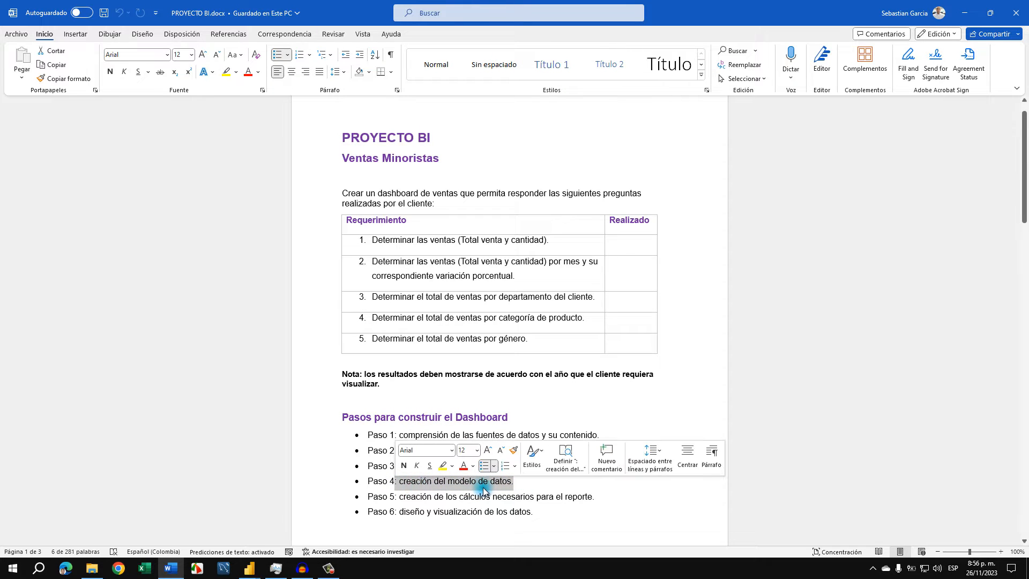
drag(513, 481, 369, 435)
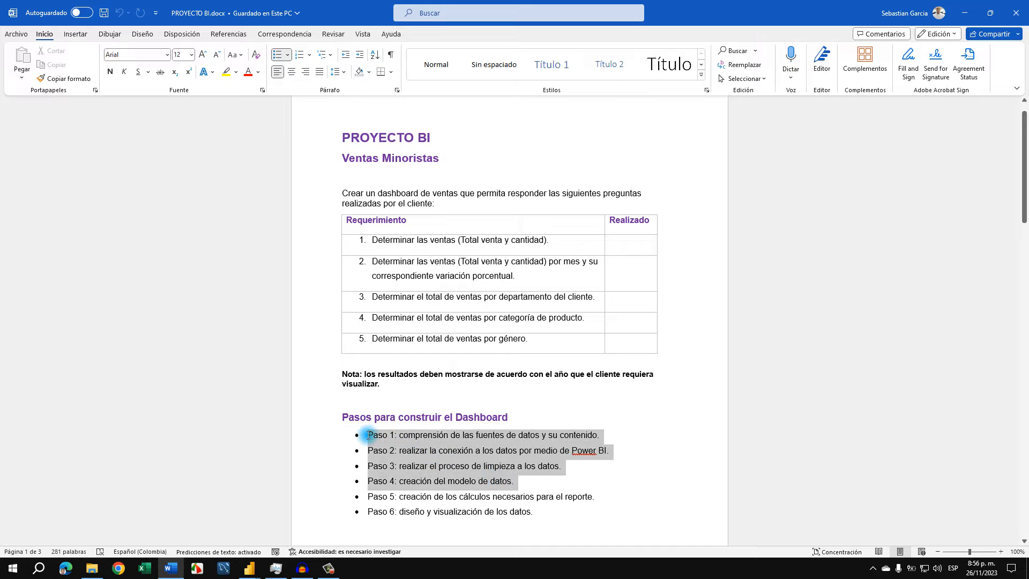
click(491, 472)
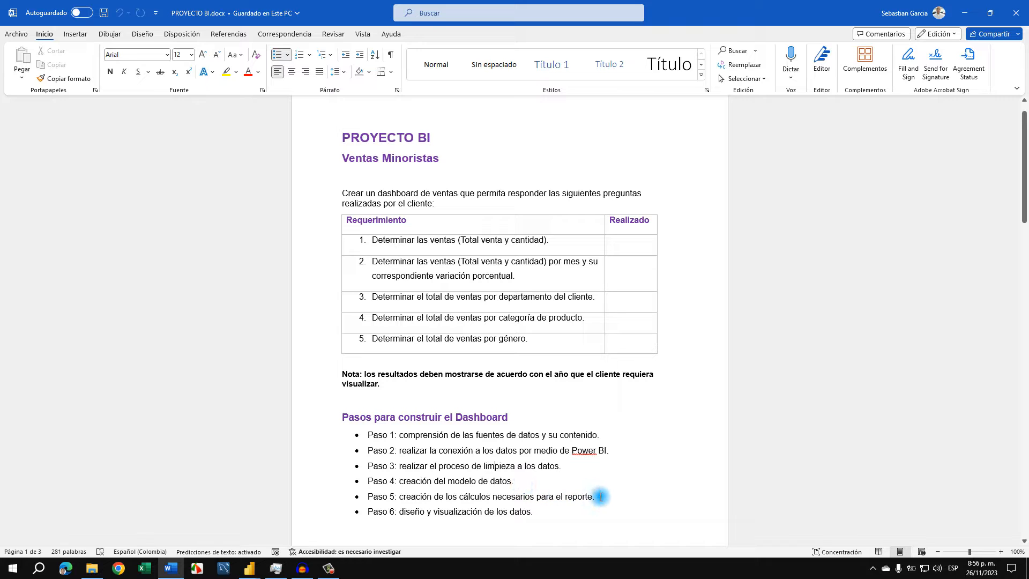
drag(600, 497, 394, 503)
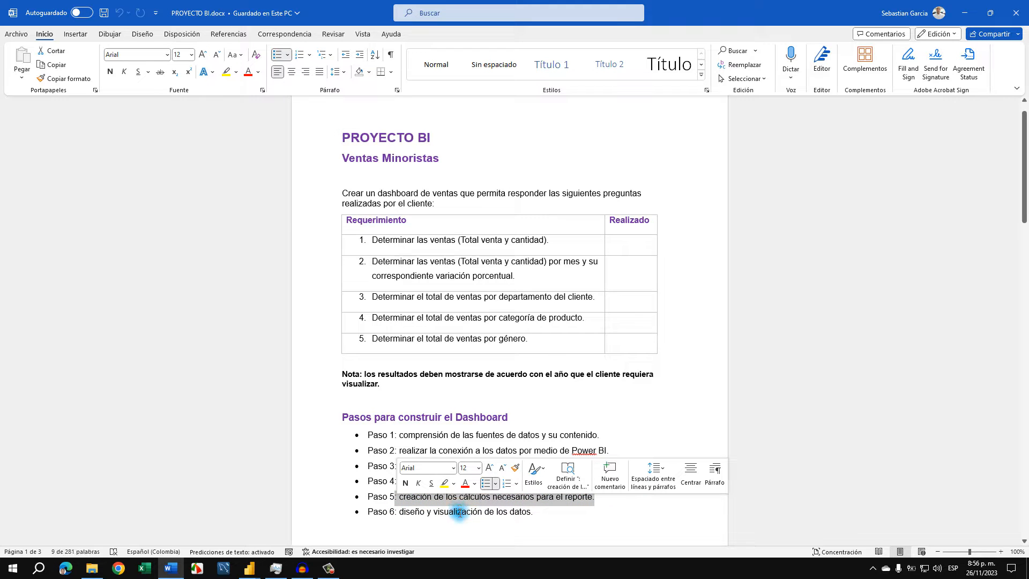
click(457, 511)
drag(519, 512, 409, 510)
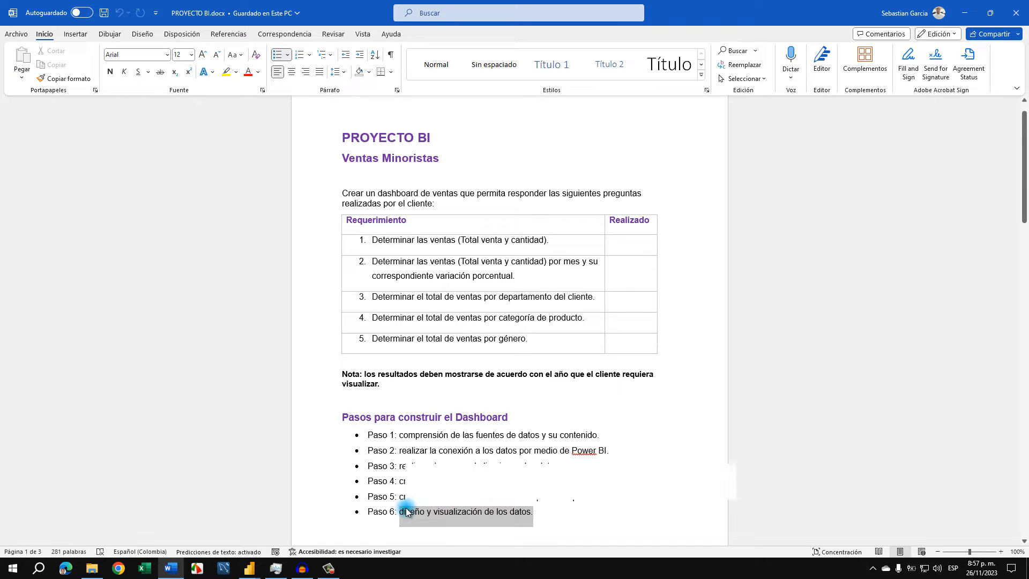
click(532, 417)
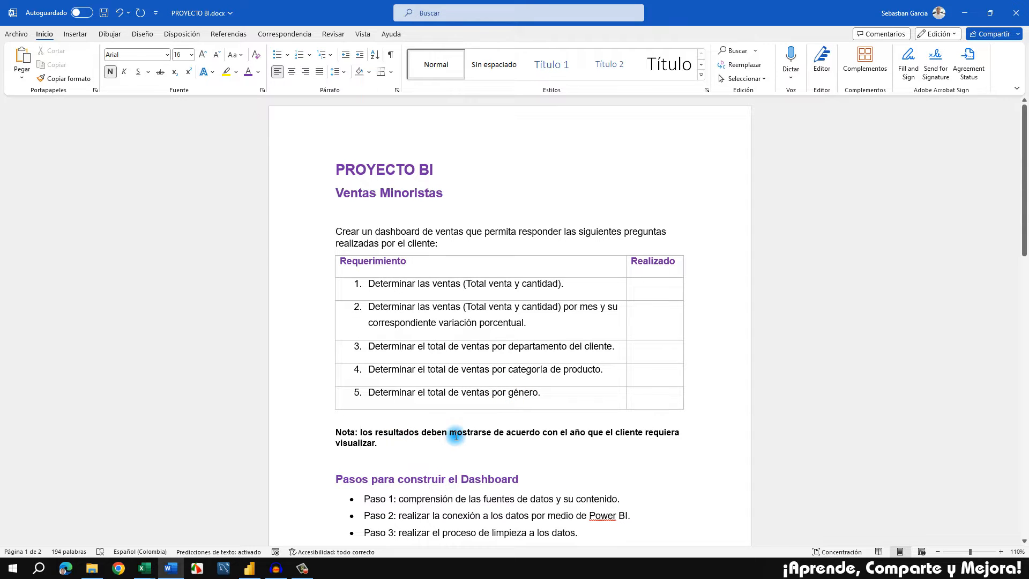
Read through the project requirements, dashboard-building steps and data sources, highlighting Paso 1 to 4 and Paso 5 to 6 as two groups
scroll(453, 431, down, 2)
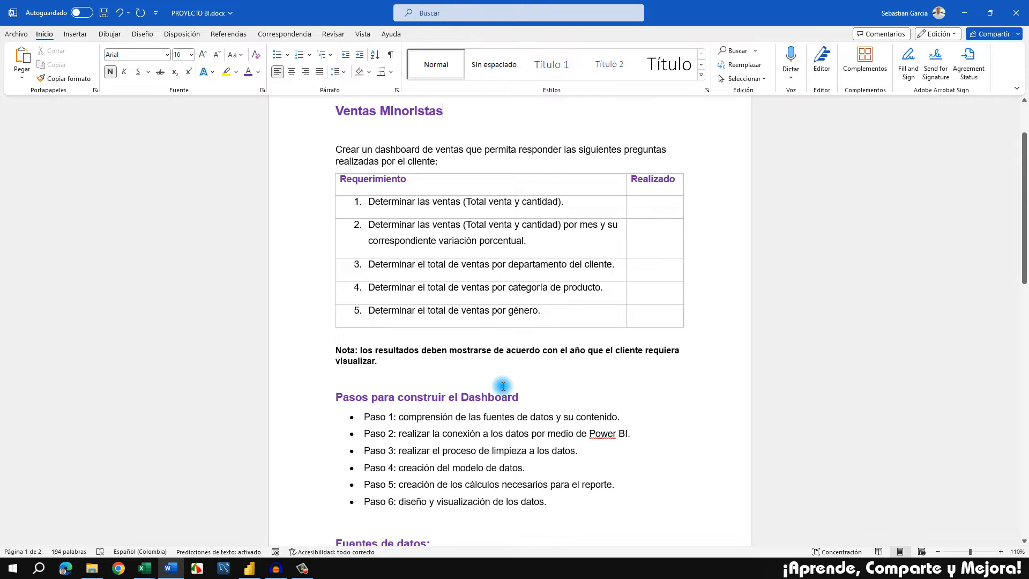
scroll(503, 385, down, 2)
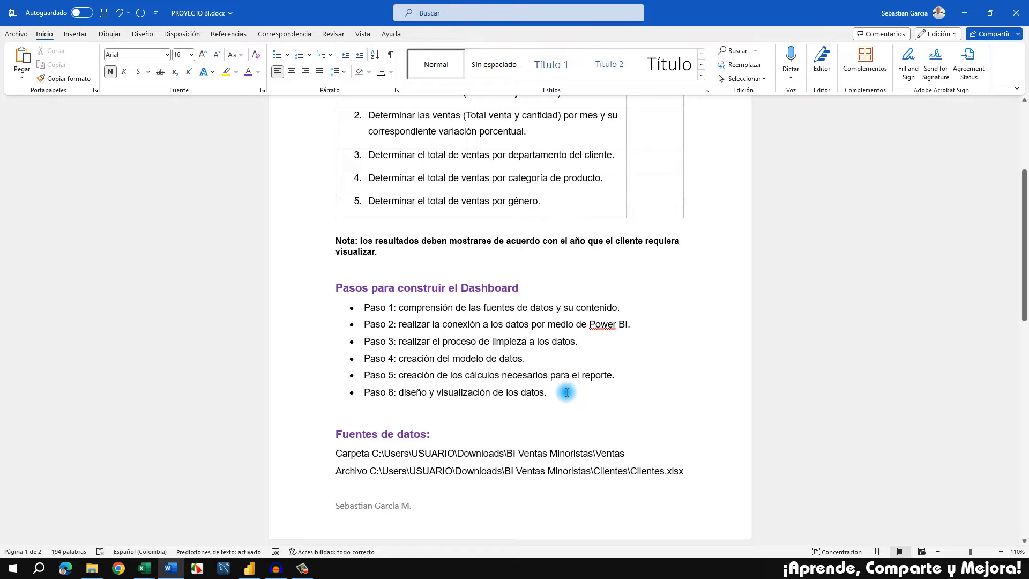
scroll(564, 378, up, 1)
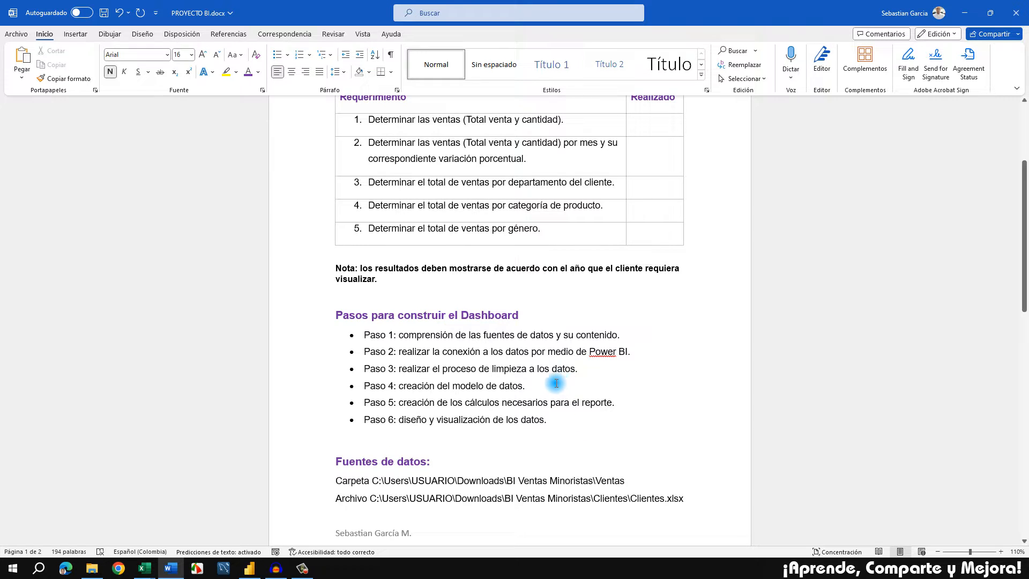
drag(558, 383, 367, 336)
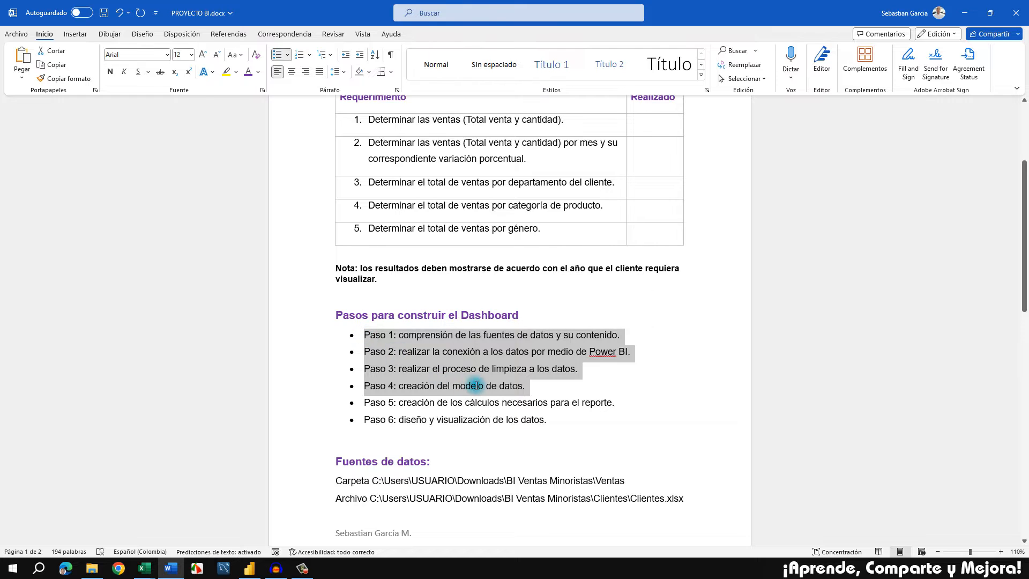
click(476, 385)
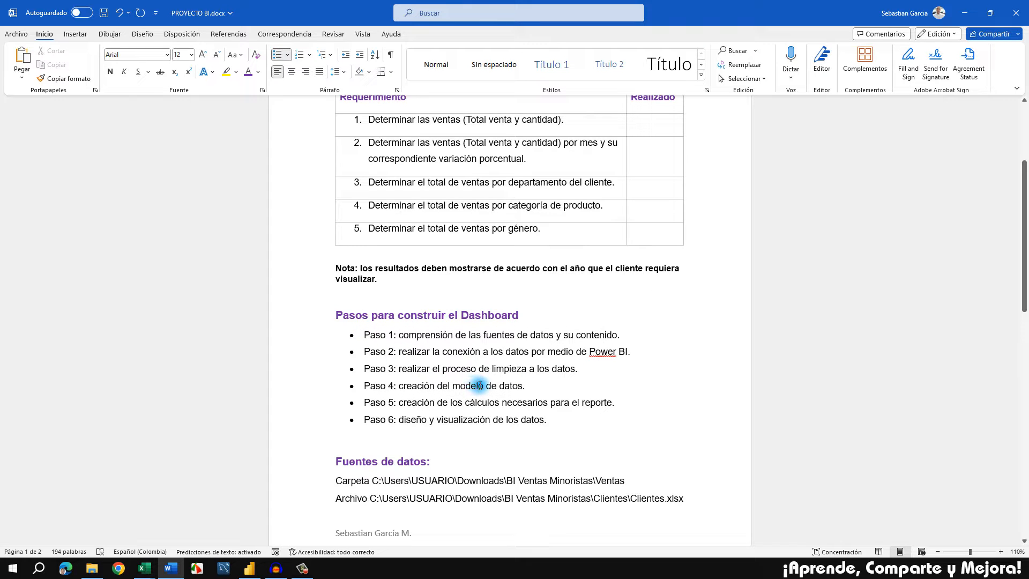
click(545, 420)
drag(496, 420, 371, 405)
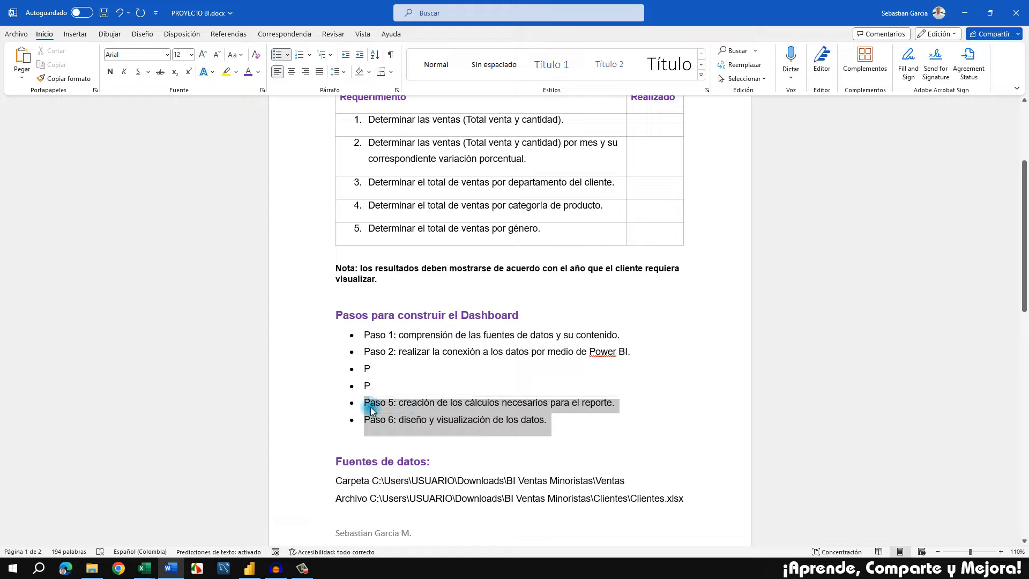
click(555, 352)
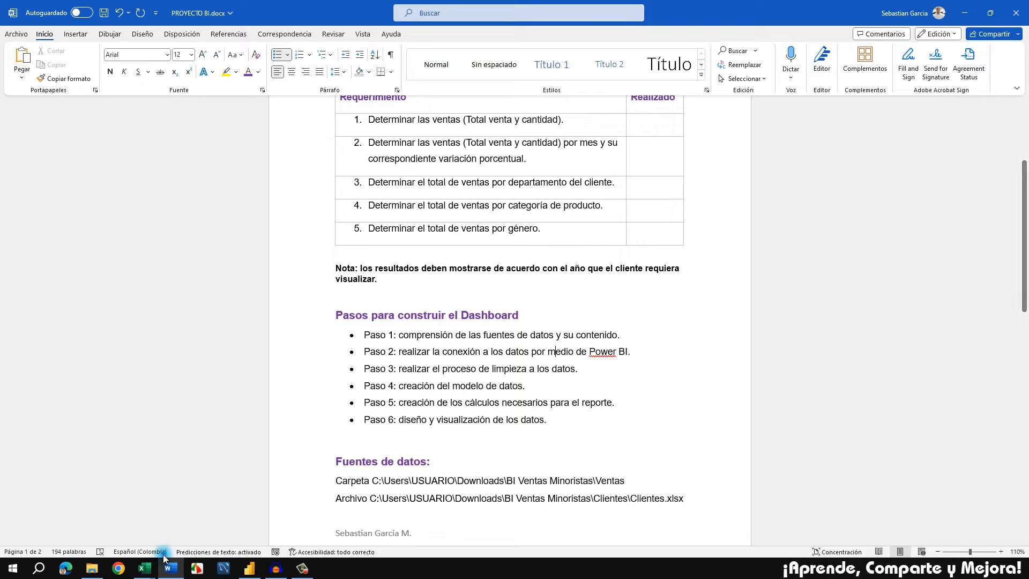
Switch to Excel and bring up the Ventas_Minoristas_2022.xlsx workbook
click(147, 570)
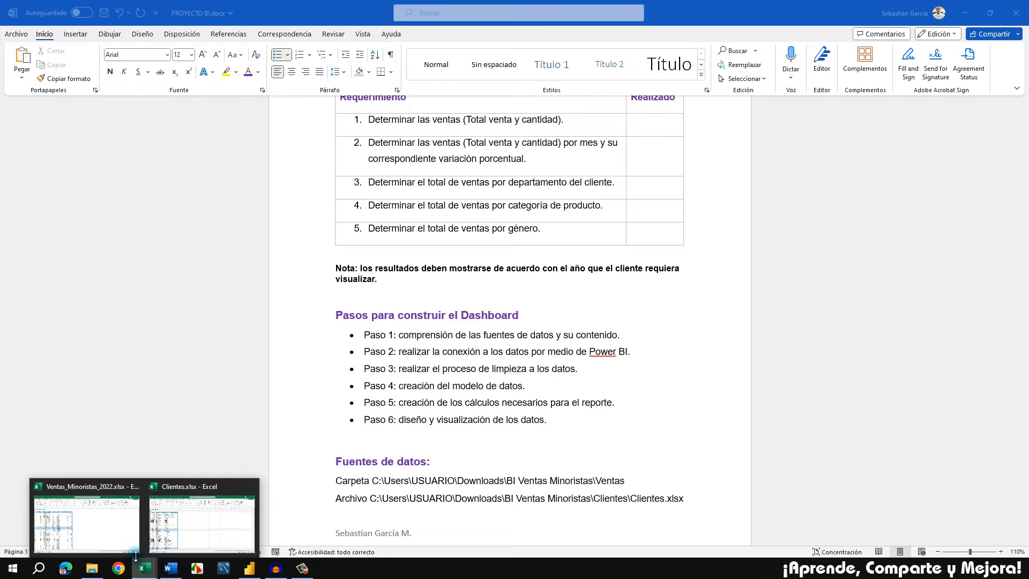
click(105, 522)
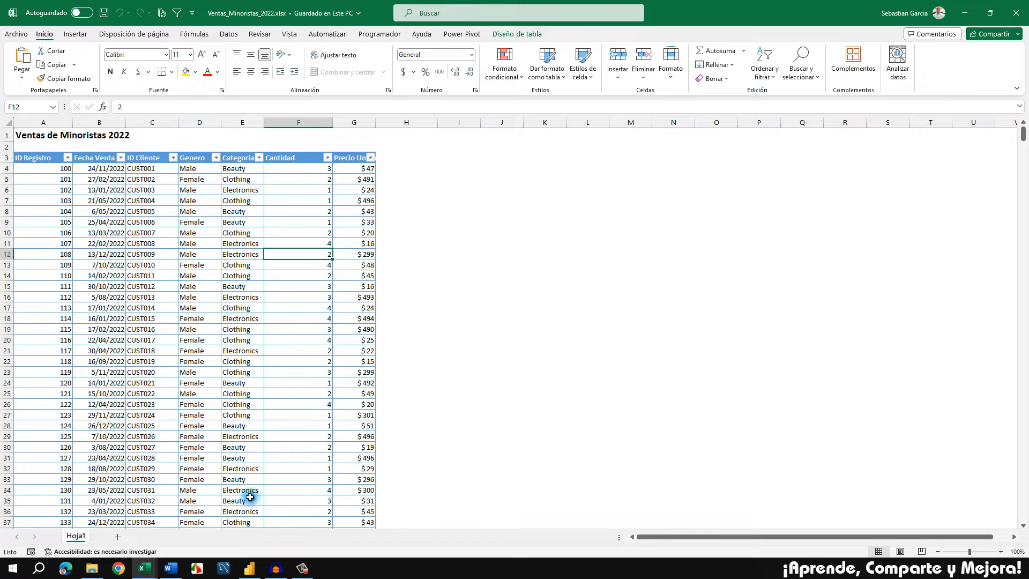
click(171, 563)
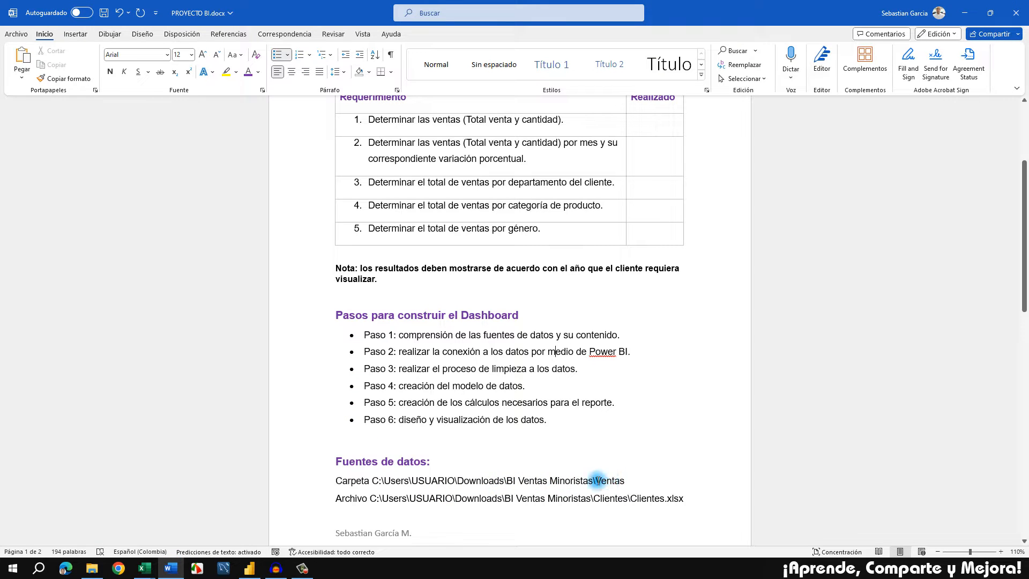
click(153, 569)
click(85, 514)
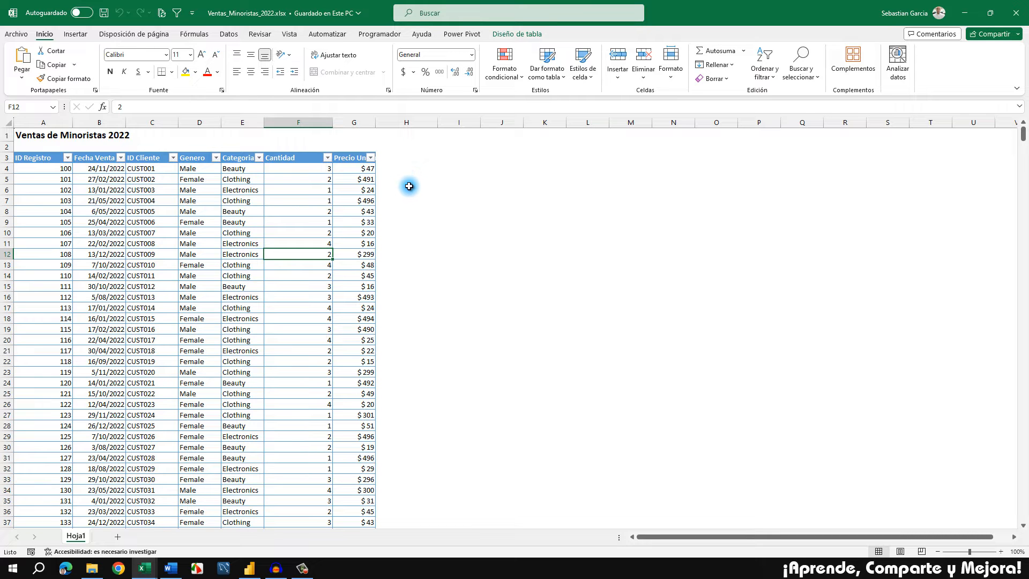
Check the files in the Ventas folder of BI Ventas Minoristas in File Explorer, and return to the 2022 sales workbook
click(98, 569)
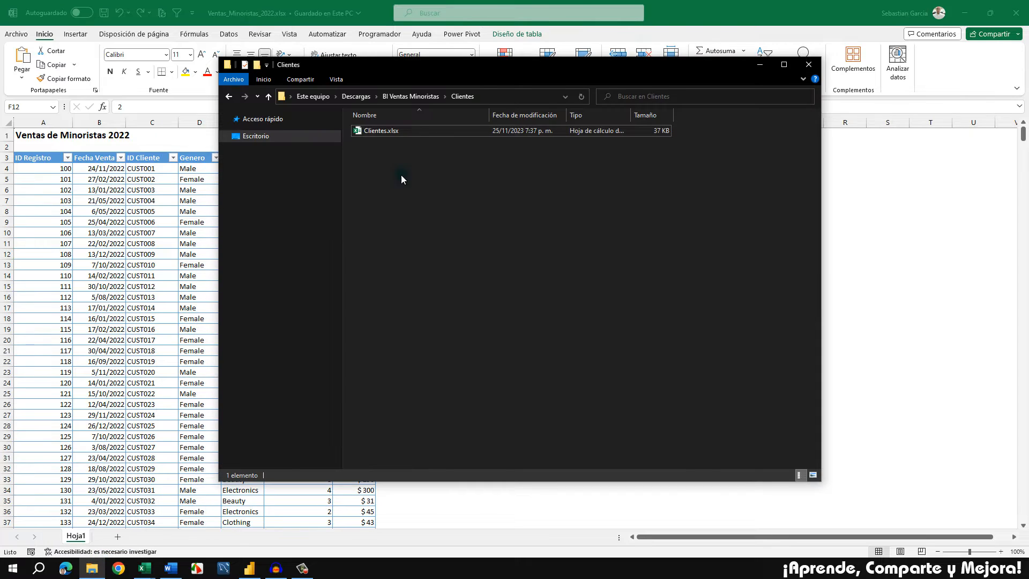
click(421, 97)
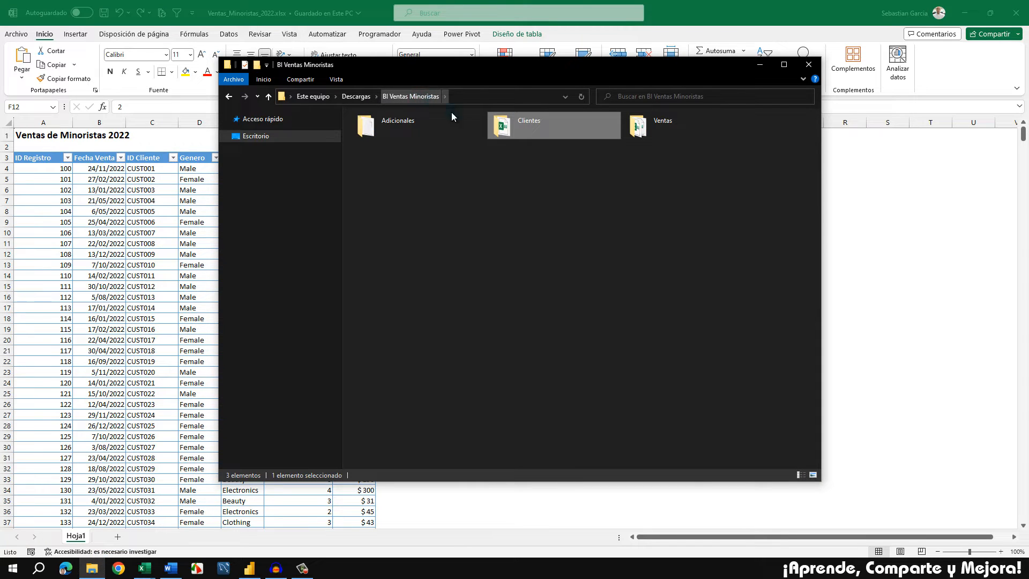
double_click(663, 129)
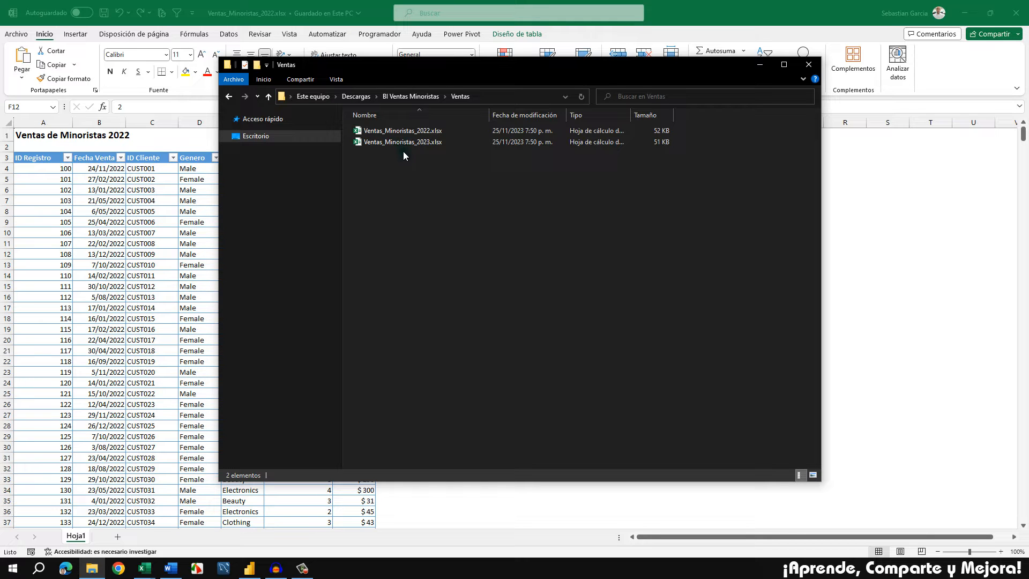
click(109, 267)
click(455, 202)
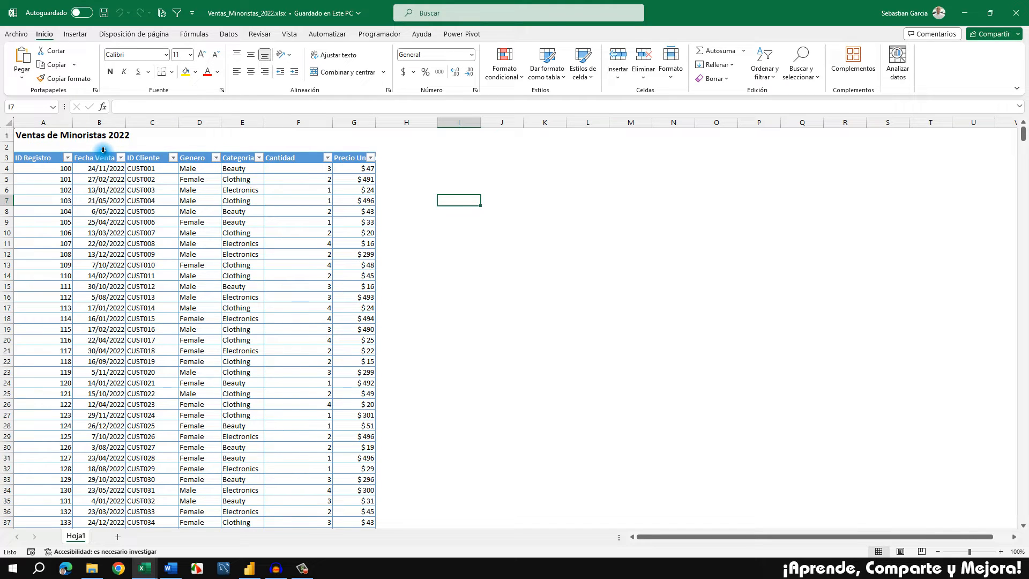
Examine the ID Registro, Fecha Venta, ID Cliente and Genero columns of the 2022 sales table
click(48, 166)
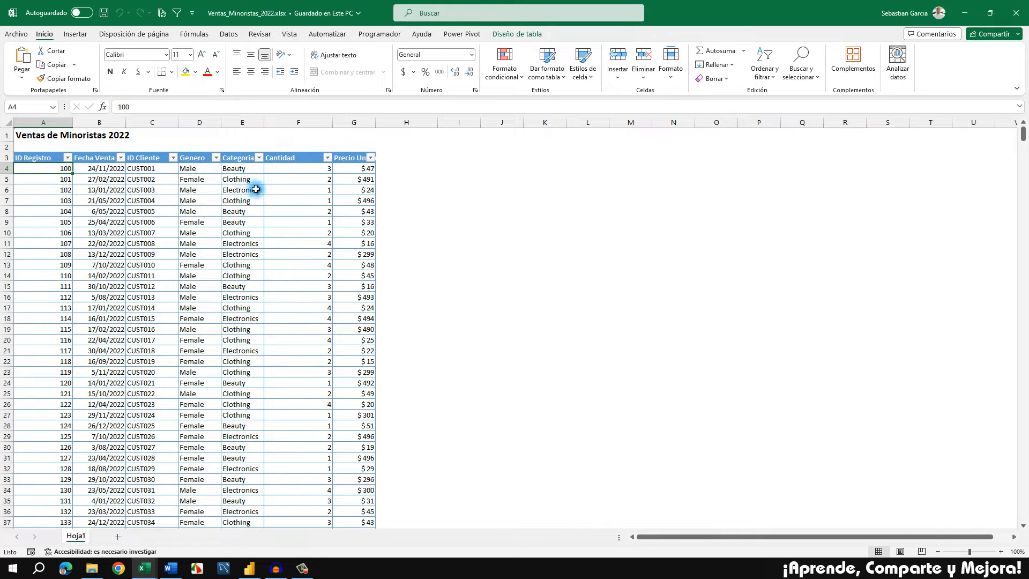
click(88, 163)
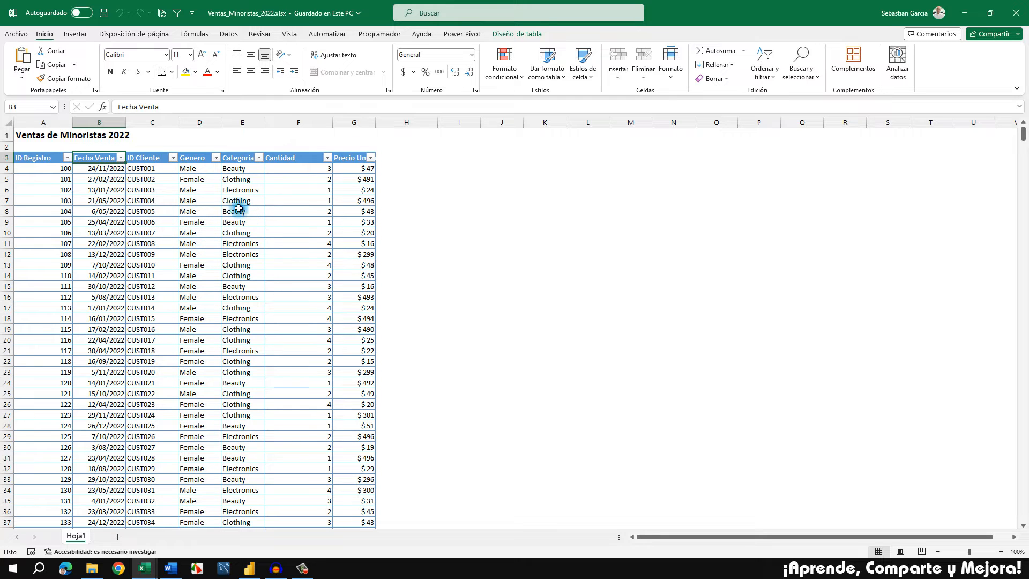
click(161, 157)
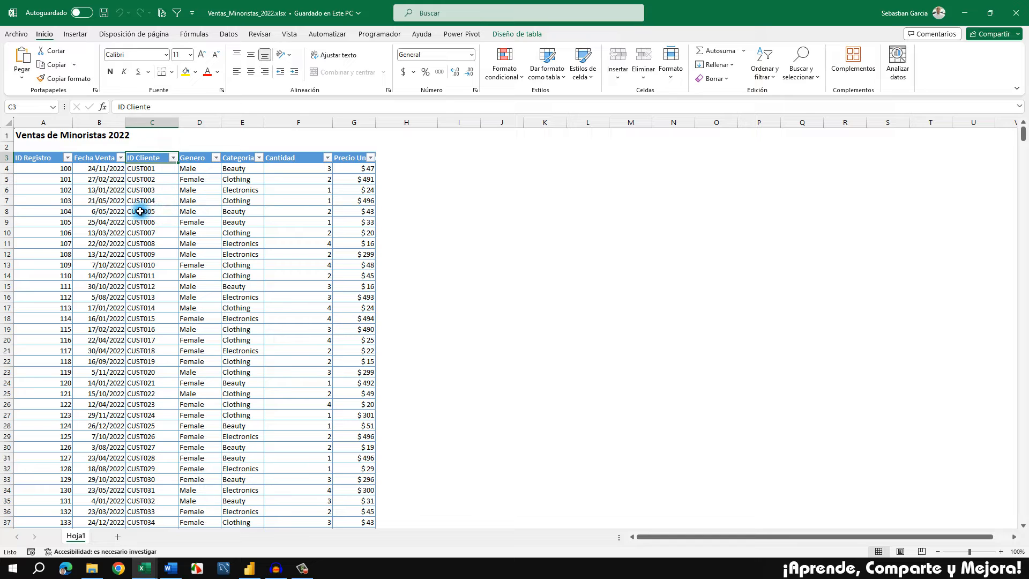
click(162, 171)
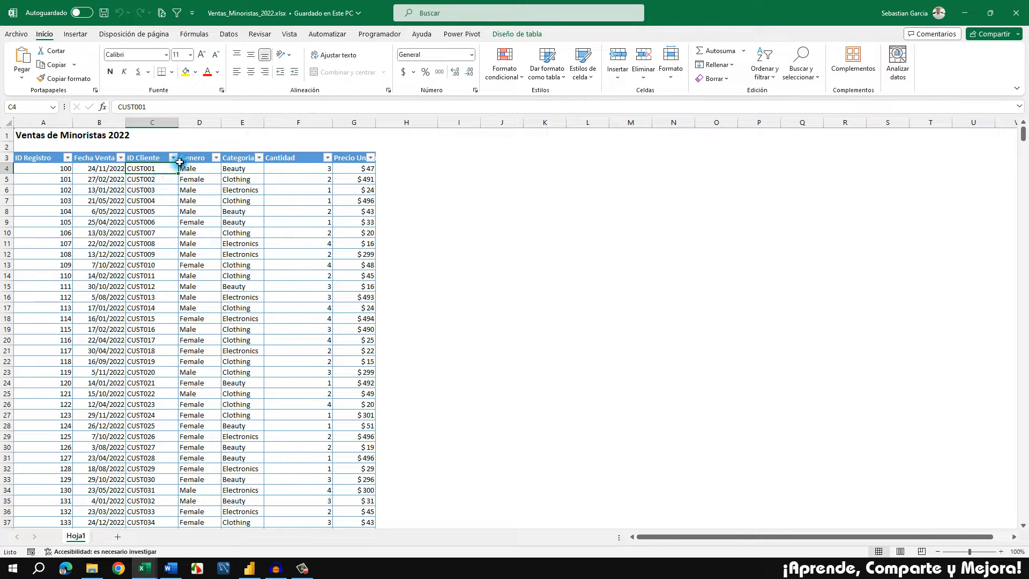
click(200, 157)
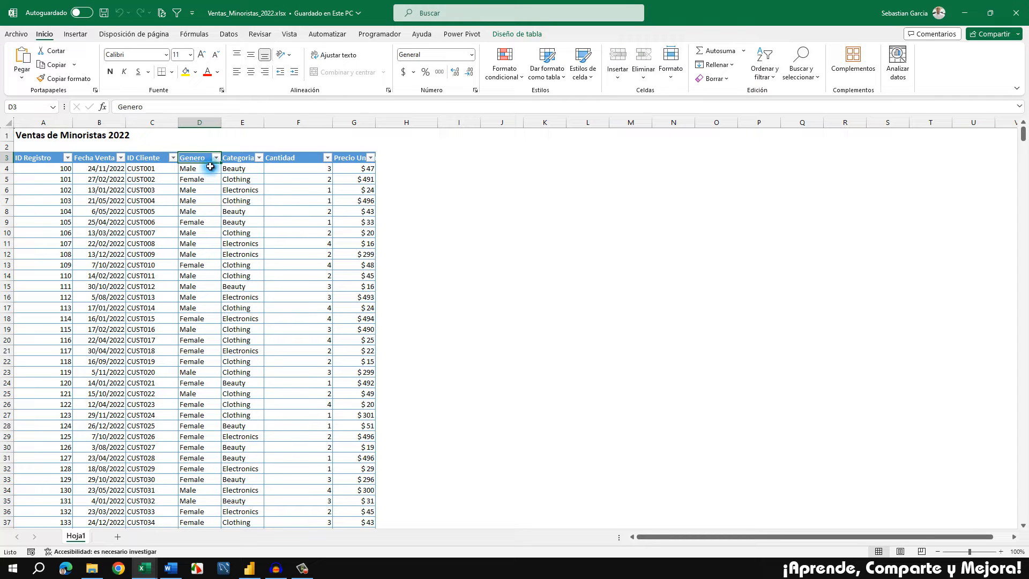
Auto-fit the Categoria Producto column's width and check the categories in its filter list without applying a filter
click(244, 159)
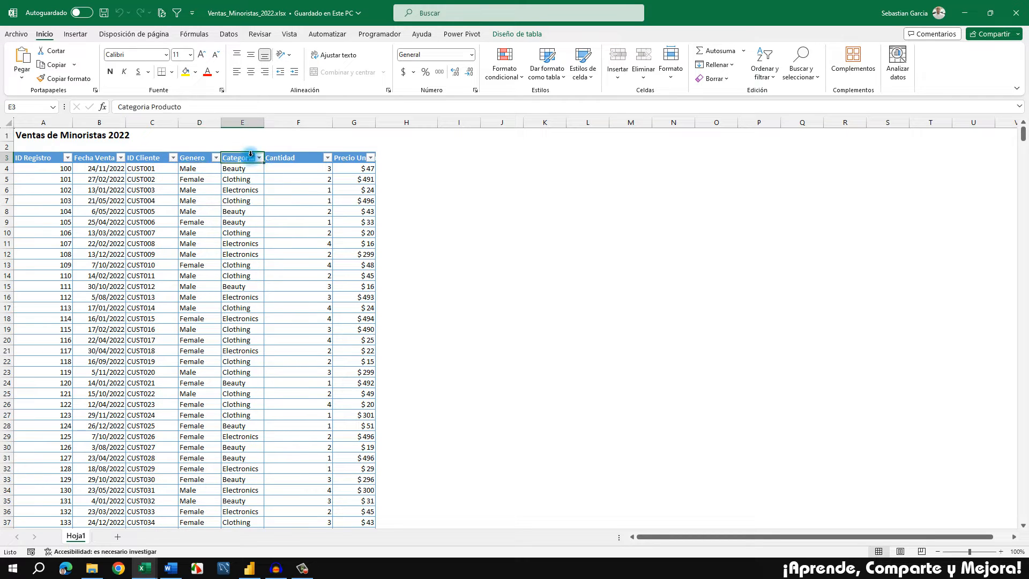
double_click(265, 124)
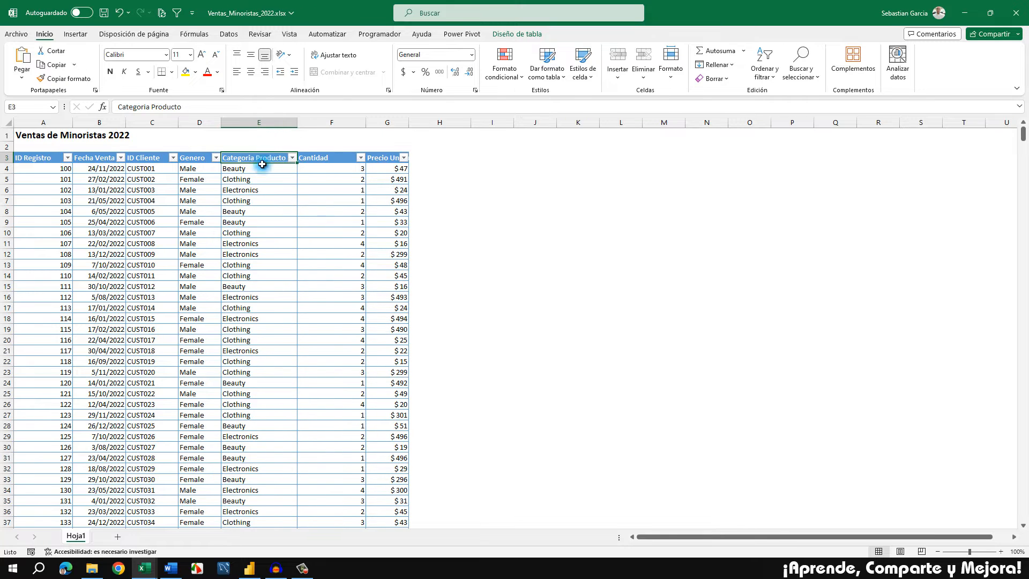
click(273, 166)
click(292, 156)
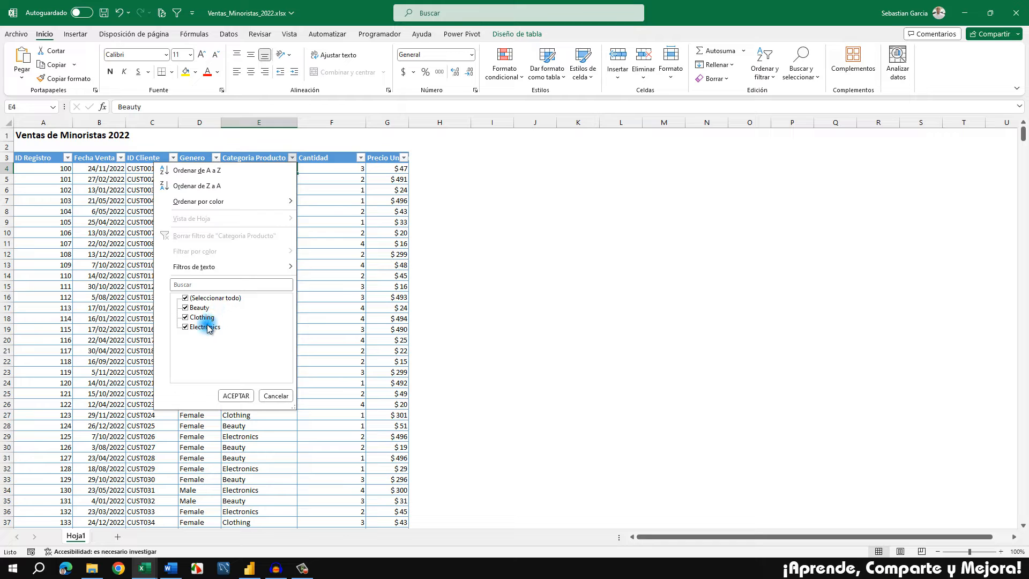
click(339, 225)
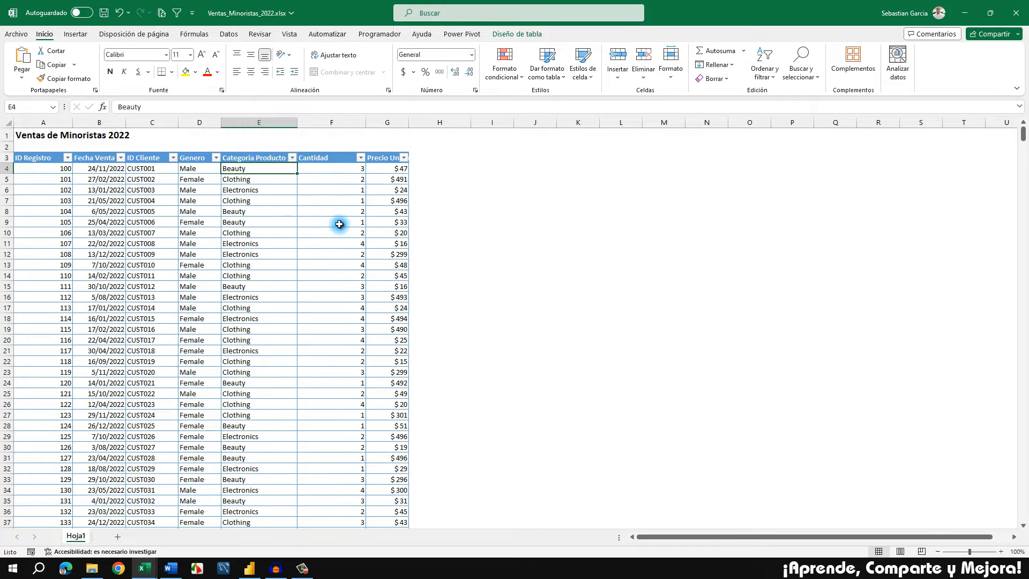
Examine the Cantidad and Precio Unitario columns of the 2022 sales table, auto-fitting the Precio Unitario column's width
click(340, 157)
click(341, 171)
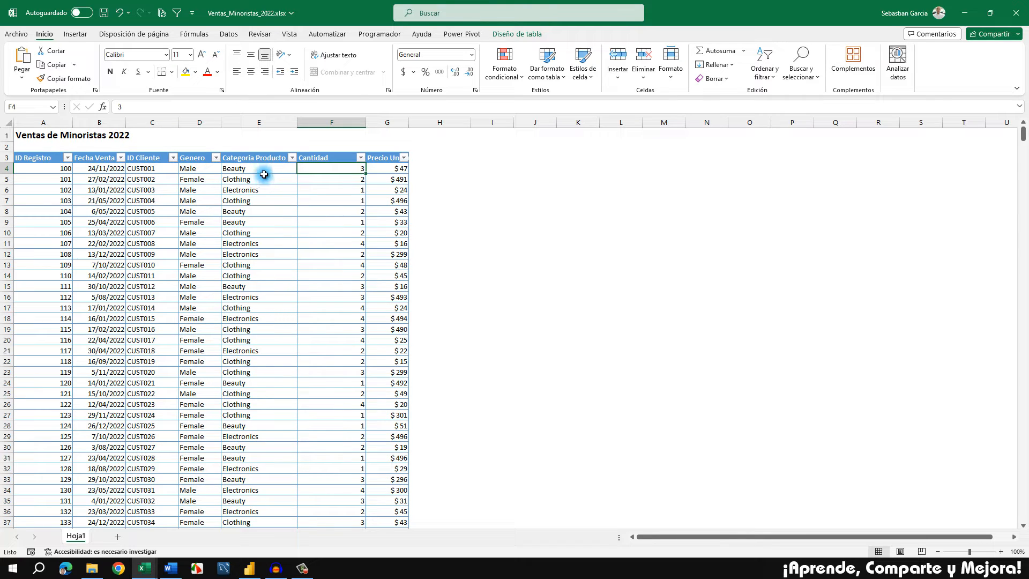
double_click(408, 127)
click(395, 169)
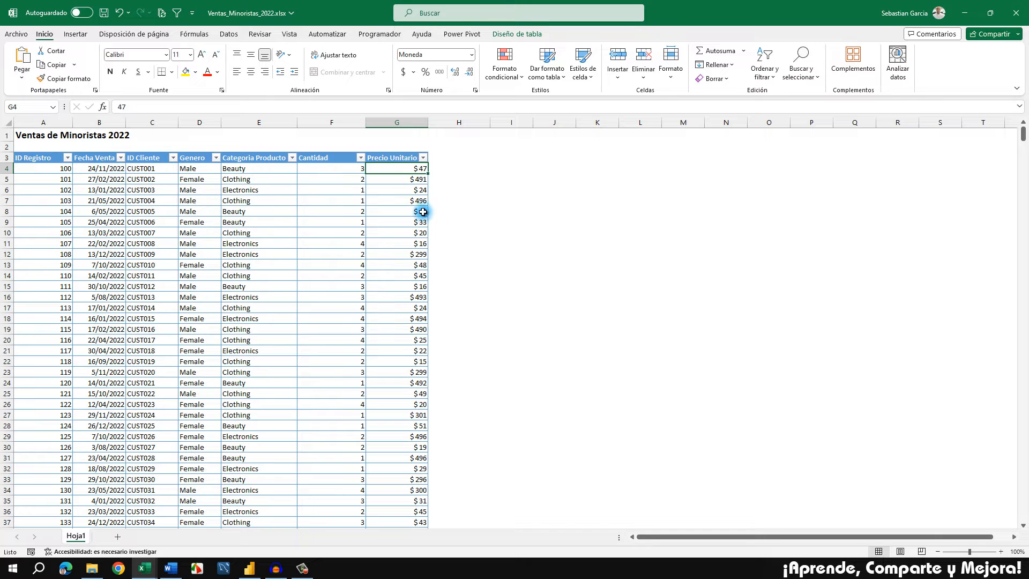
click(349, 169)
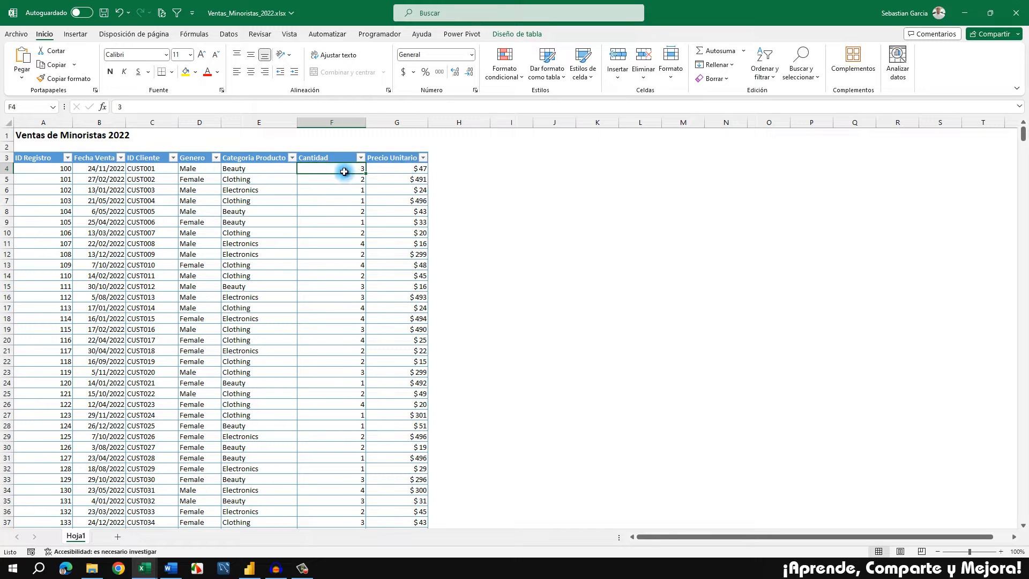
click(395, 167)
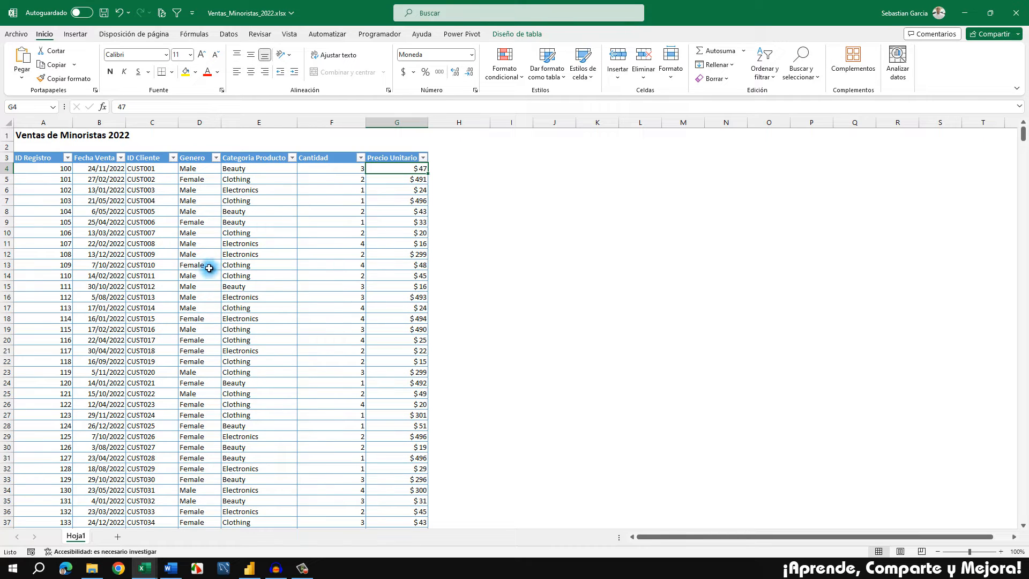
Check the sales files in the Ventas folder in File Explorer, and view the 2022 sales table's name in Excel
click(92, 568)
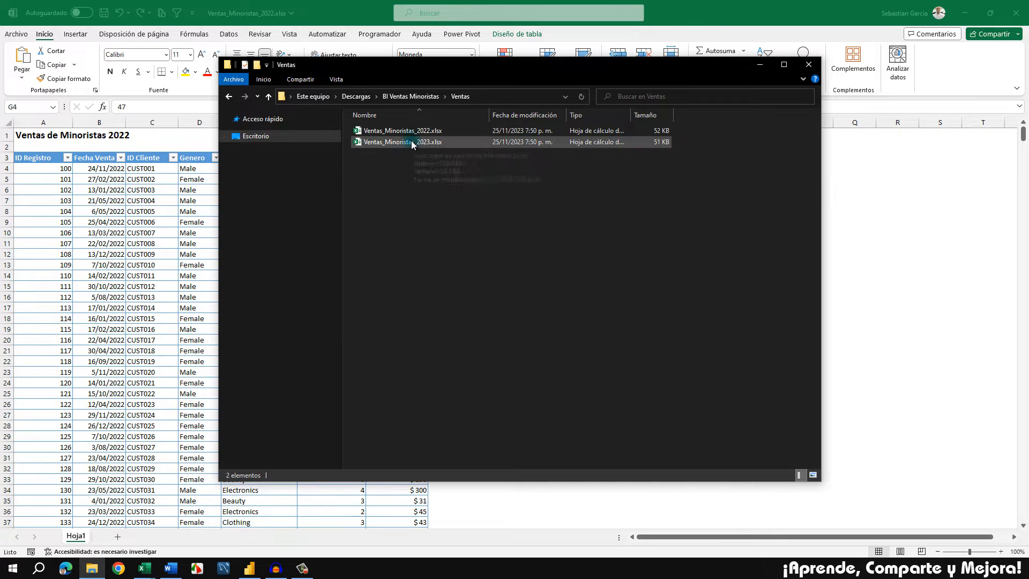
click(159, 225)
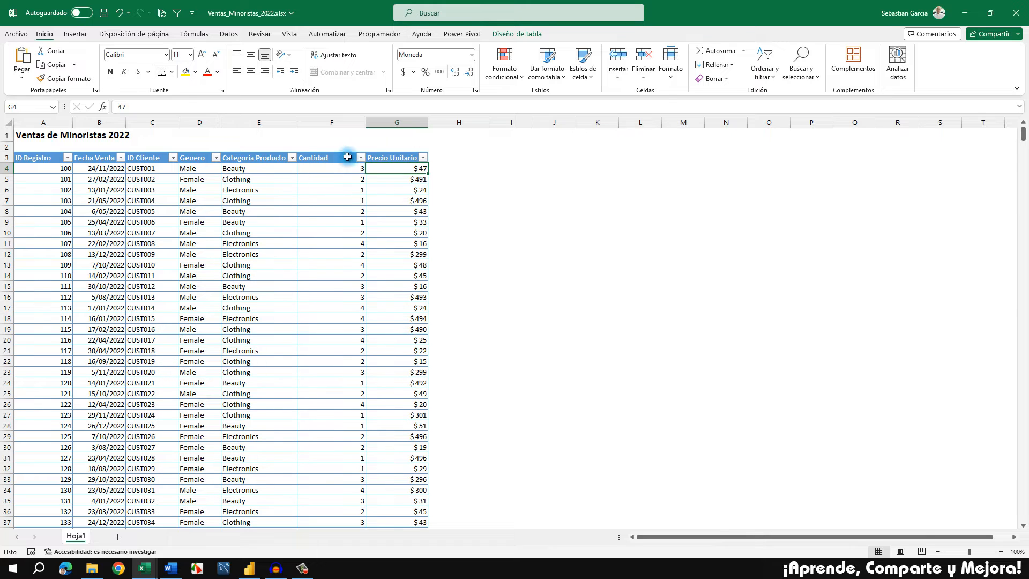
click(509, 35)
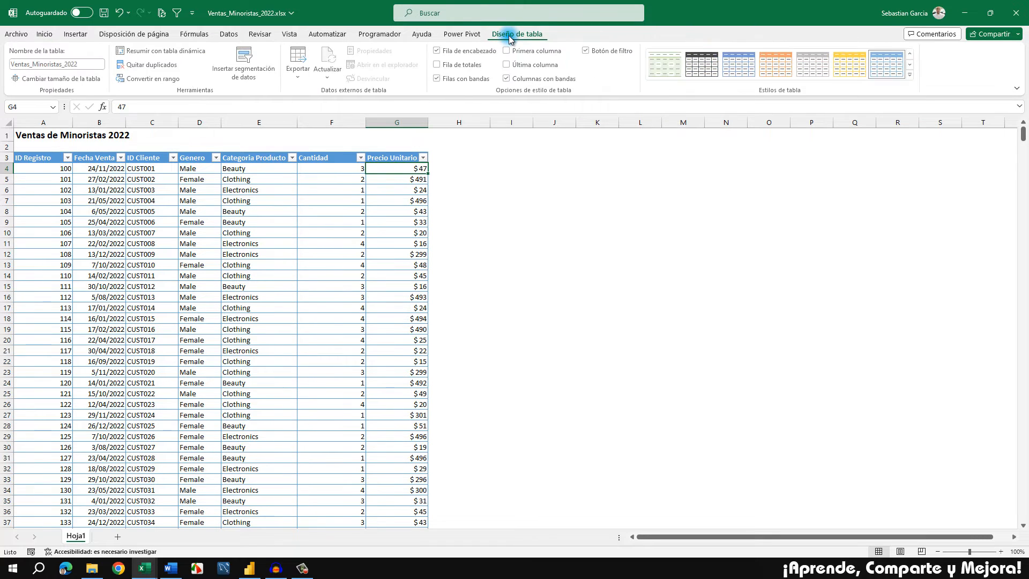
click(206, 212)
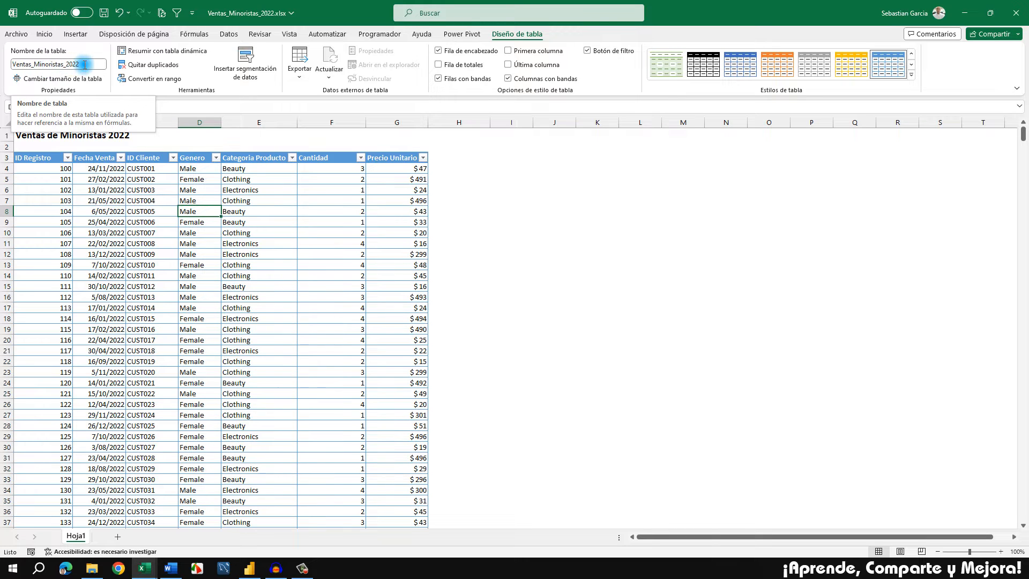
click(219, 327)
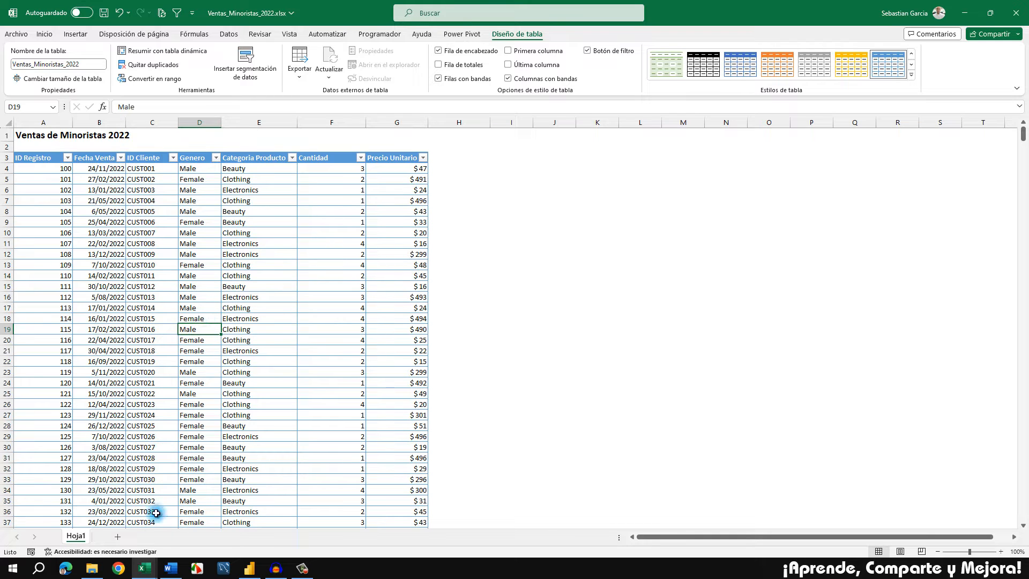
Switch to the Clientes.xlsx workbook and examine its ID Cliente, Departamento and Ciudad / Municipio columns
click(145, 567)
click(195, 523)
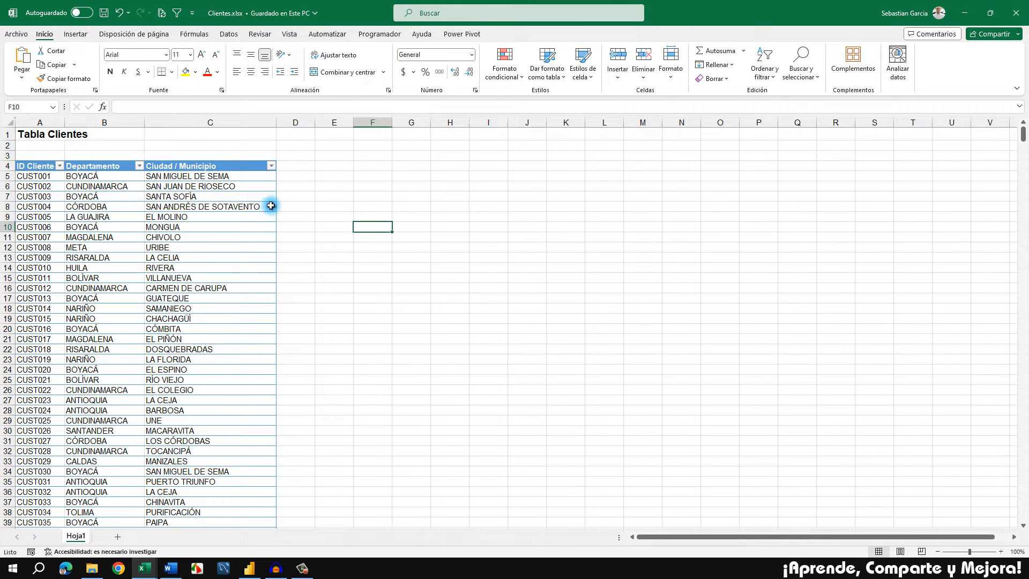
click(40, 162)
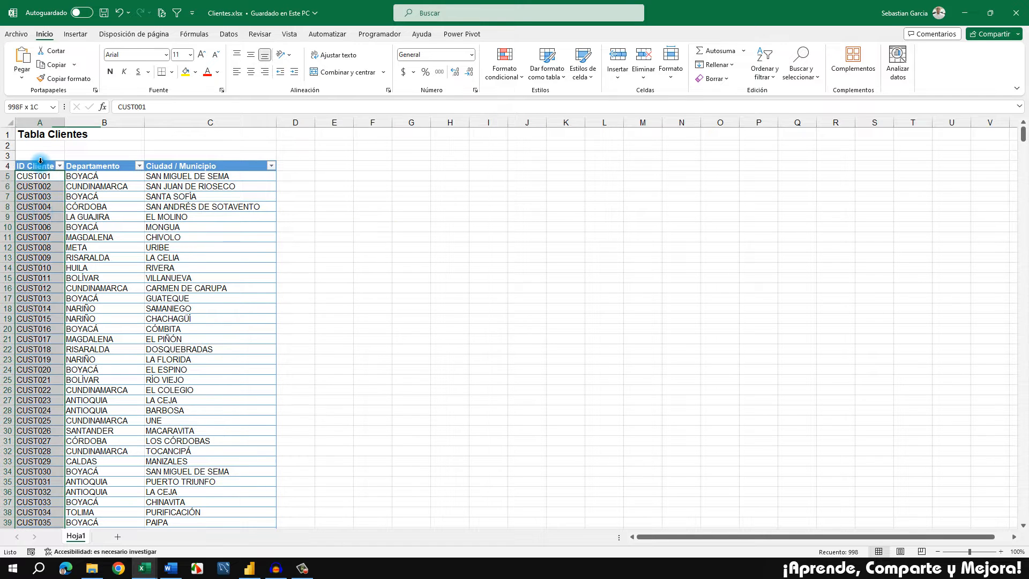
click(94, 244)
key(ctrl+shift+Down)
click(94, 244)
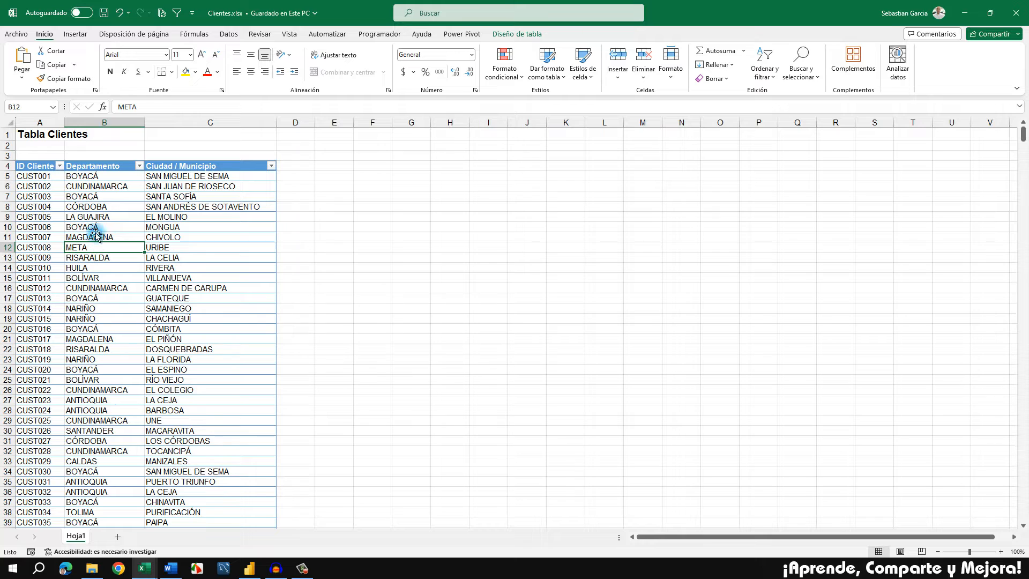
click(116, 169)
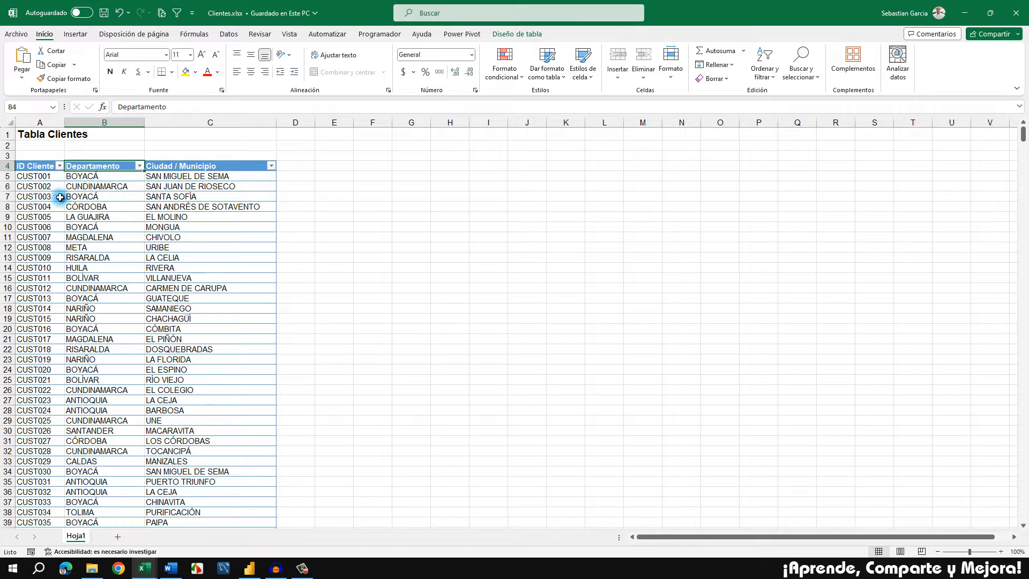
click(191, 160)
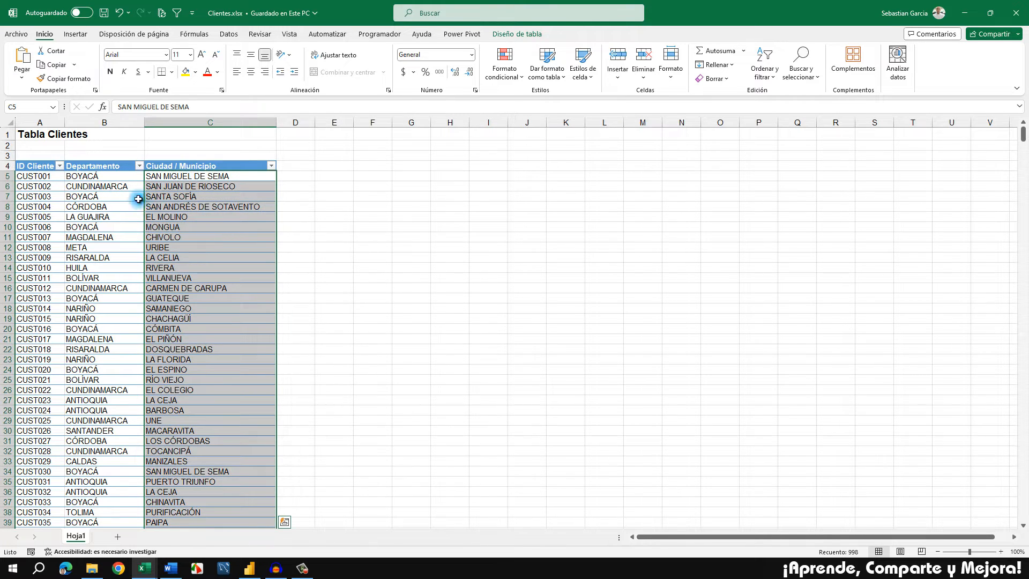
Switch to the PROYECTO BI document in Word and select requirement 3 about total sales by customer department
click(172, 569)
scroll(479, 245, up, 3)
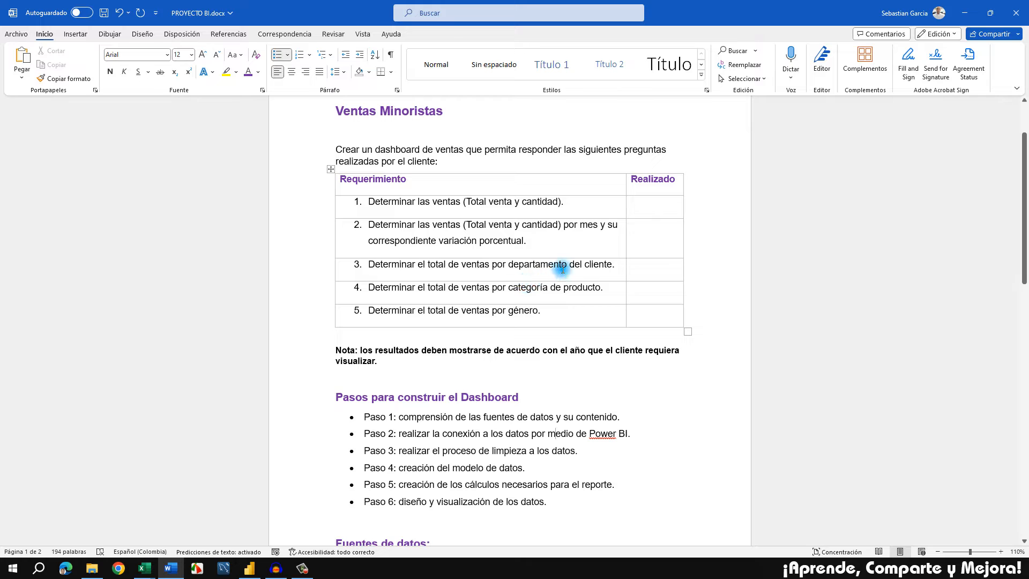
drag(392, 263, 593, 267)
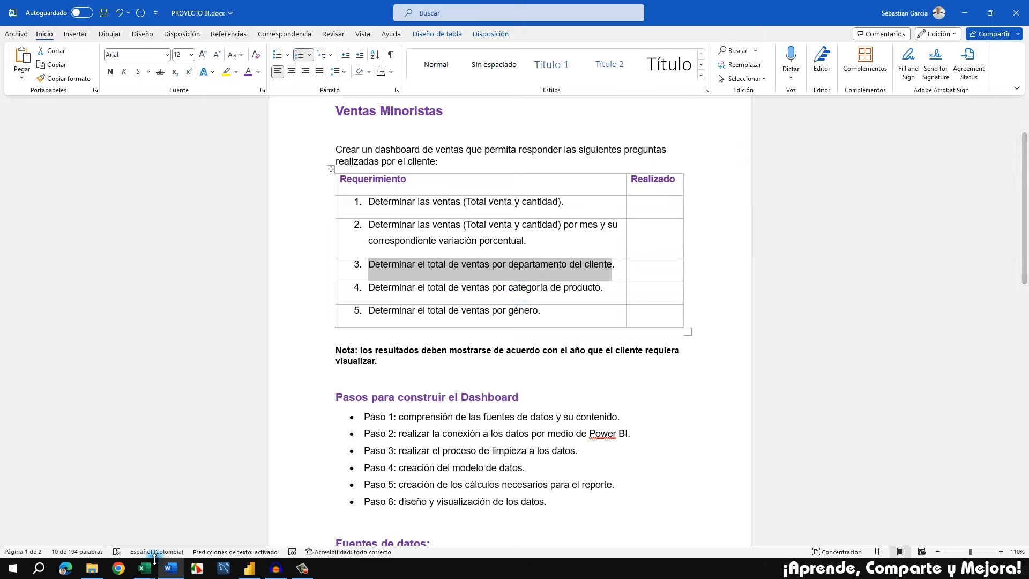
Return to the Ventas_Minoristas_2022.xlsx workbook in Excel and look over the sales table again
mouse_move(150, 569)
click(112, 527)
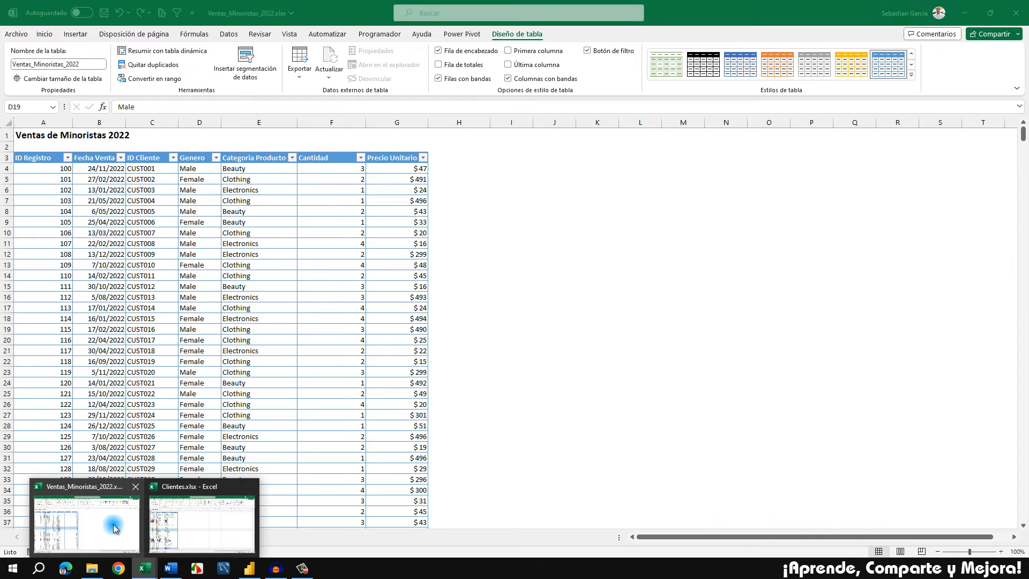
click(303, 284)
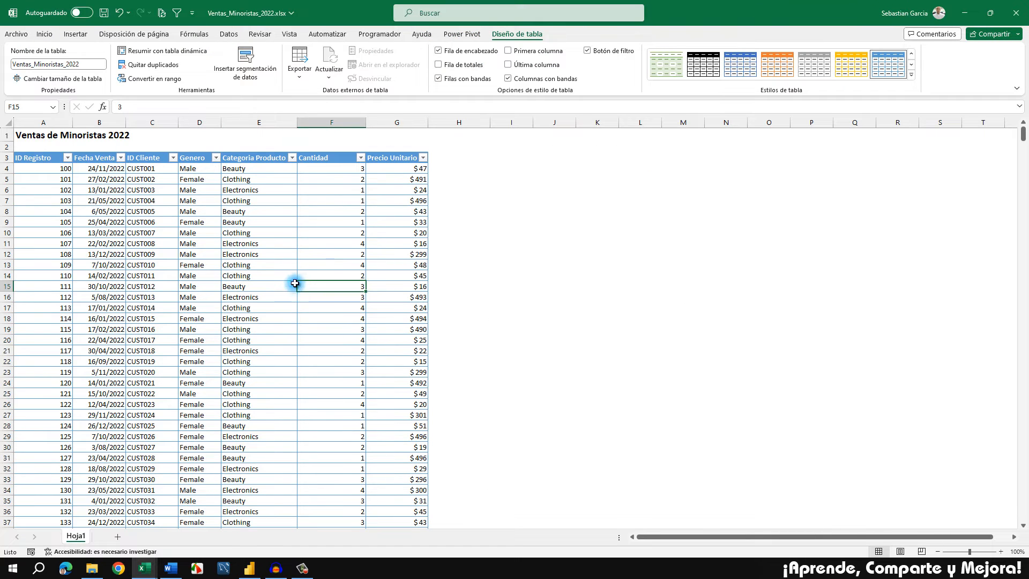
click(45, 34)
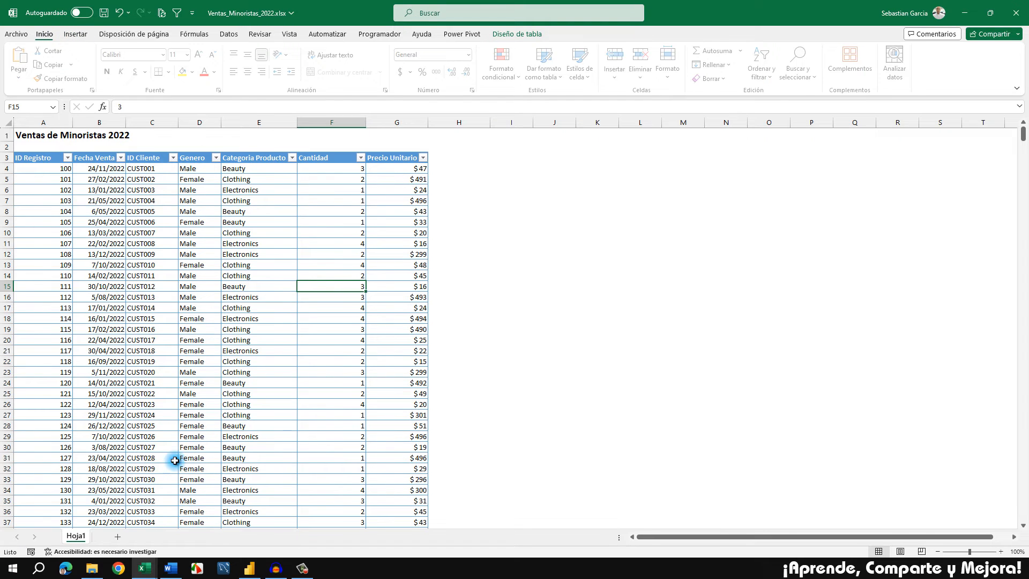
Switch to the PROYECTO BI document in Word and review Paso 1 and Paso 2 of the dashboard building steps
click(171, 568)
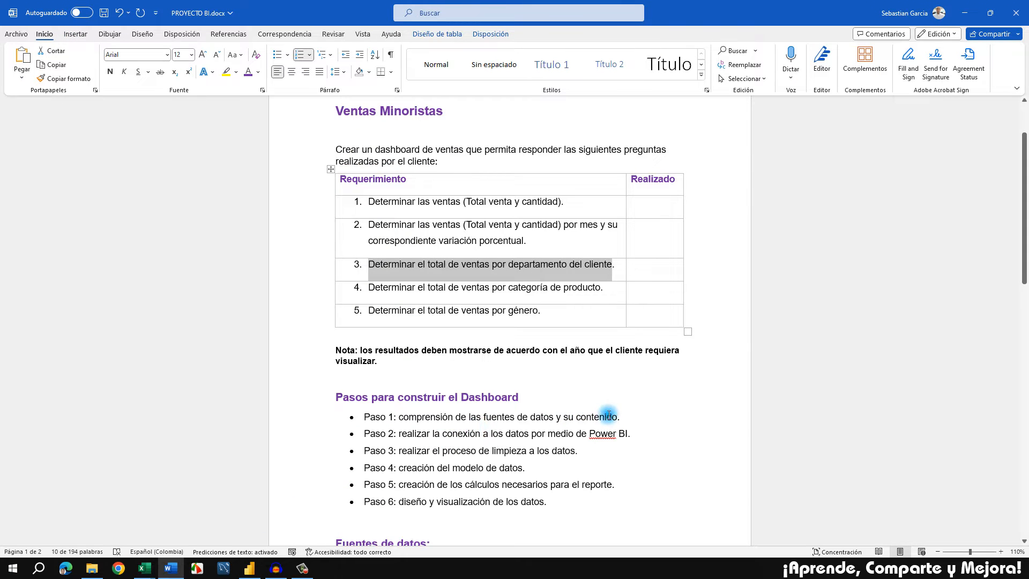
drag(619, 417, 400, 417)
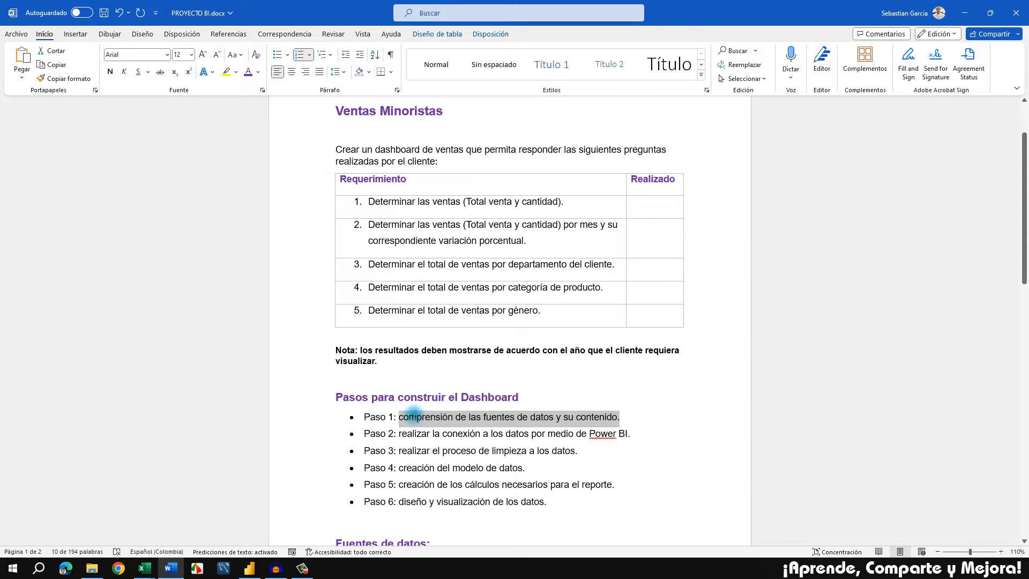
click(548, 432)
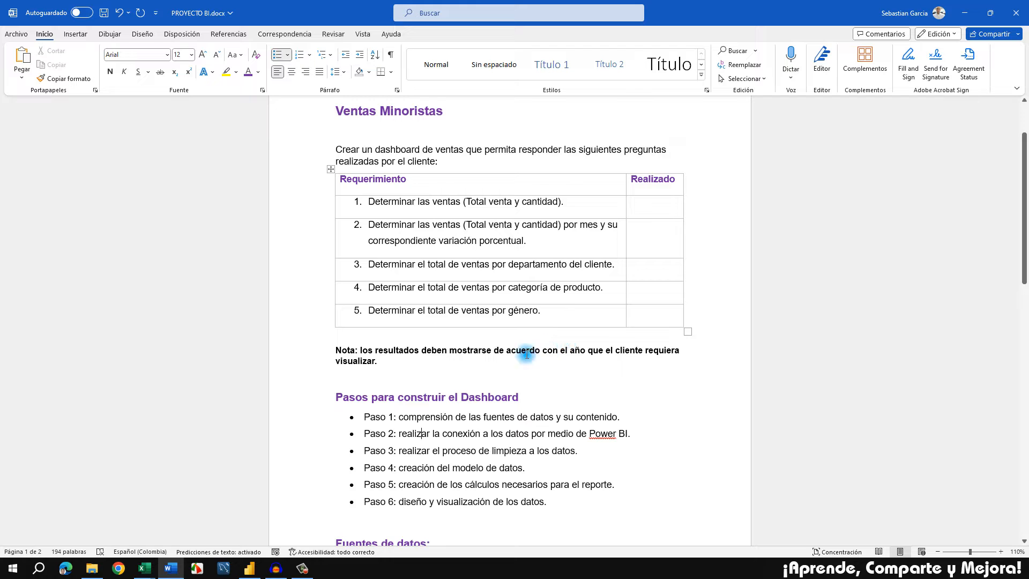
Close the Clientes.xlsx and Ventas_Minoristas_2022.xlsx workbooks in Excel, discarding the changes to the 2022 sales workbook
mouse_move(145, 567)
click(234, 503)
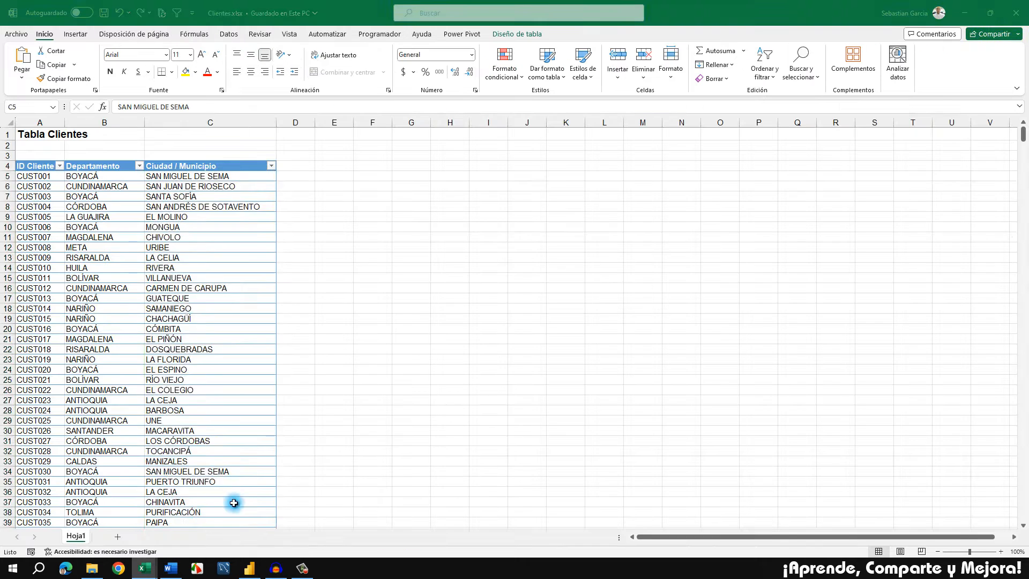
click(1015, 12)
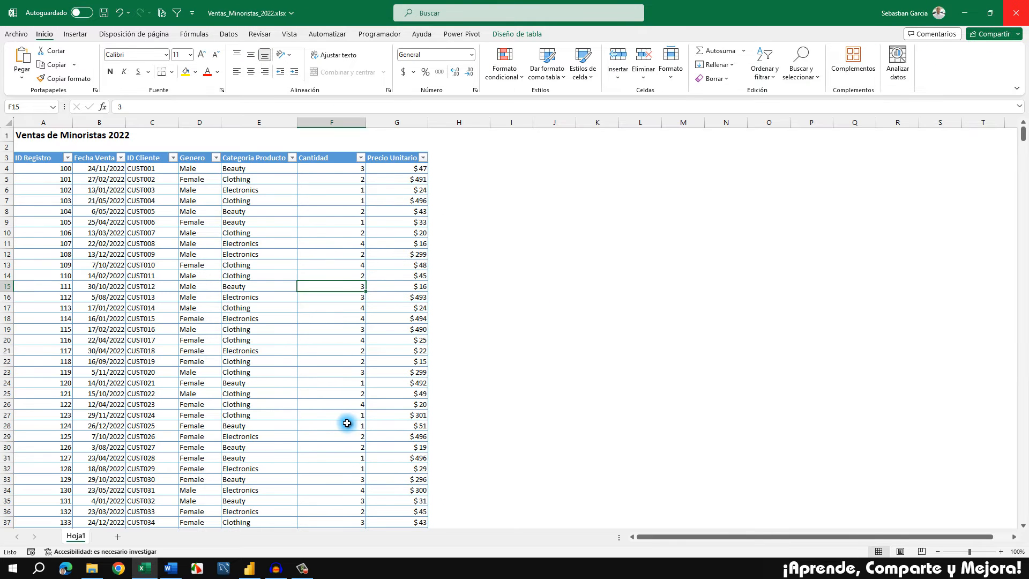
click(1015, 12)
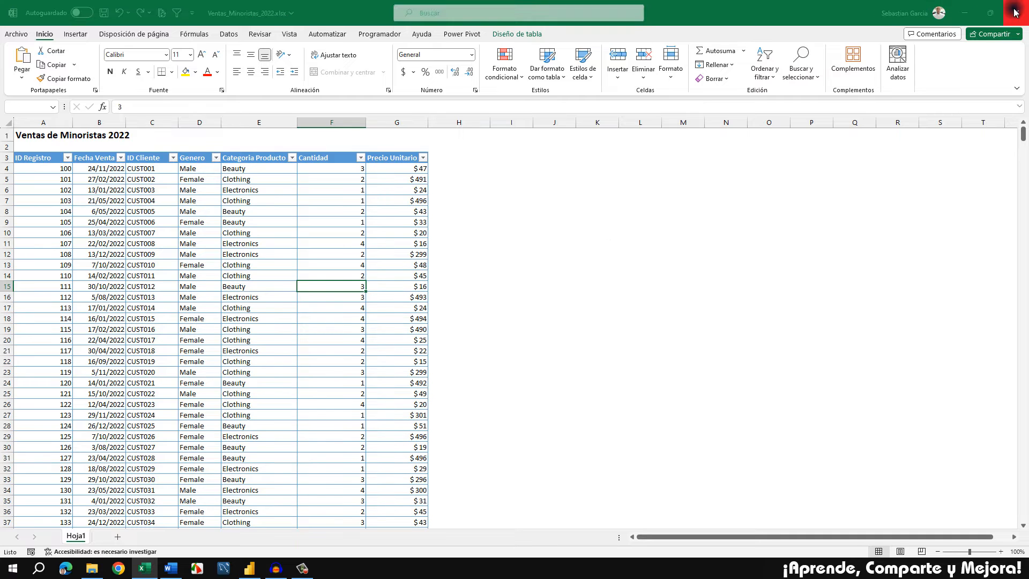
click(530, 300)
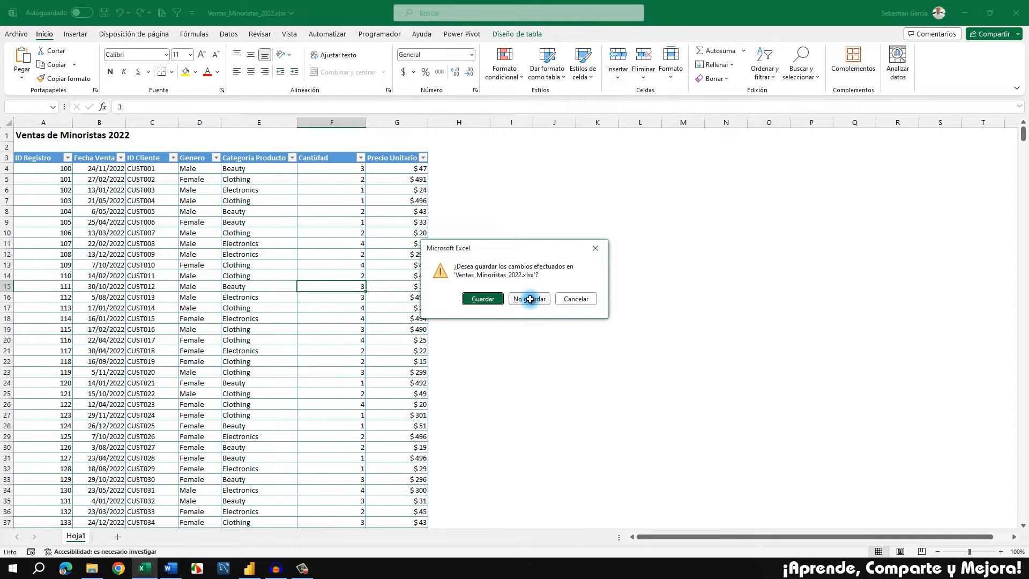
Review the client requirements in the Word document, and switch to the blank Power BI Desktop report
scroll(450, 391, up, 1)
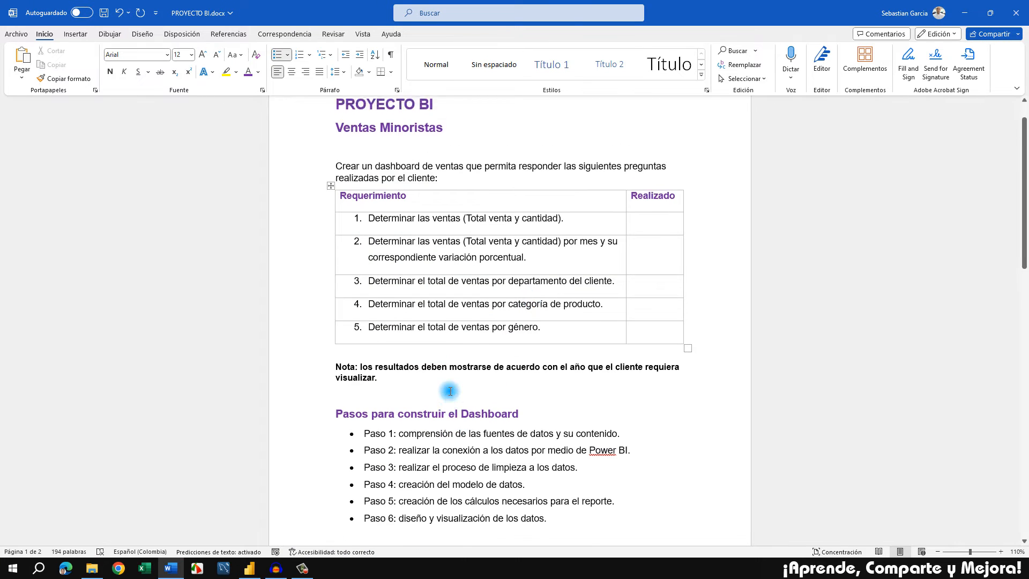
scroll(450, 391, up, 2)
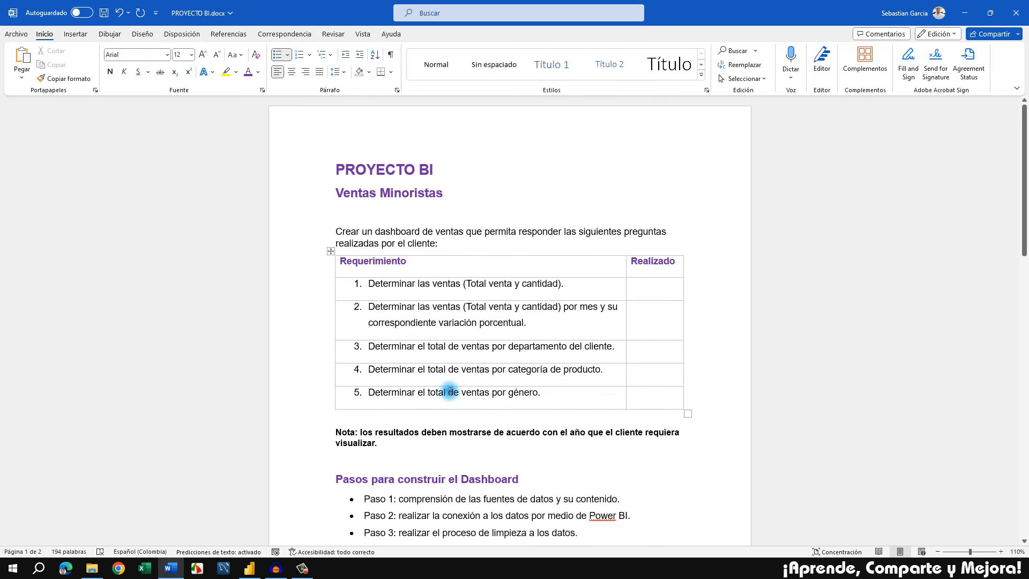
click(250, 567)
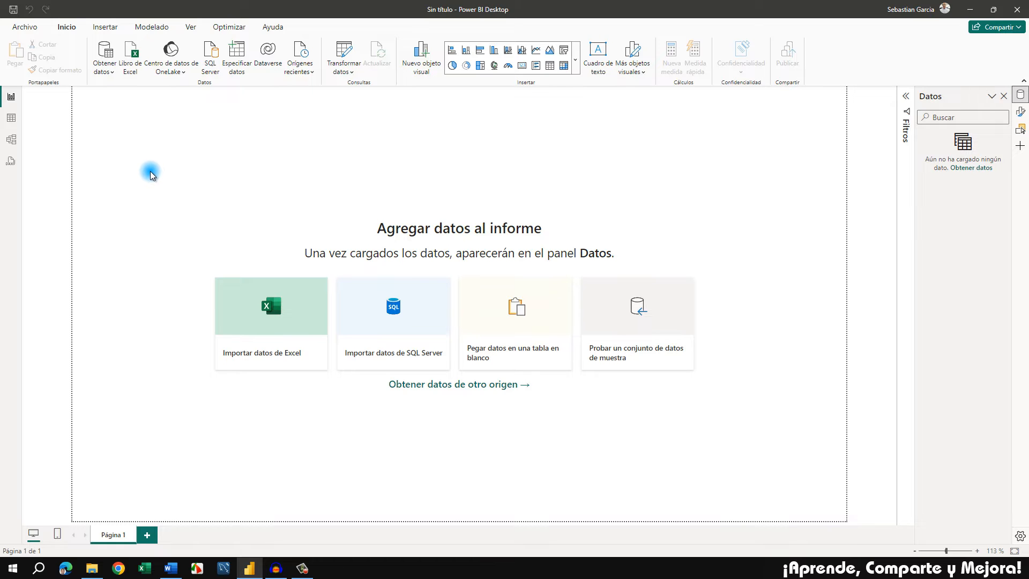
Return to the PROYECTO BI document in Word and examine the Ventas folder path under Fuentes de datos
click(171, 568)
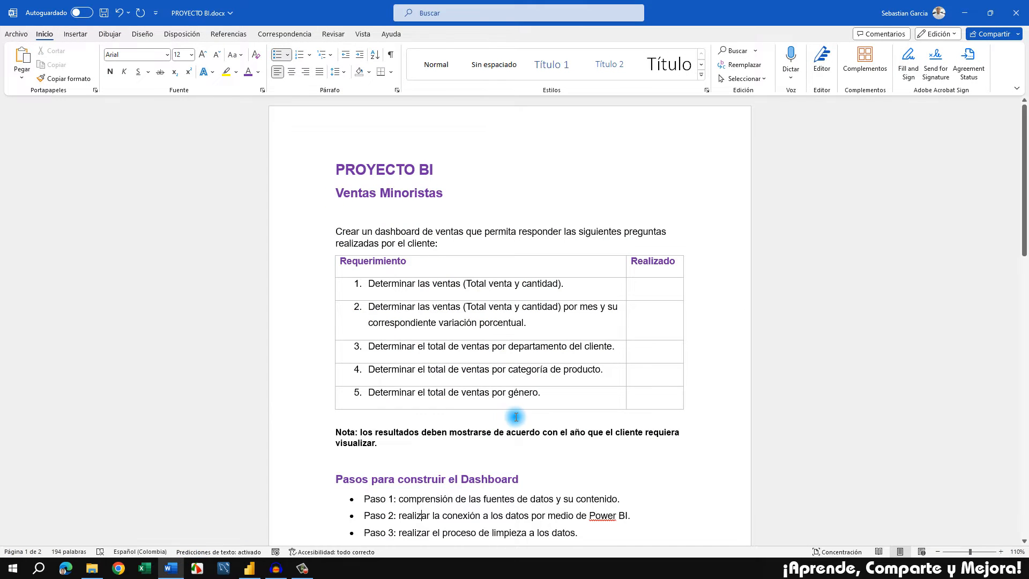
scroll(515, 417, down, 5)
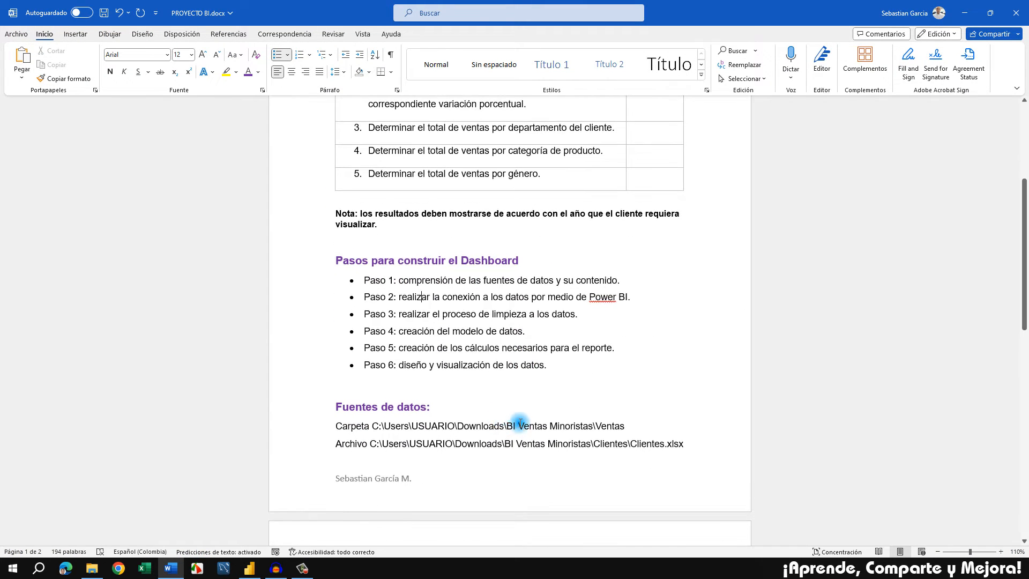
click(520, 424)
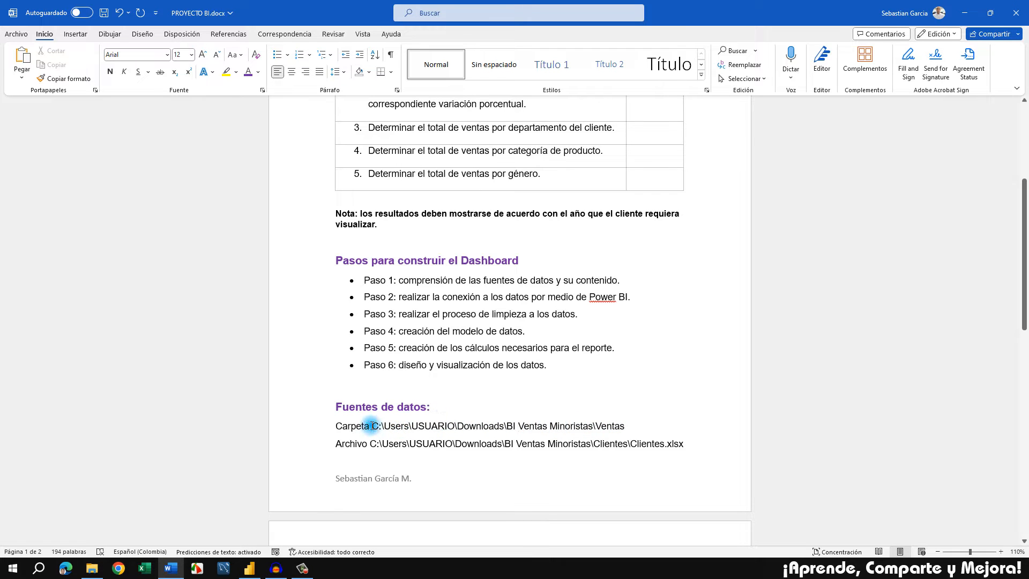
drag(372, 425, 621, 425)
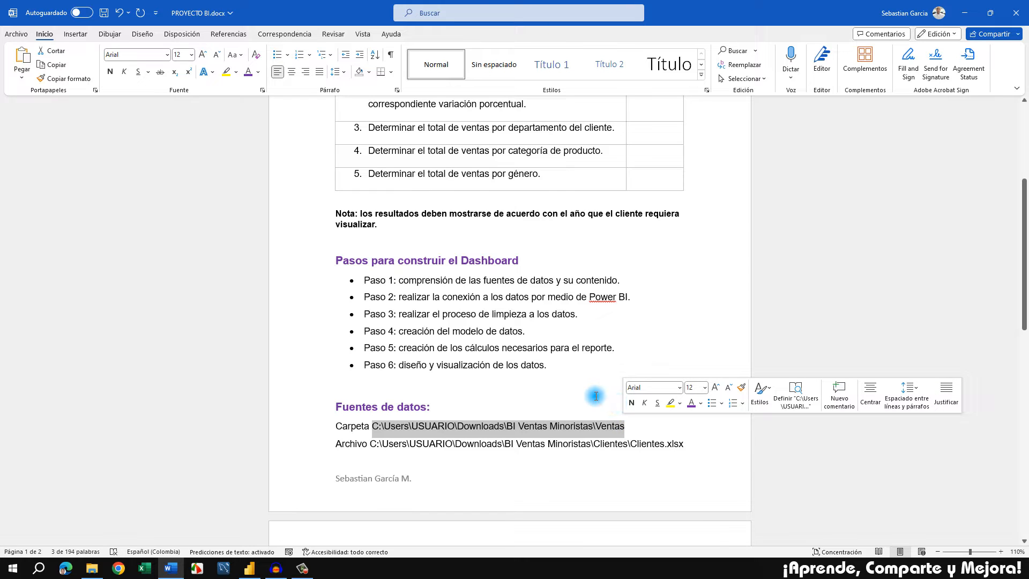
click(574, 397)
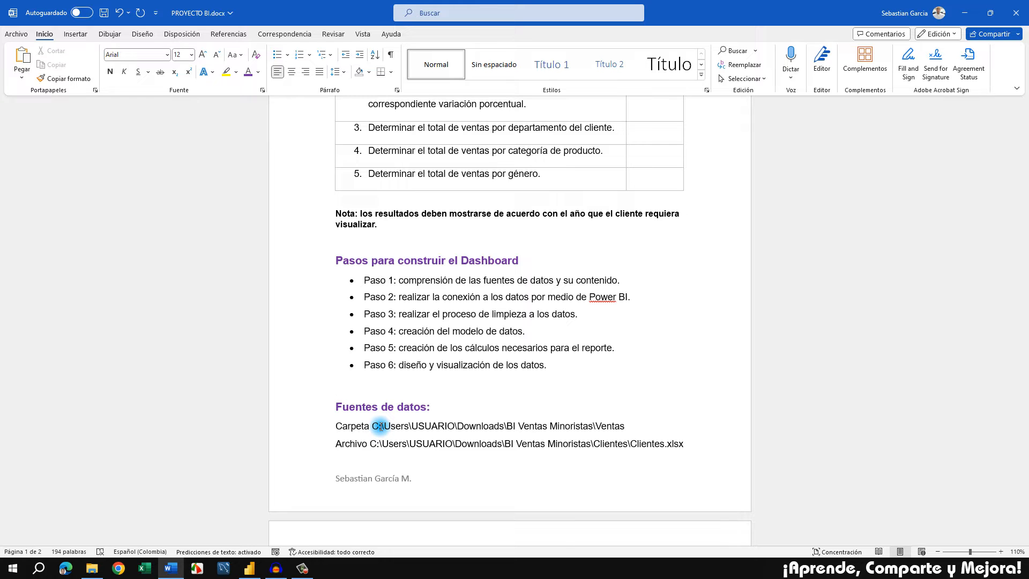
scroll(380, 426, up, 1)
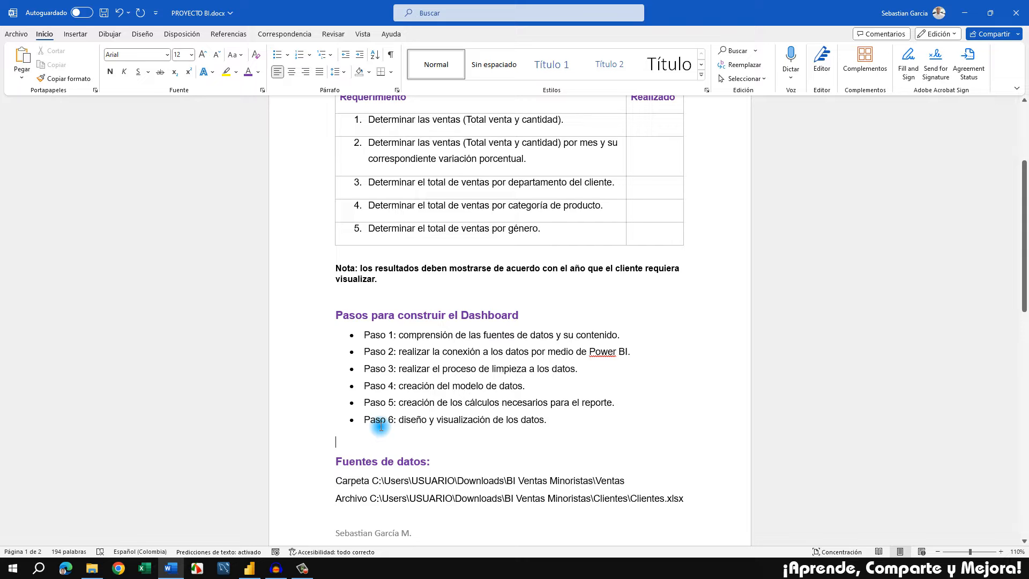
Switch to the blank Power BI Desktop report and start a new data connection of type Carpeta
click(258, 570)
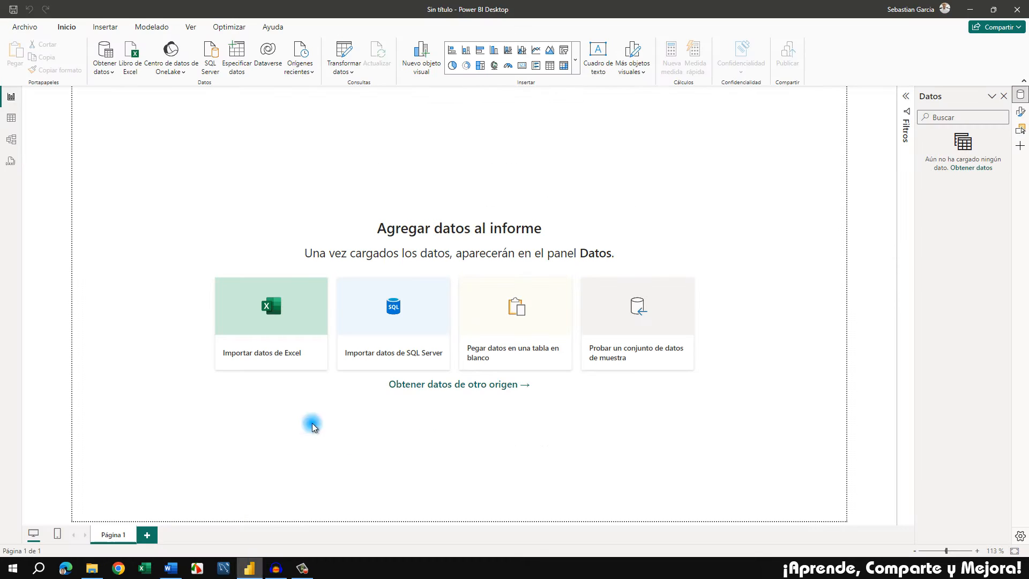
click(105, 73)
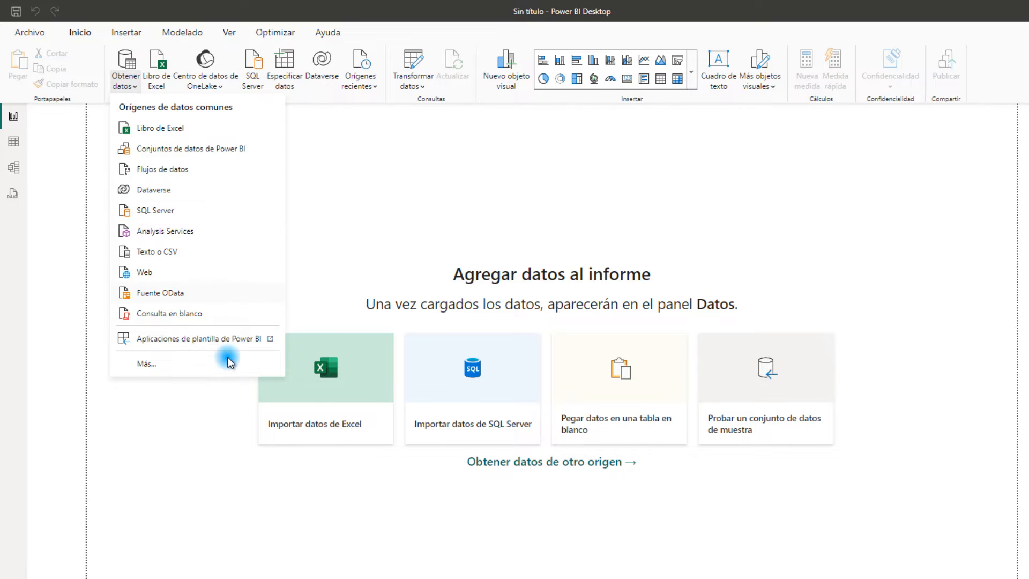
click(152, 365)
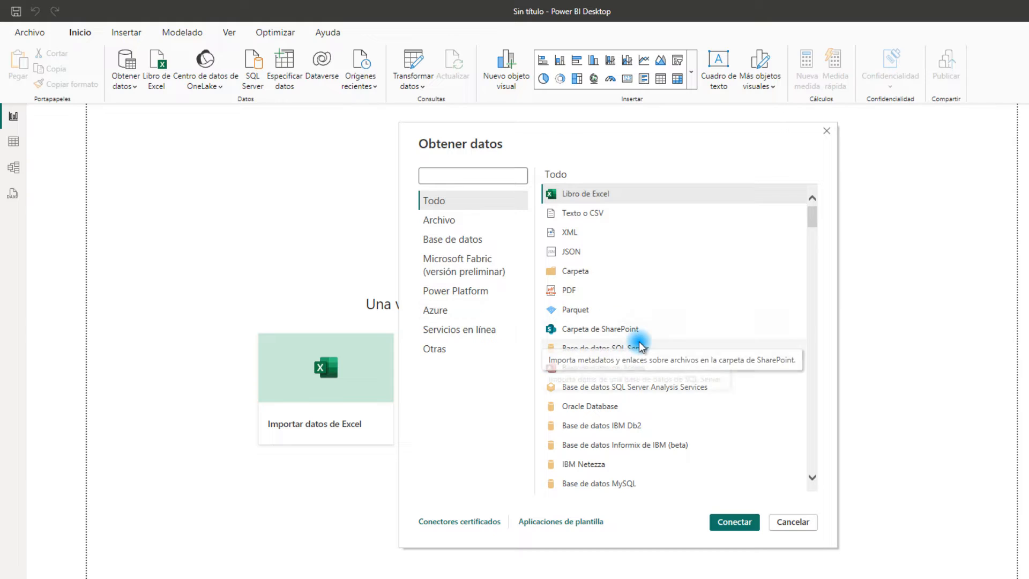
click(589, 277)
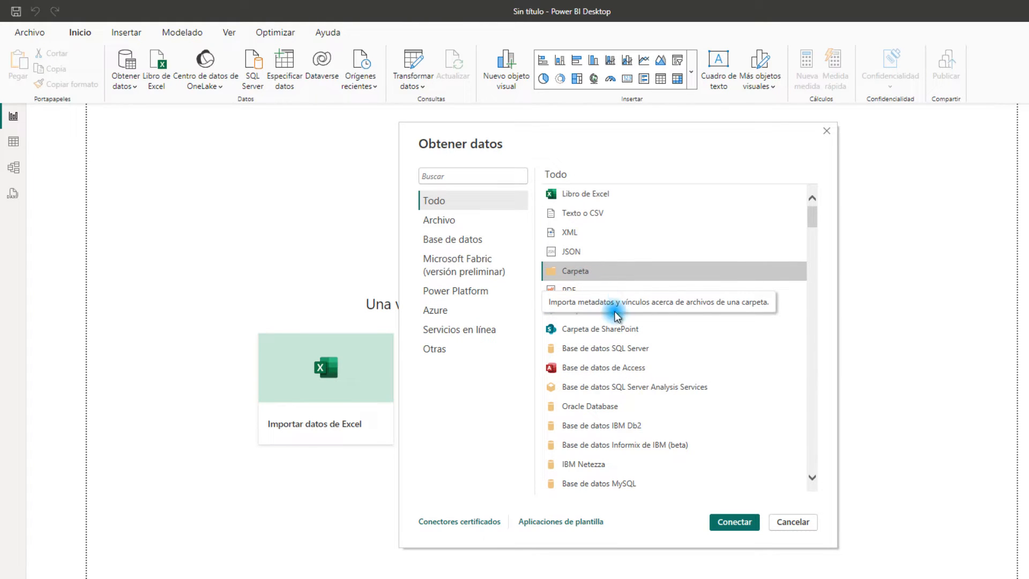
click(727, 524)
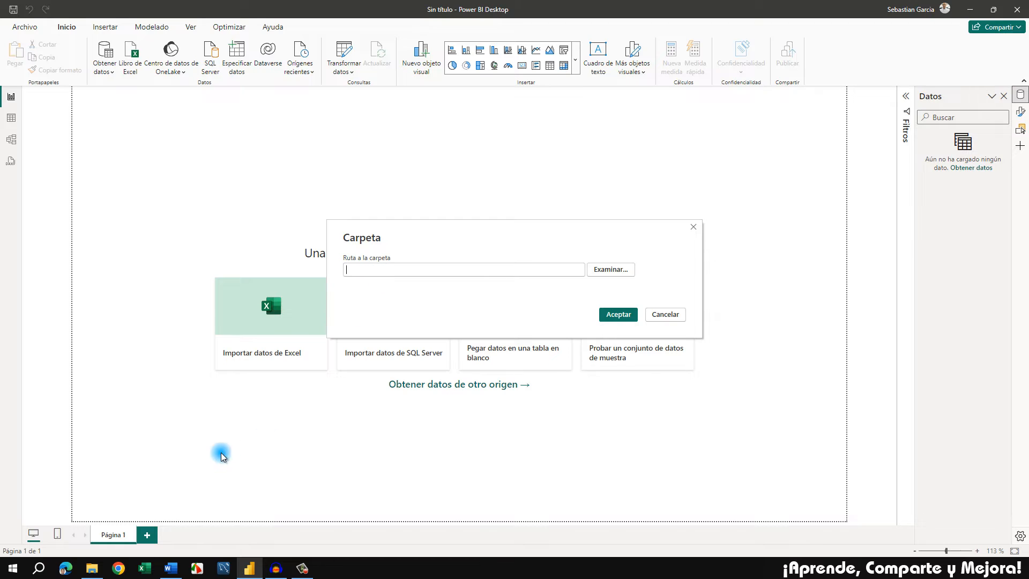
Copy the Ventas folder path from the PROYECTO BI Word document, connect the Carpeta source to it, and open the data for transformation
click(171, 567)
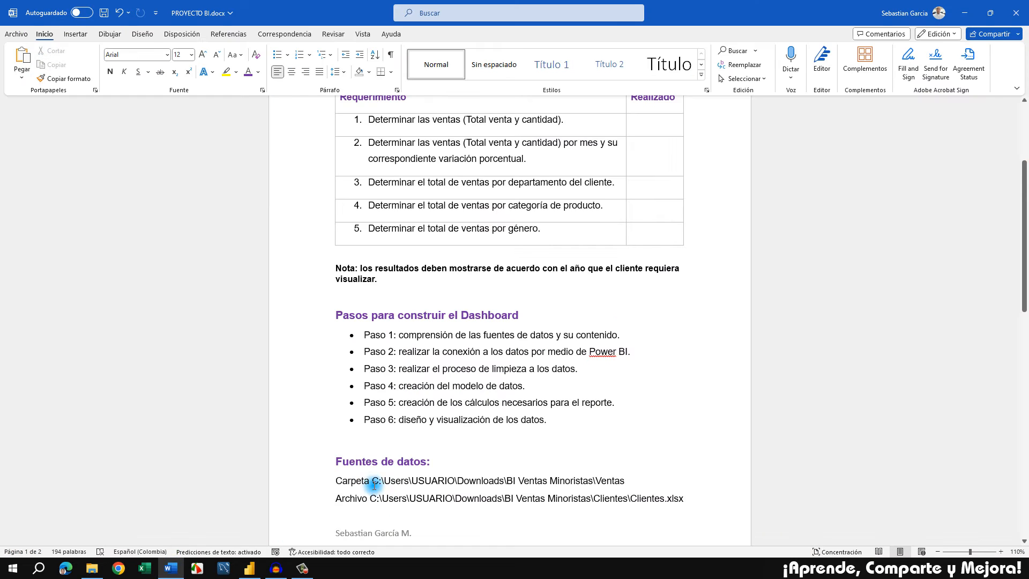
drag(374, 480, 614, 482)
key(ctrl+c)
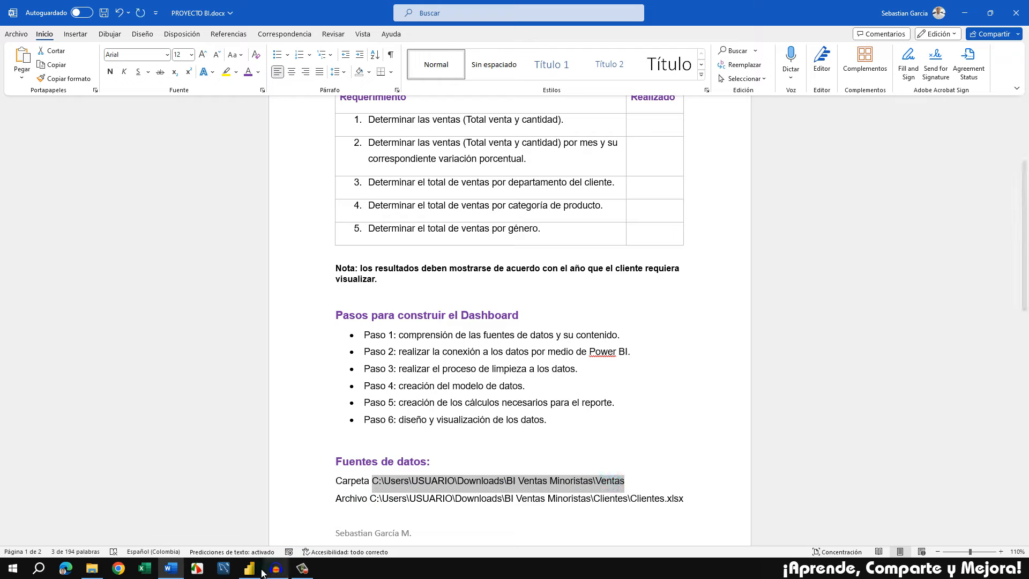
click(261, 569)
click(440, 273)
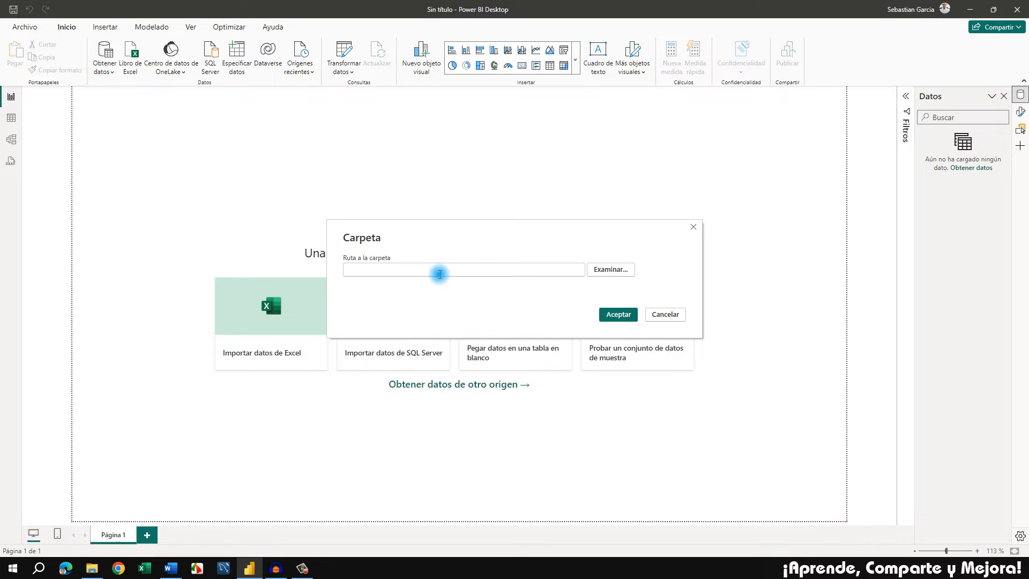
key(ctrl+v)
click(603, 316)
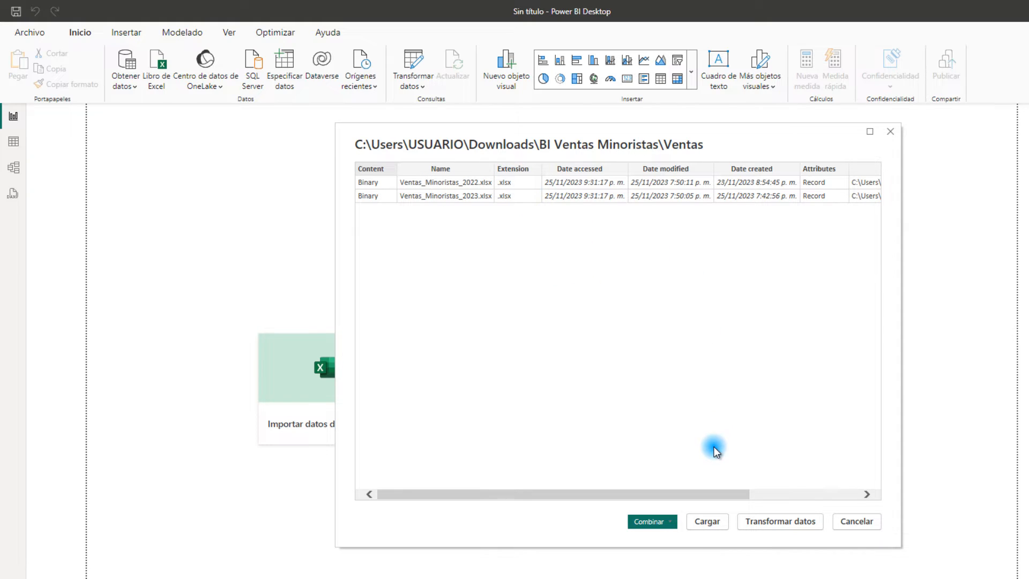
click(779, 521)
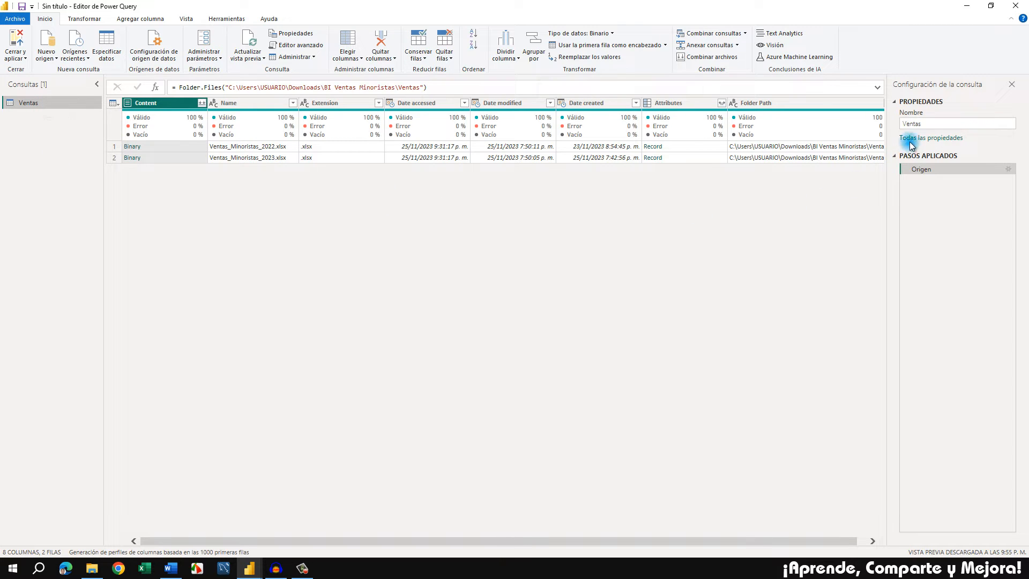
Rename the Ventas query as Ventas_Minoristas, and check the dashboard building steps in the Word document
click(936, 125)
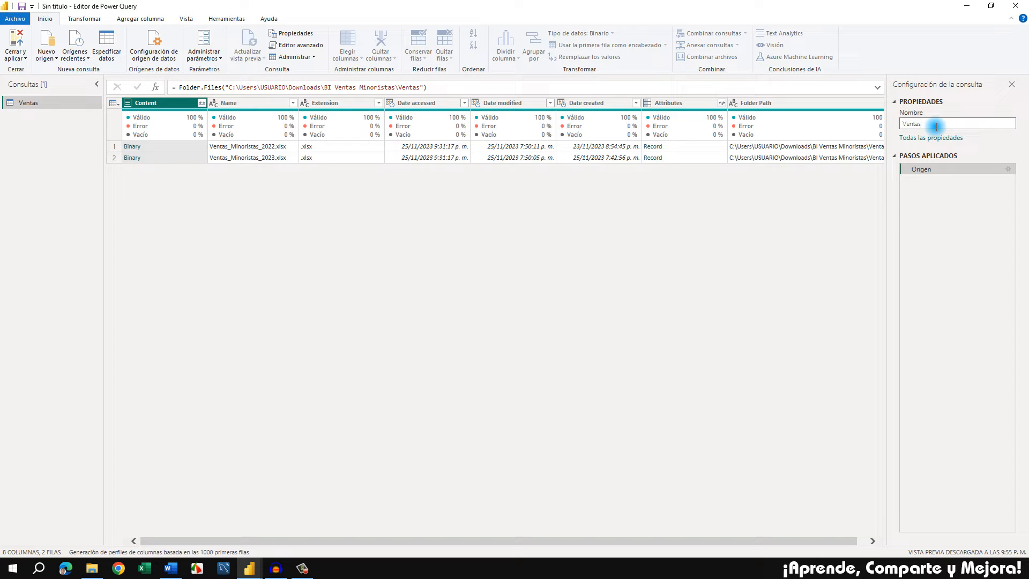
text(_Minoristas)
key(Return)
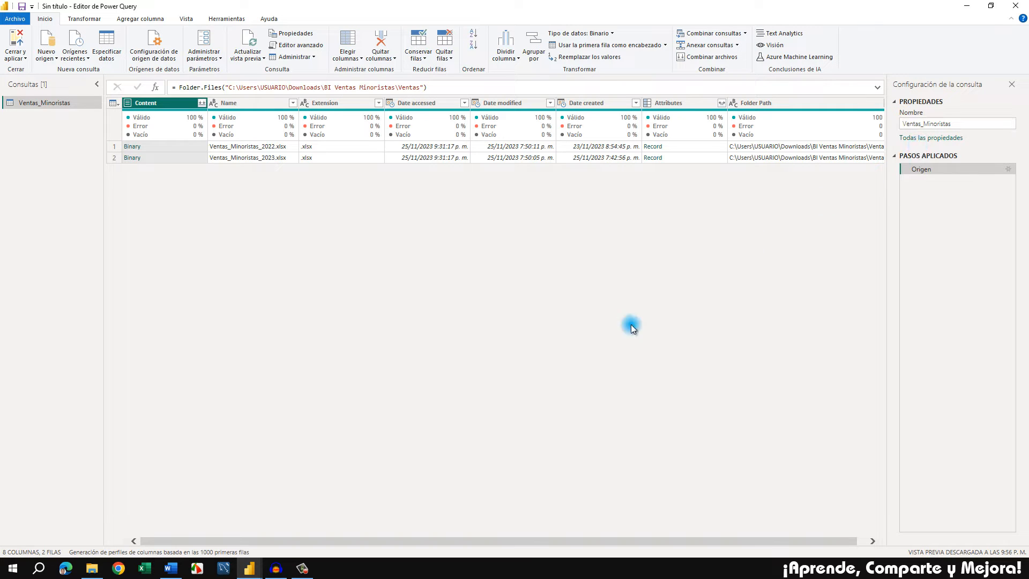
click(176, 570)
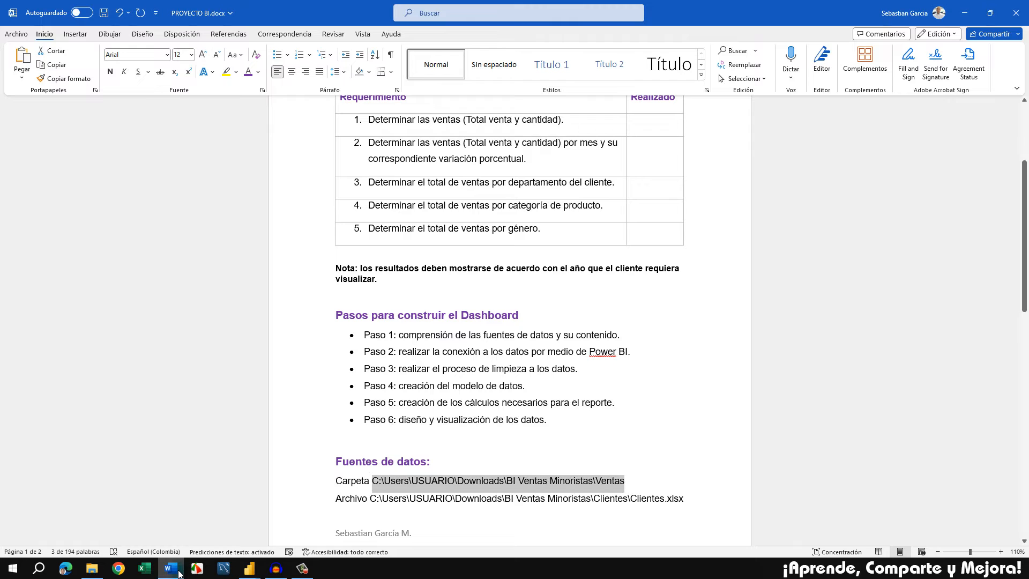
click(176, 570)
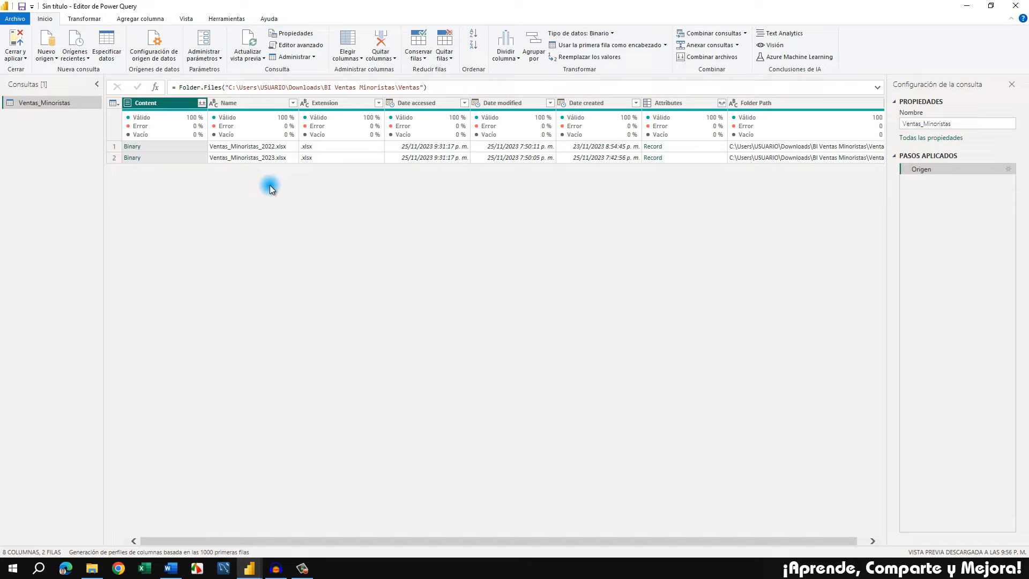
Transform the text in the Name and Extension columns of the Ventas_Minoristas query to uppercase (MAYÚSCULAS)
click(351, 104)
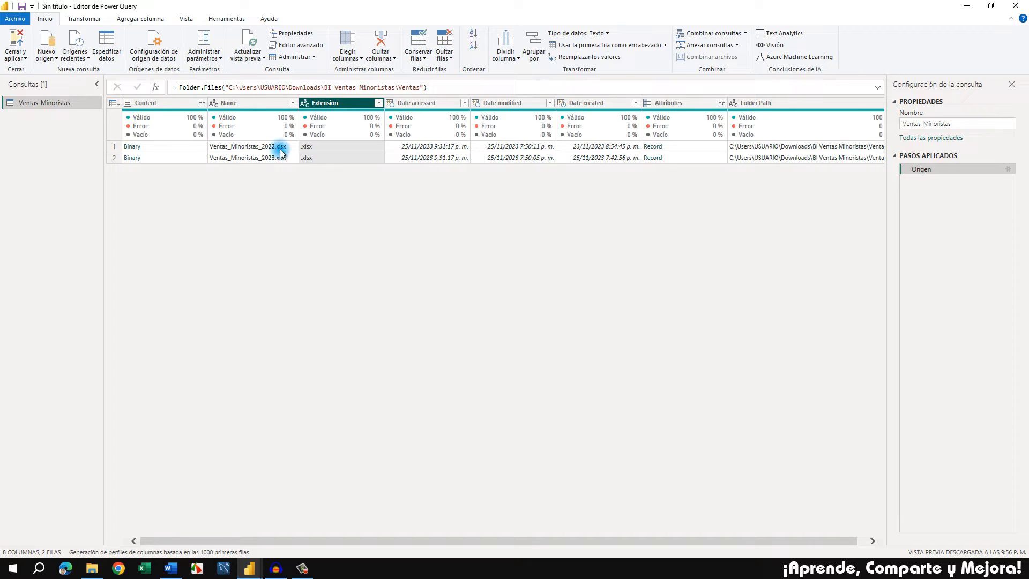
ctrl+click(259, 105)
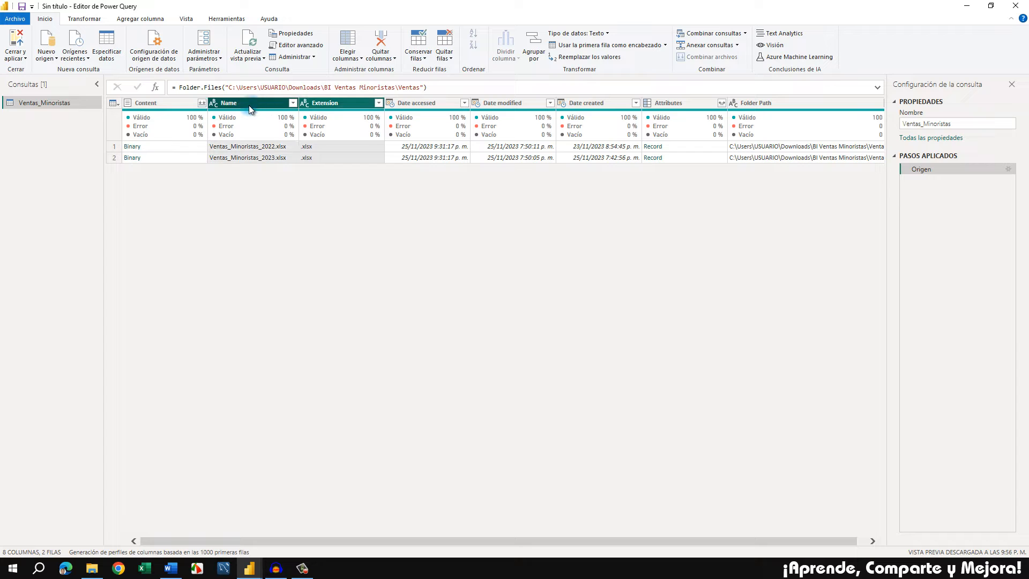
right_click(341, 106)
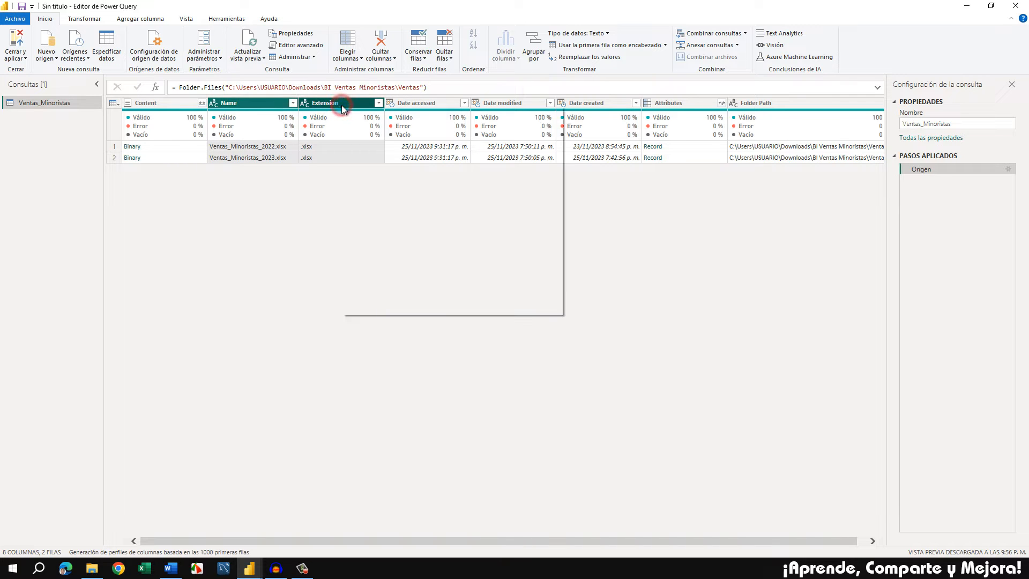
click(373, 229)
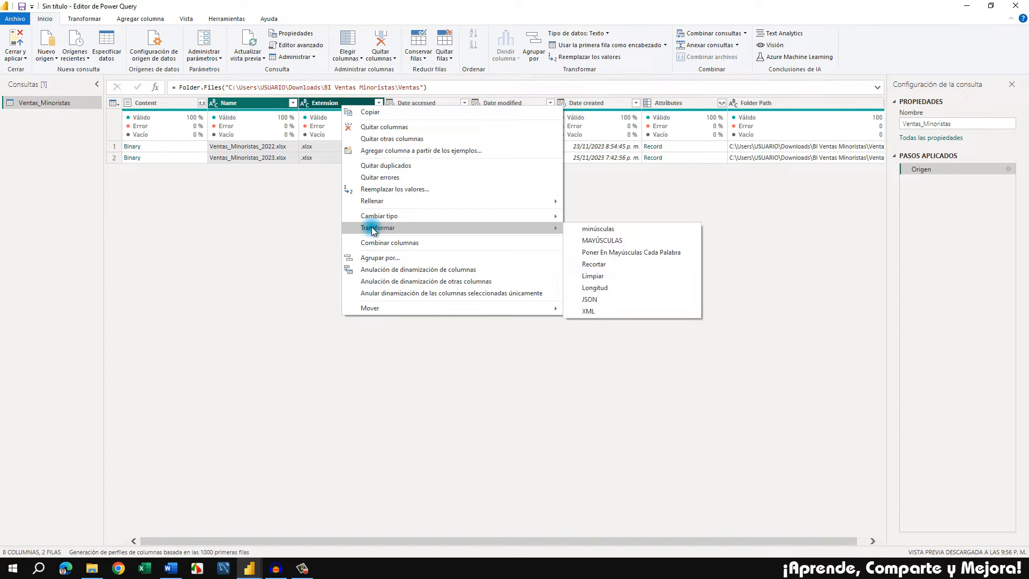
click(621, 241)
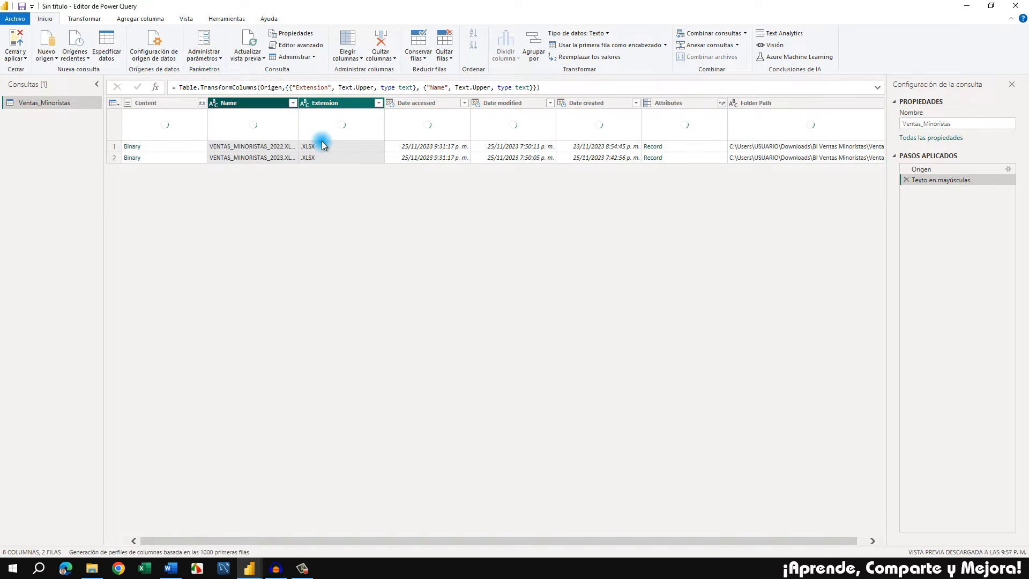
Filter the Extension column with a text filter that keeps only rows equal to .XLSX
click(343, 102)
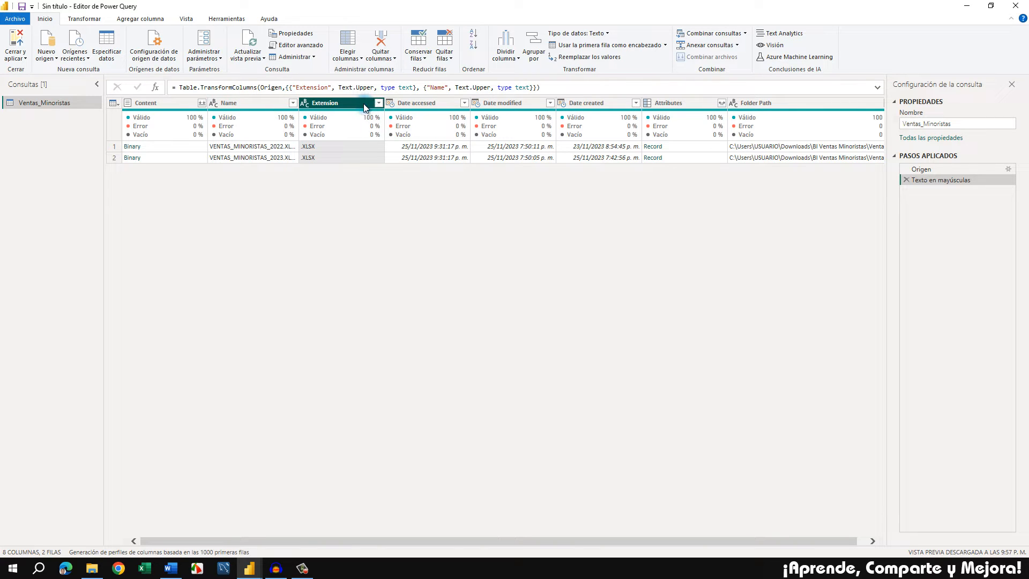
click(379, 104)
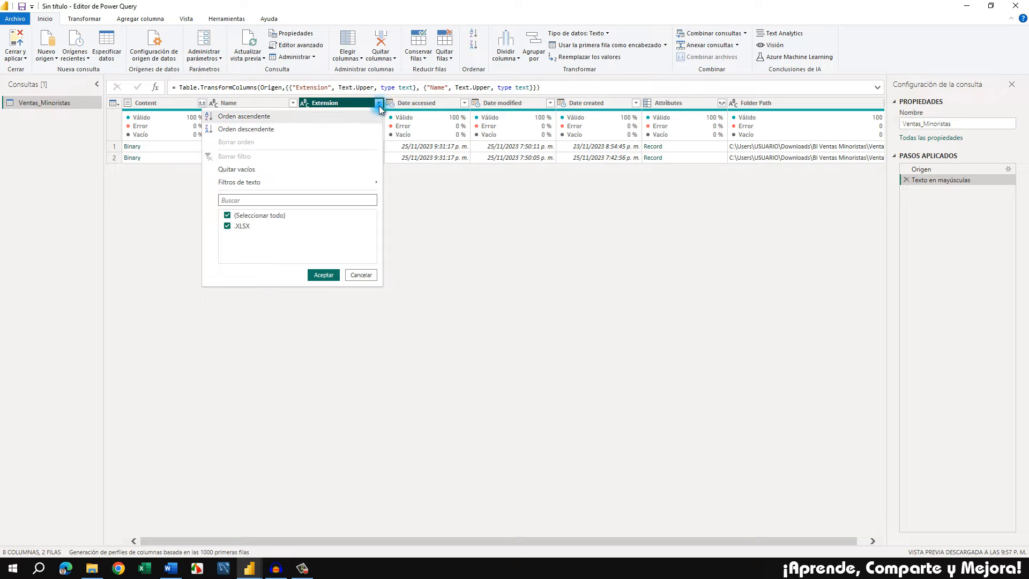
mouse_move(335, 186)
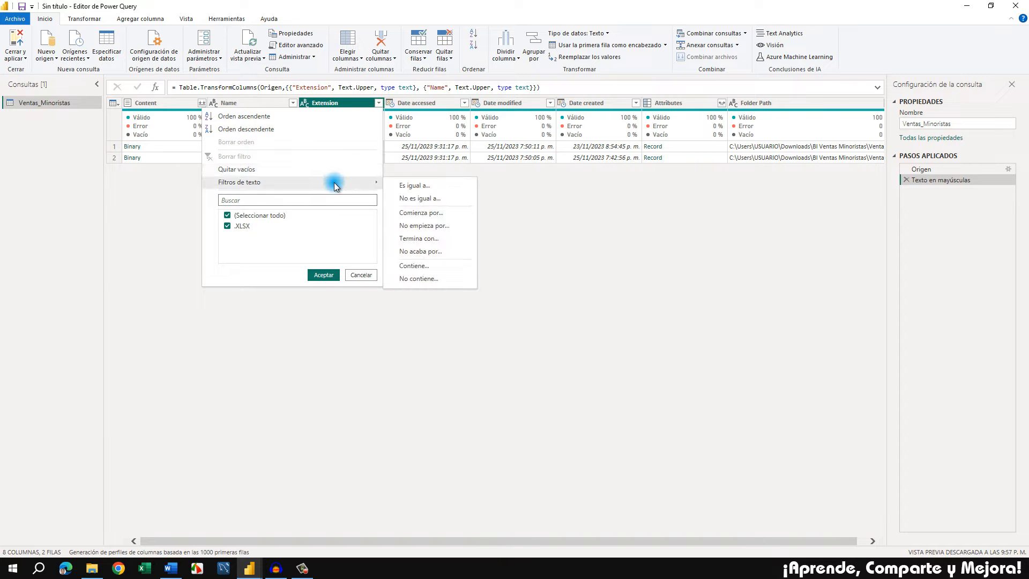
click(426, 185)
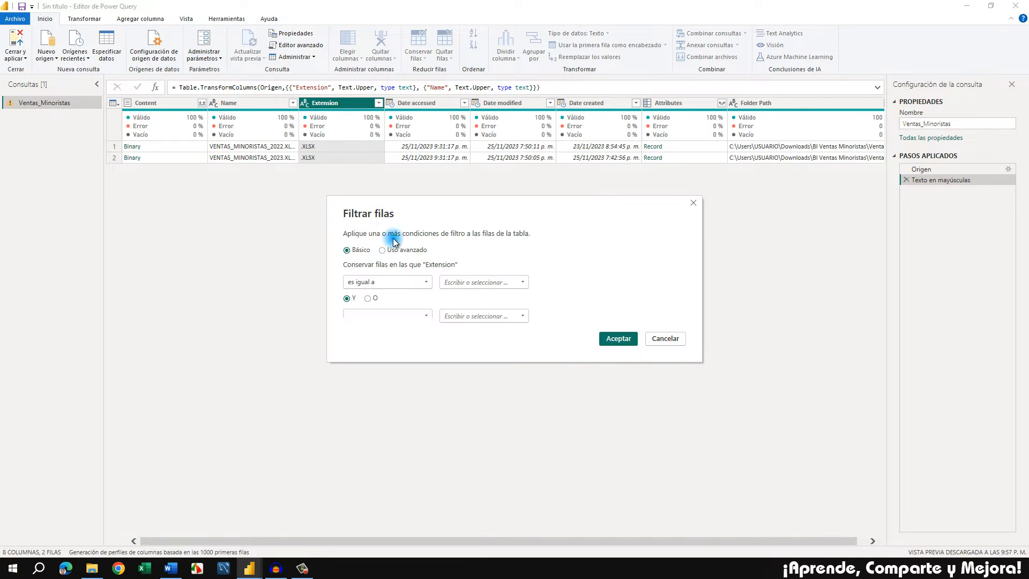
click(466, 281)
text(.XLSX)
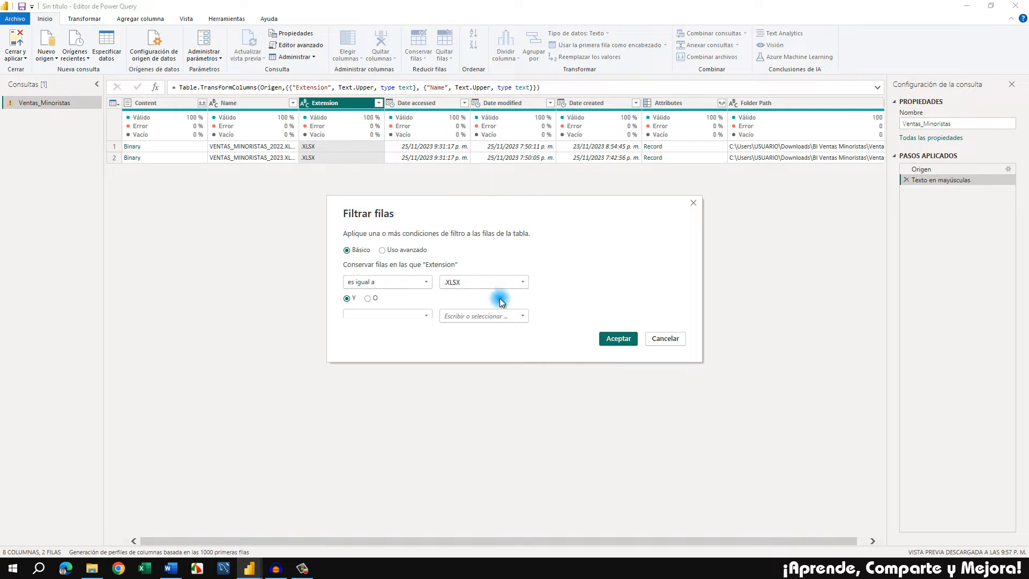
click(609, 341)
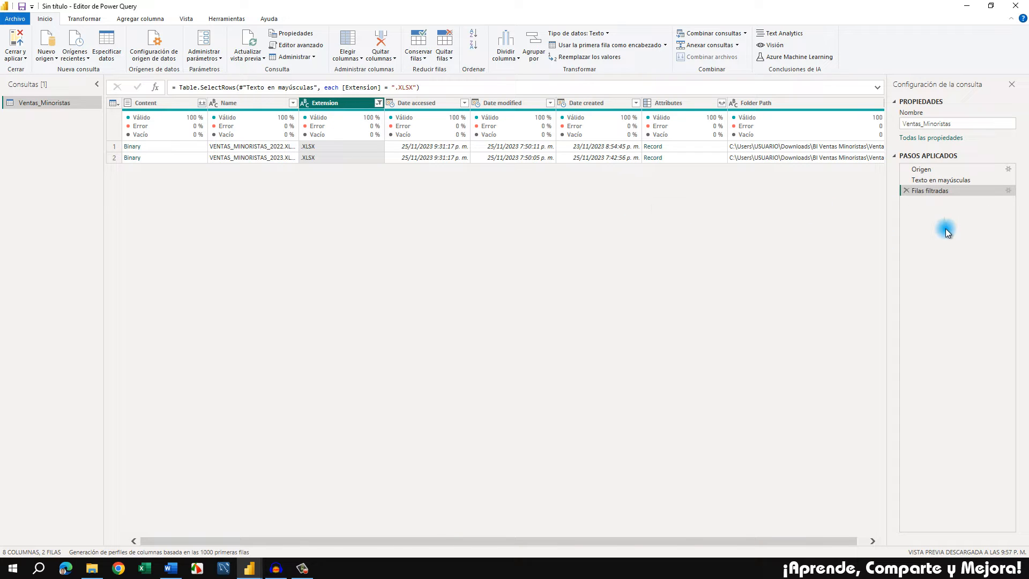
Rename the applied step Filas filtradas as Filas filtradas Extension
right_click(942, 194)
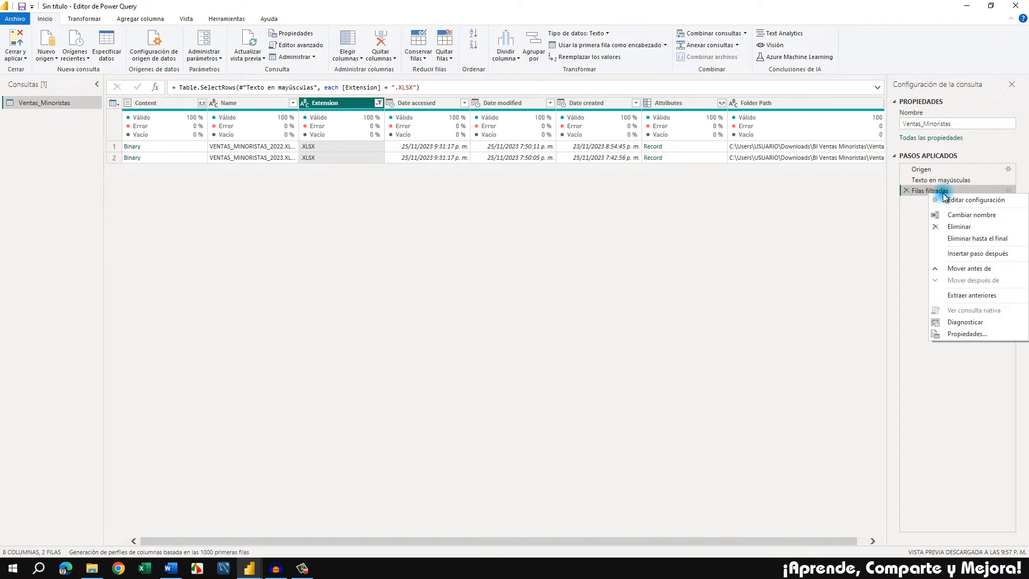
click(968, 214)
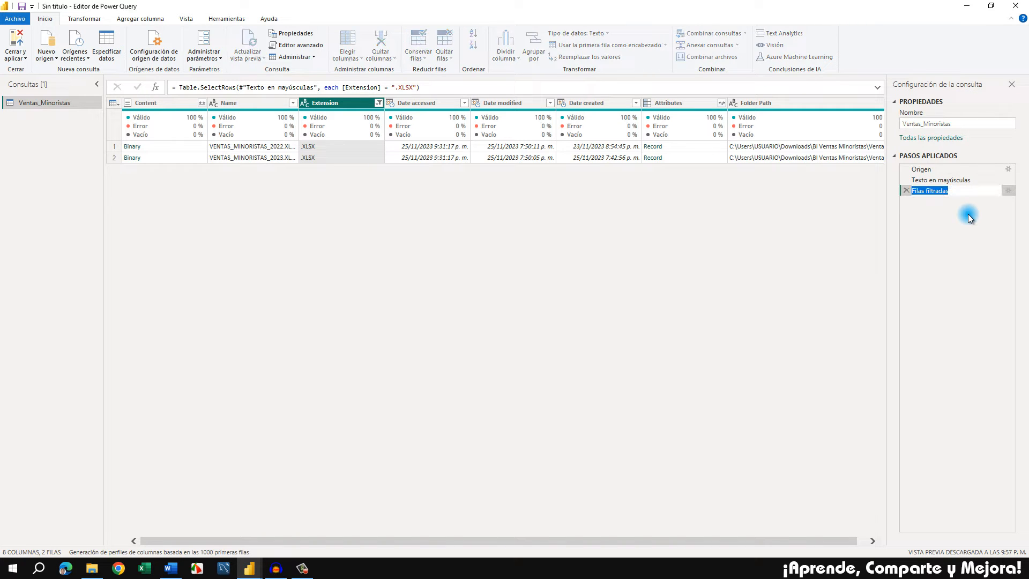
key(Right)
key(Return)
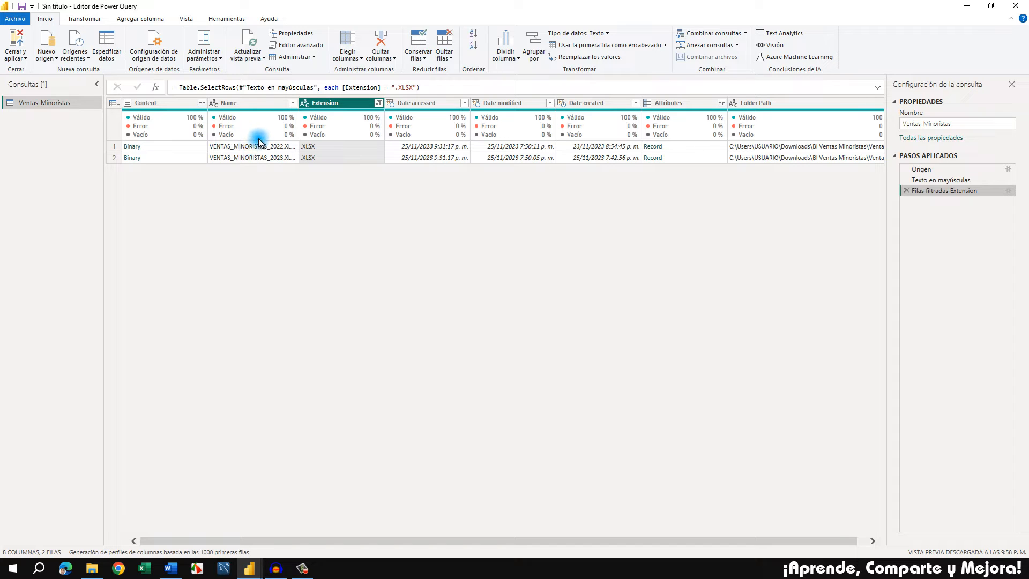
Filter the Name column with a text filter that keeps only rows beginning with VENTAS_MINORISTAS
click(262, 103)
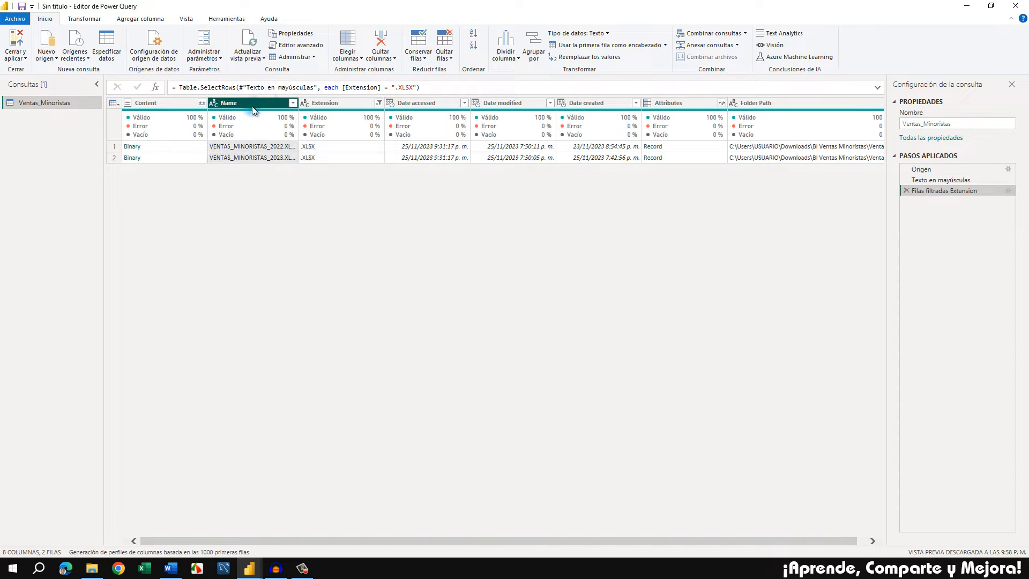
click(292, 103)
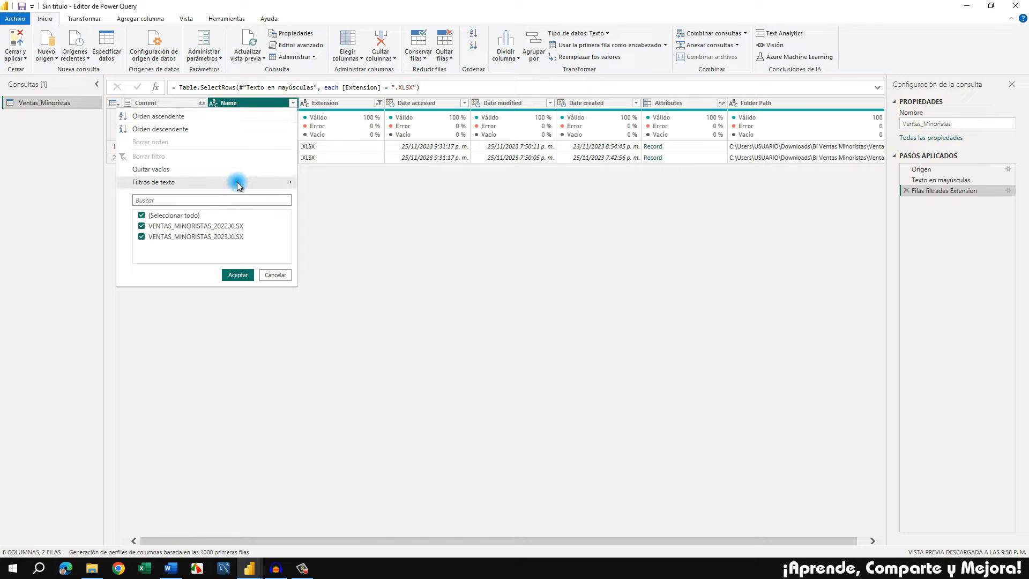
mouse_move(245, 182)
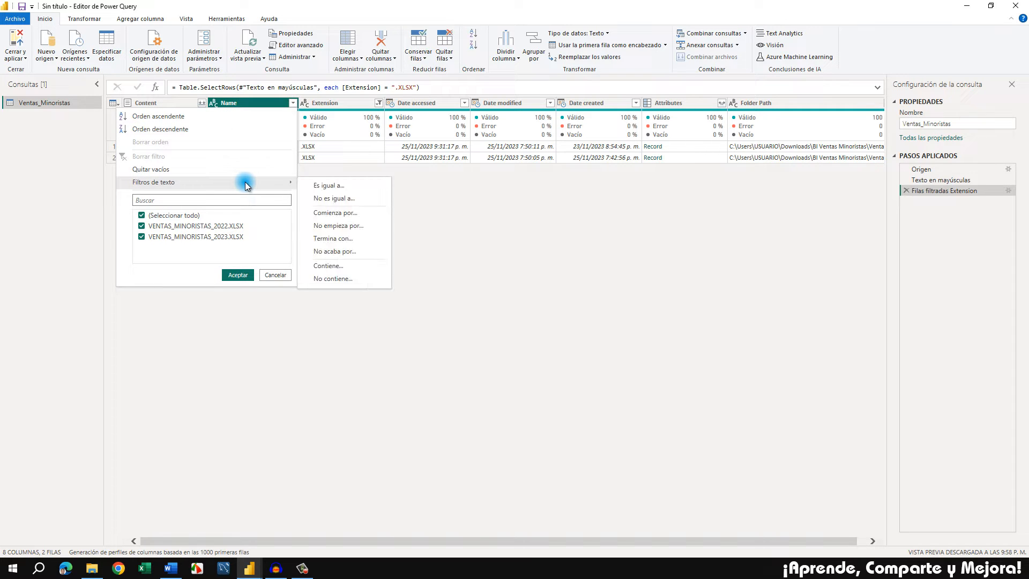
click(360, 215)
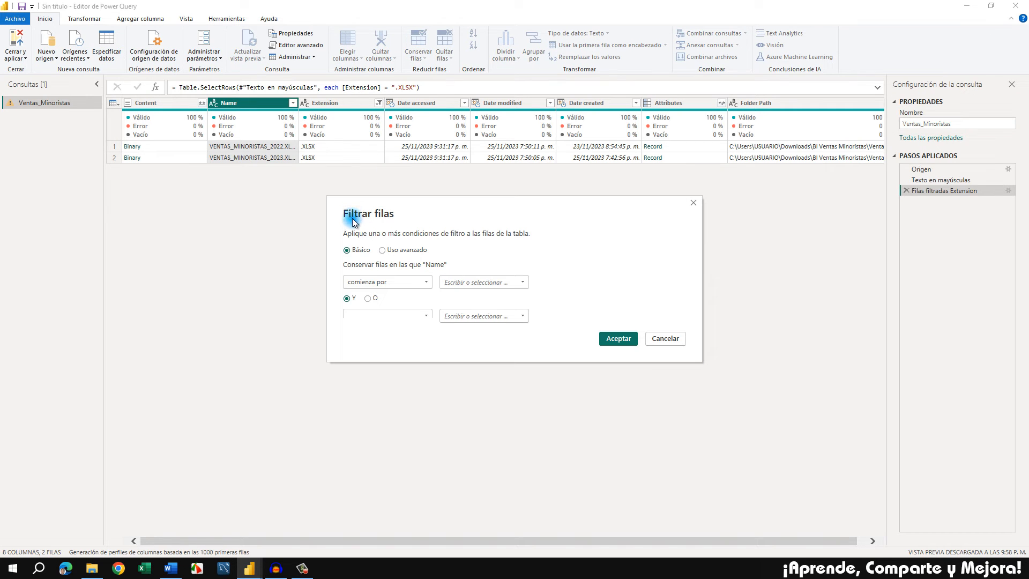
click(481, 285)
text(VENTAS_MINORISTAS)
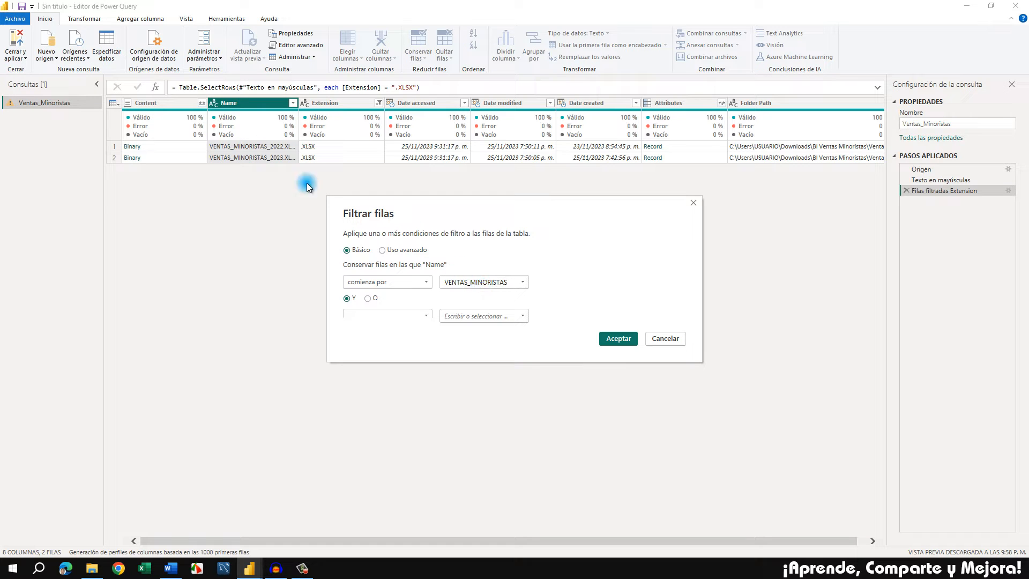
click(621, 339)
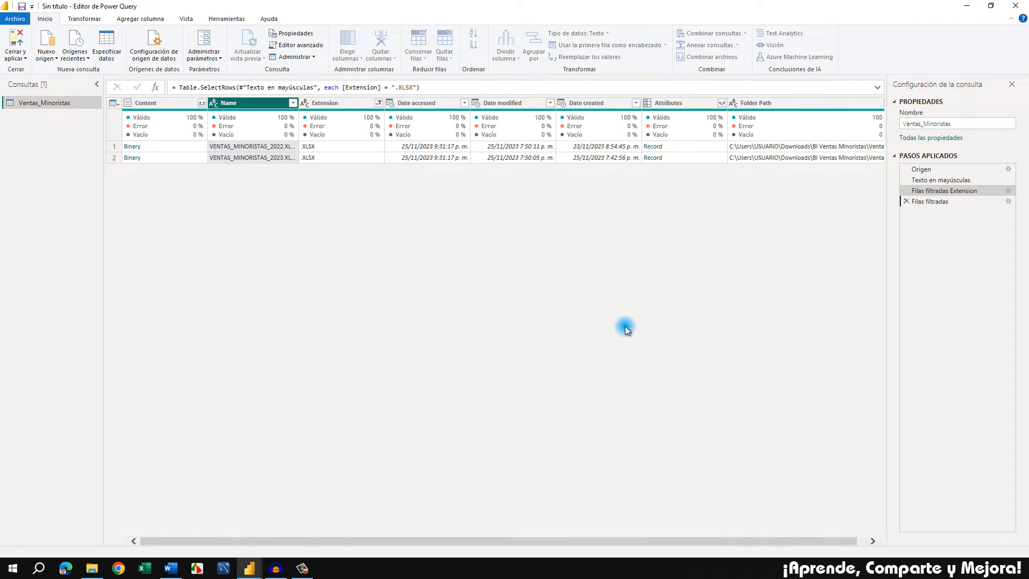
Rename the last applied step, Filas filtradas, as Filas filtradas Name
right_click(941, 201)
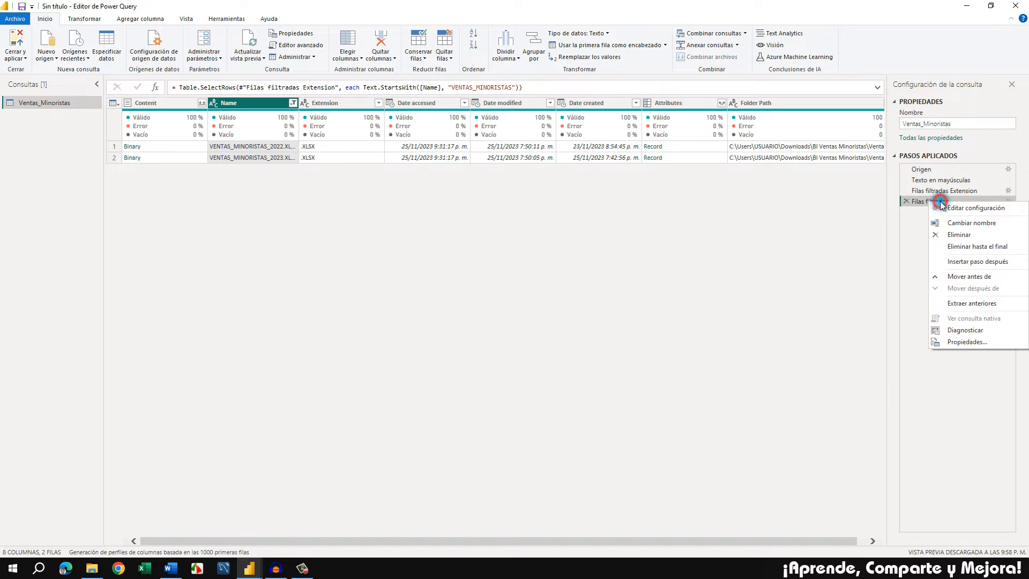
click(958, 223)
key(Right)
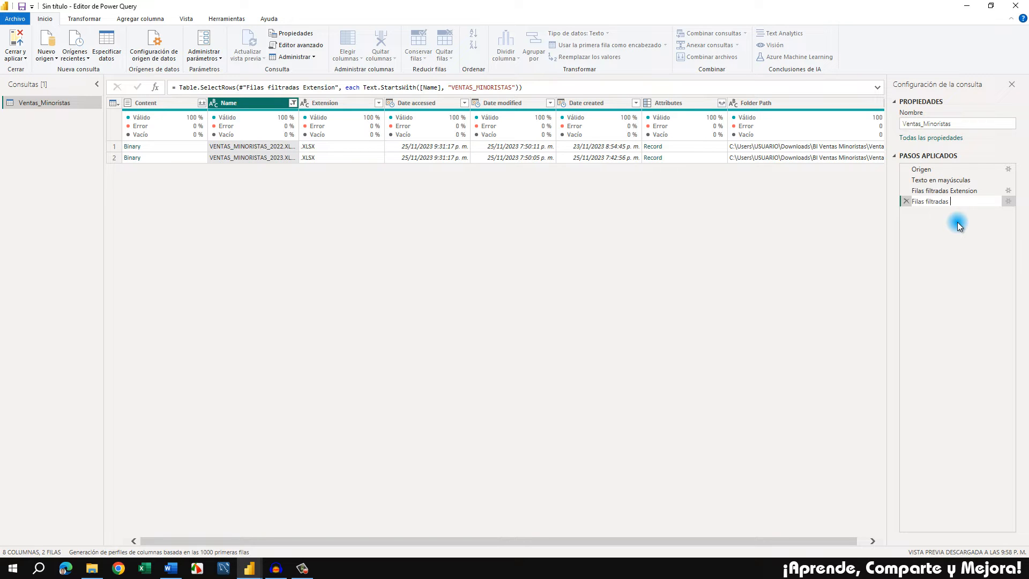
text(Name)
key(Return)
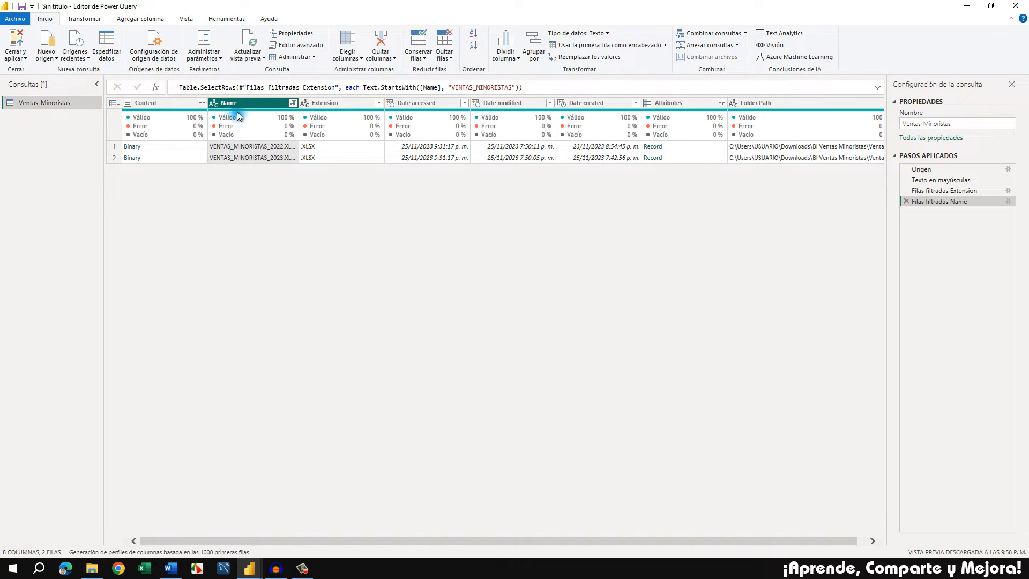
Filter the Name column with a text filter that keeps only rows not beginning with ~
click(292, 103)
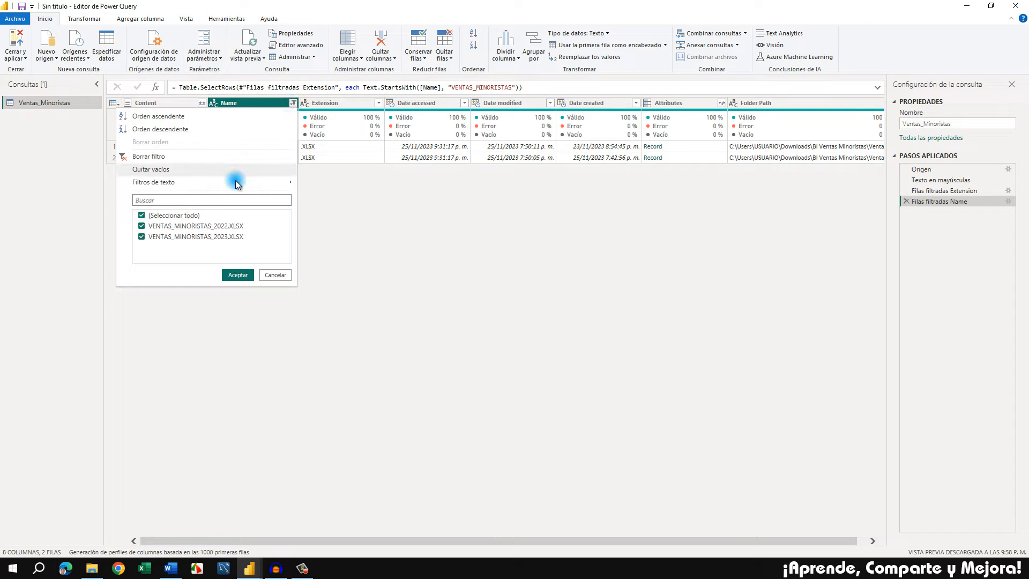
mouse_move(231, 182)
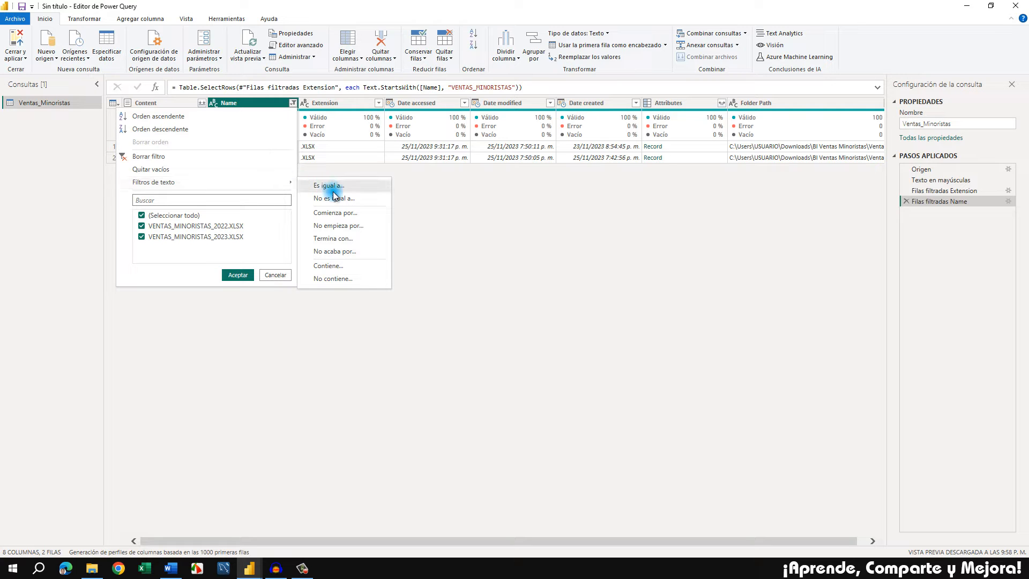
click(356, 227)
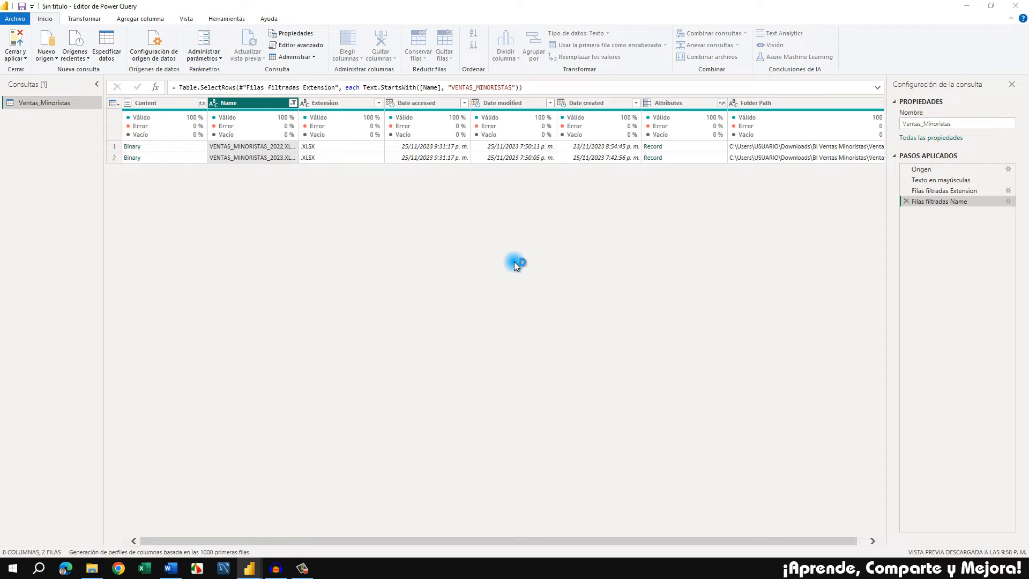
click(481, 282)
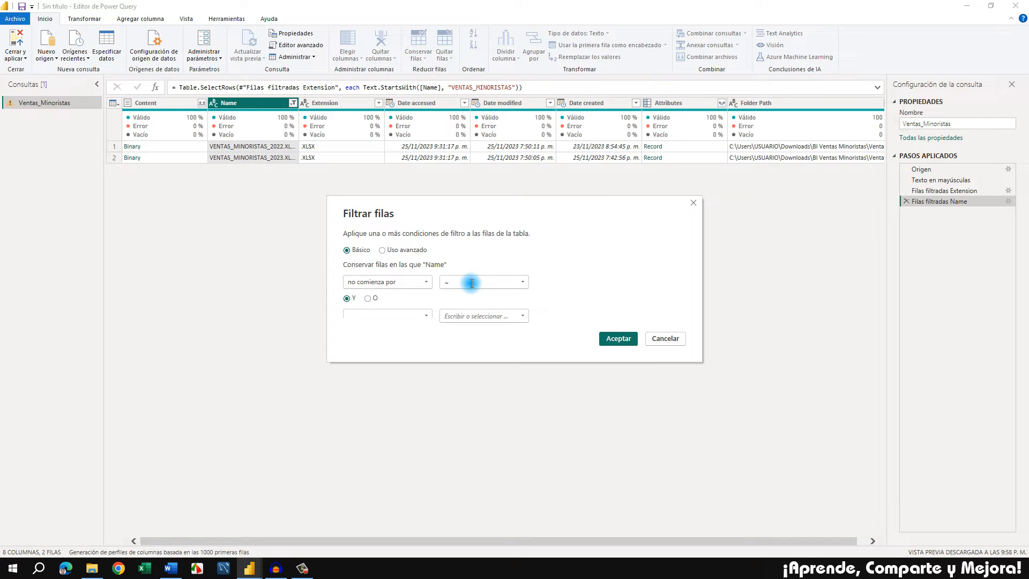
click(619, 339)
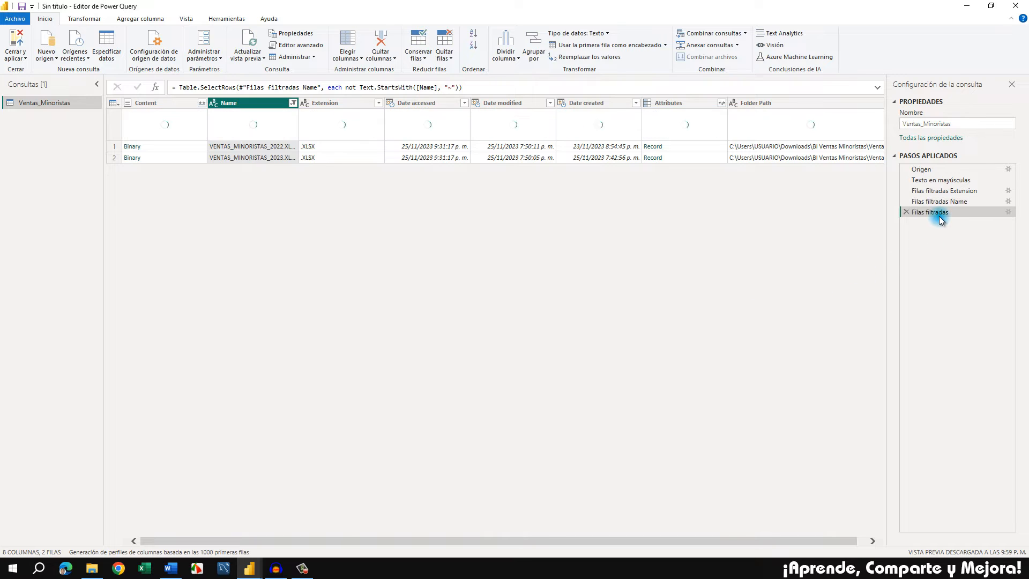
Rename the new Filas filtradas applied step as Filas filtradas ~
right_click(930, 214)
click(949, 238)
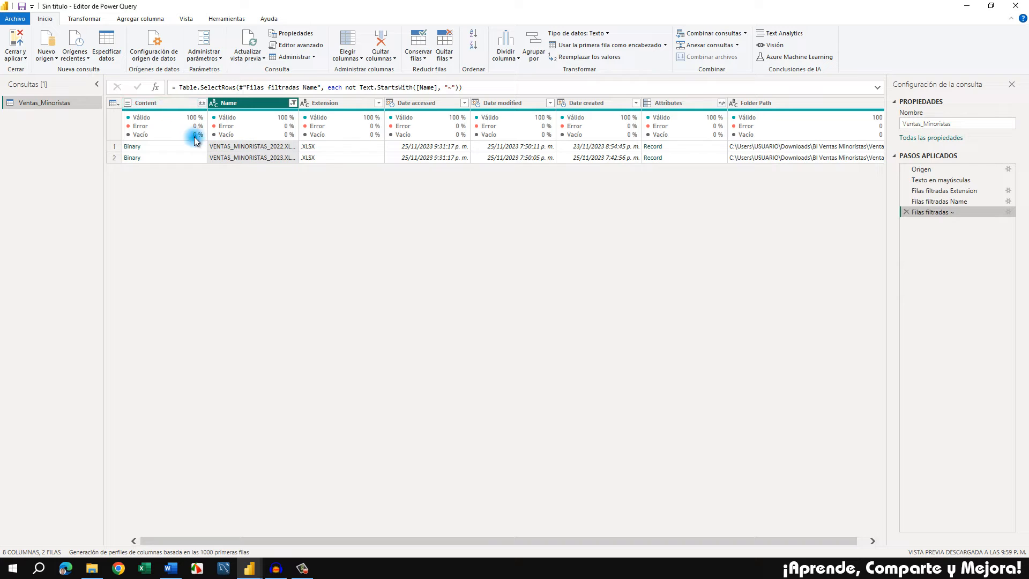
Preview the first Binary file in the Content column, and remove all columns except Content
click(165, 103)
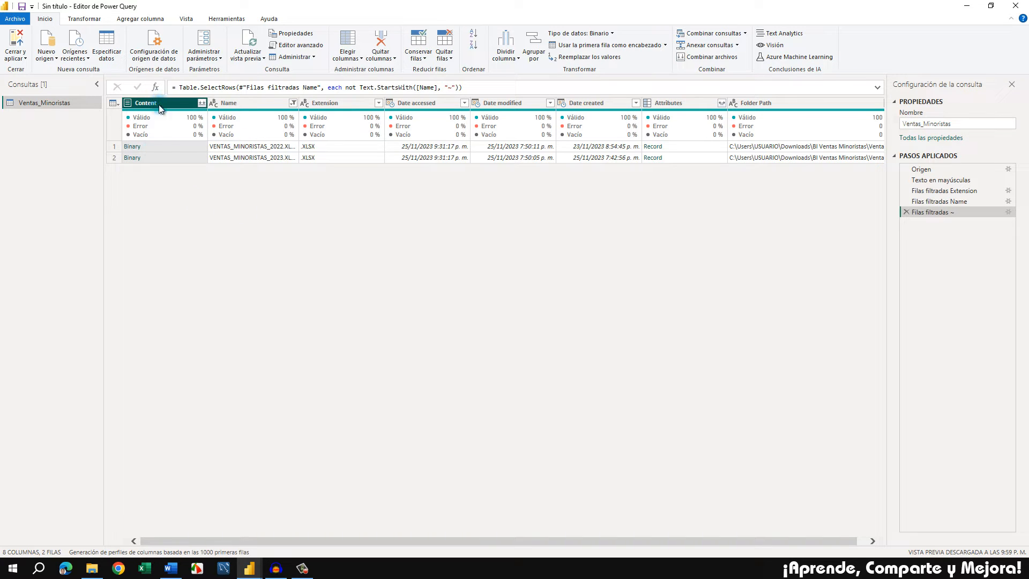
click(163, 146)
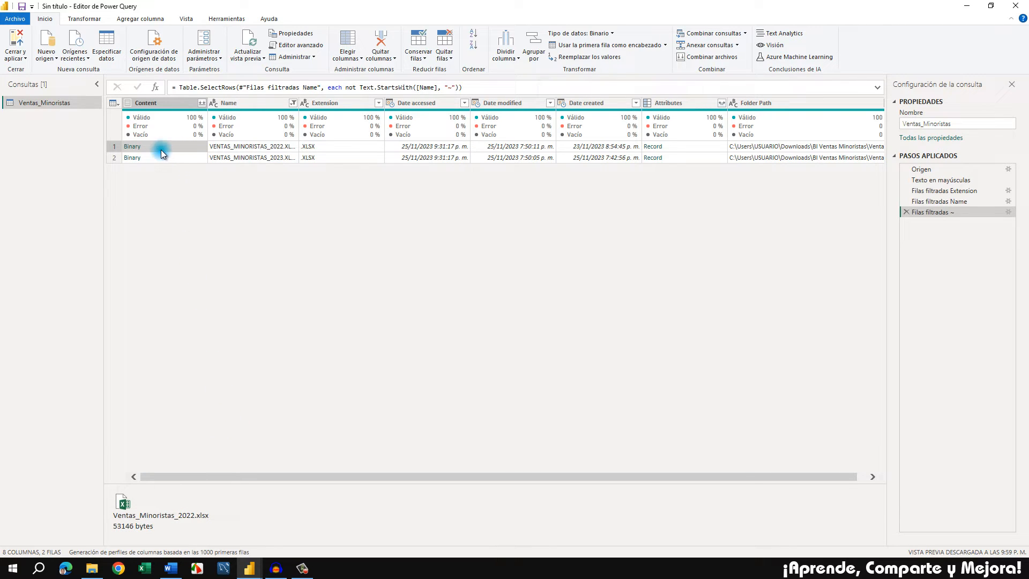
click(172, 104)
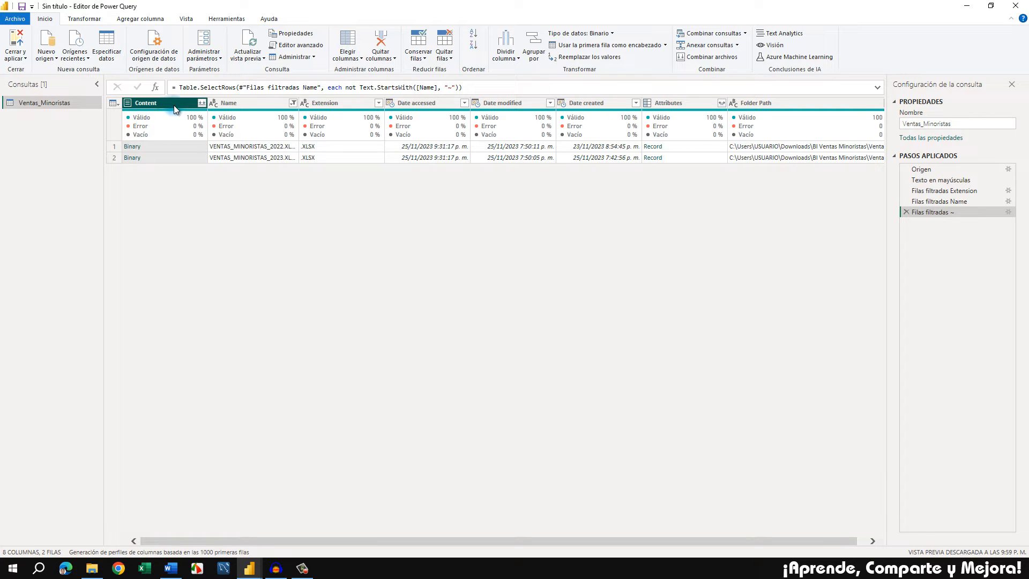
right_click(170, 105)
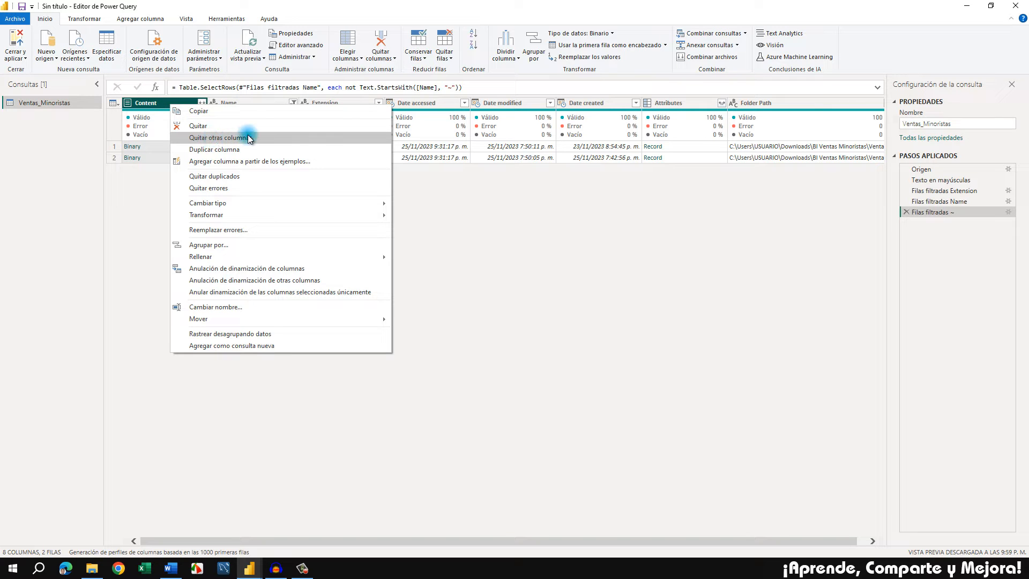
click(277, 138)
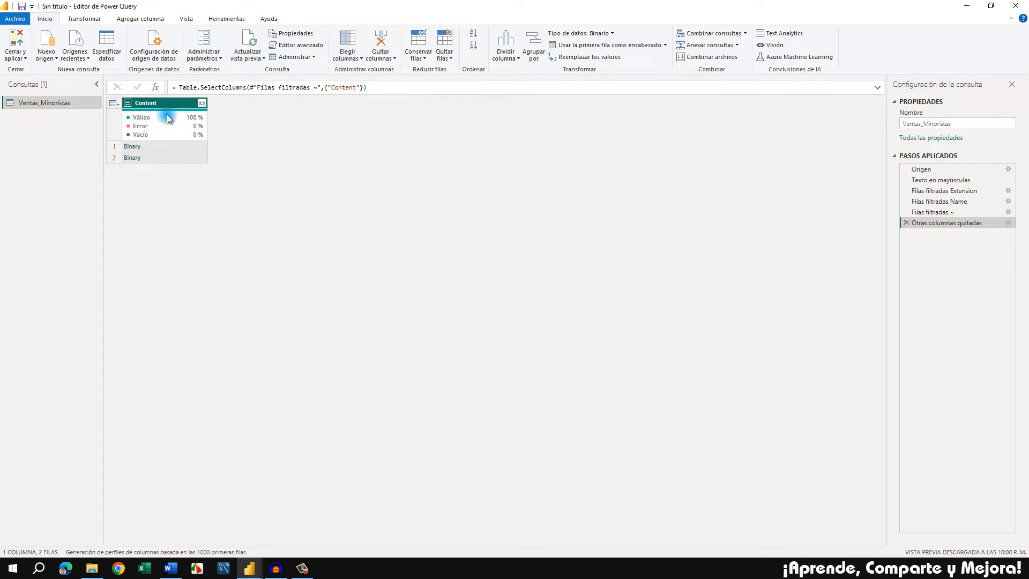
mouse_move(180, 138)
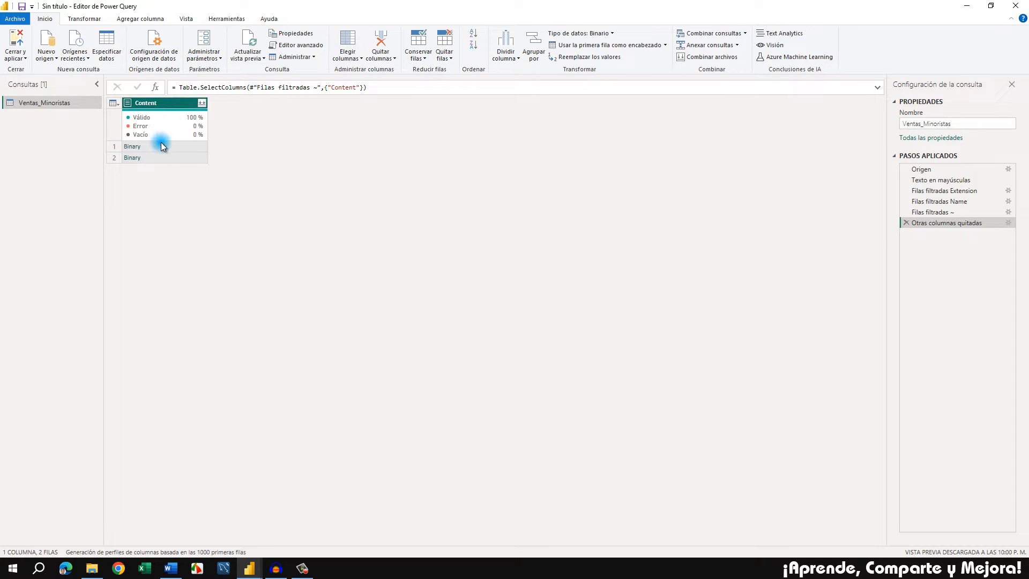
Add a custom column named Datos with the formula Excel.Workbook([Content])
click(141, 19)
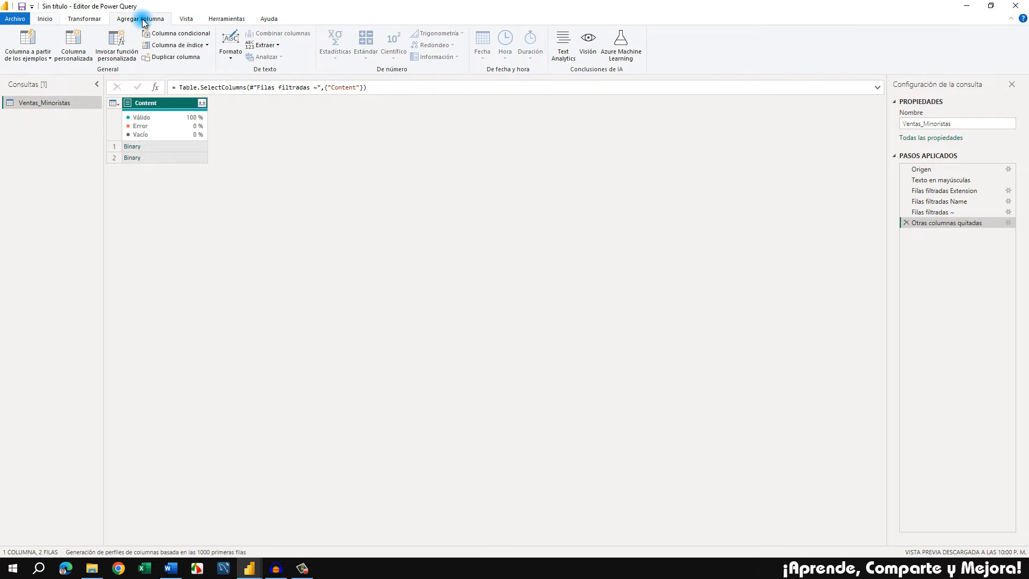
click(76, 59)
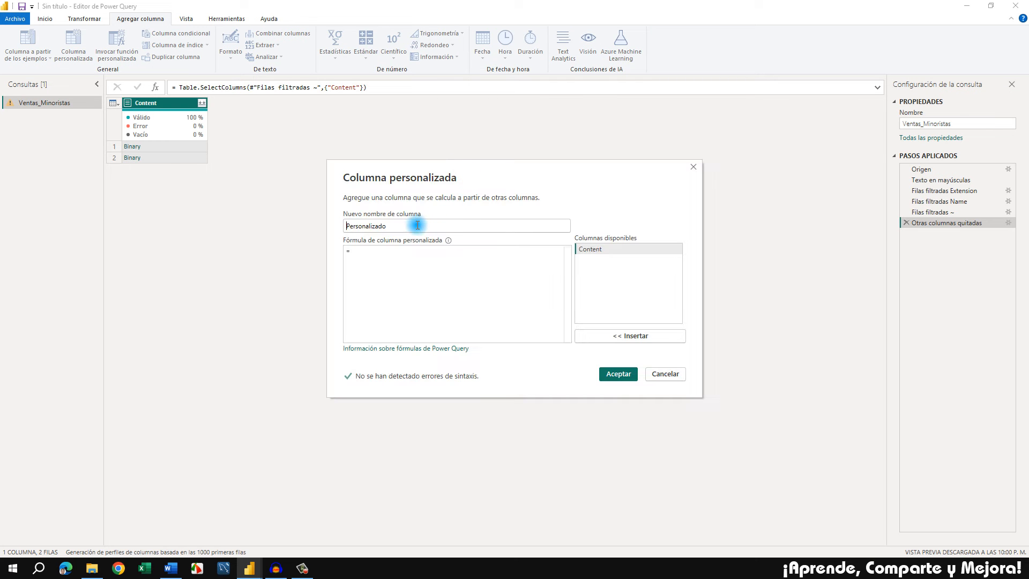
double_click(418, 225)
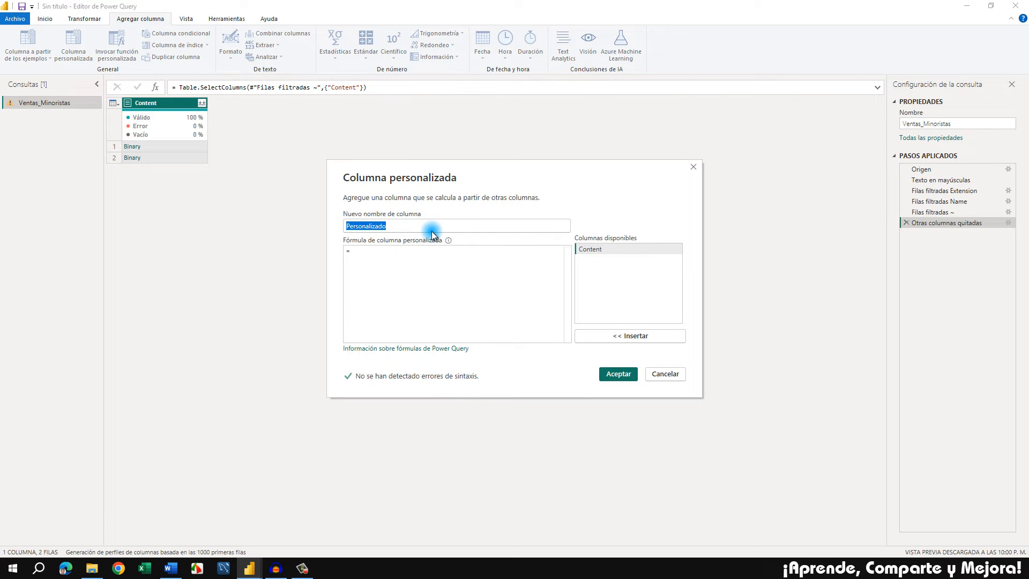
text(Da)
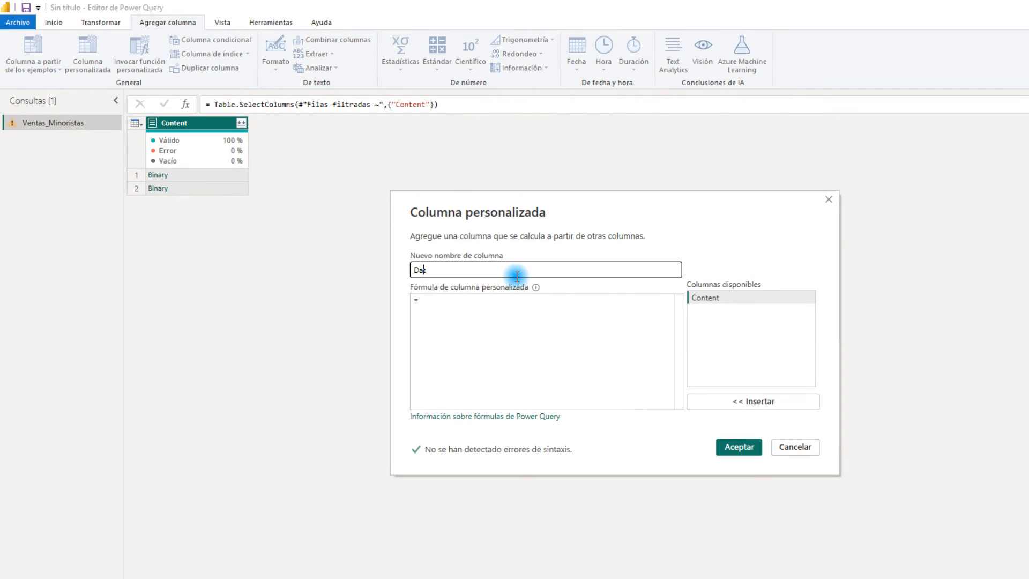
text(tos)
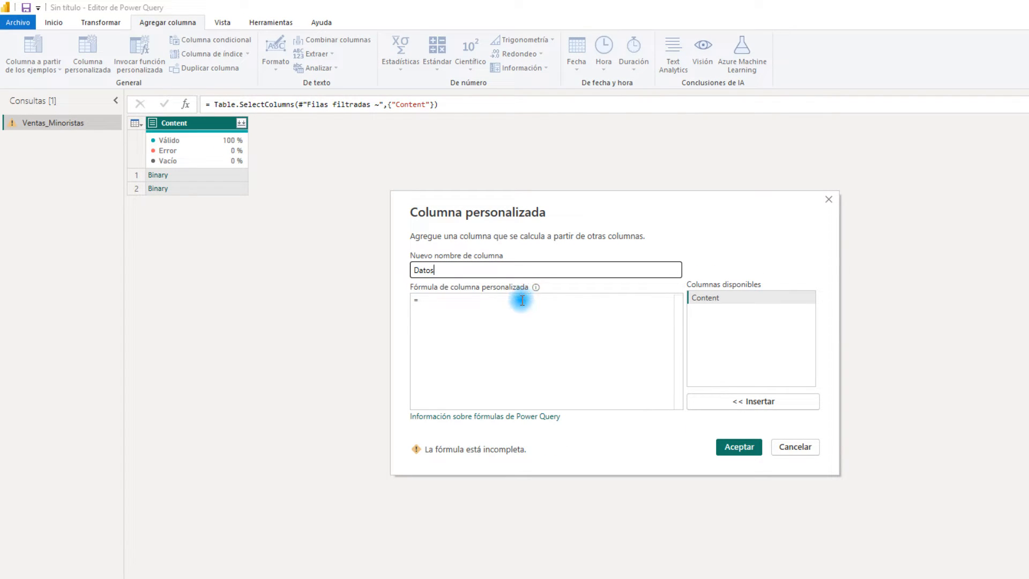
click(521, 300)
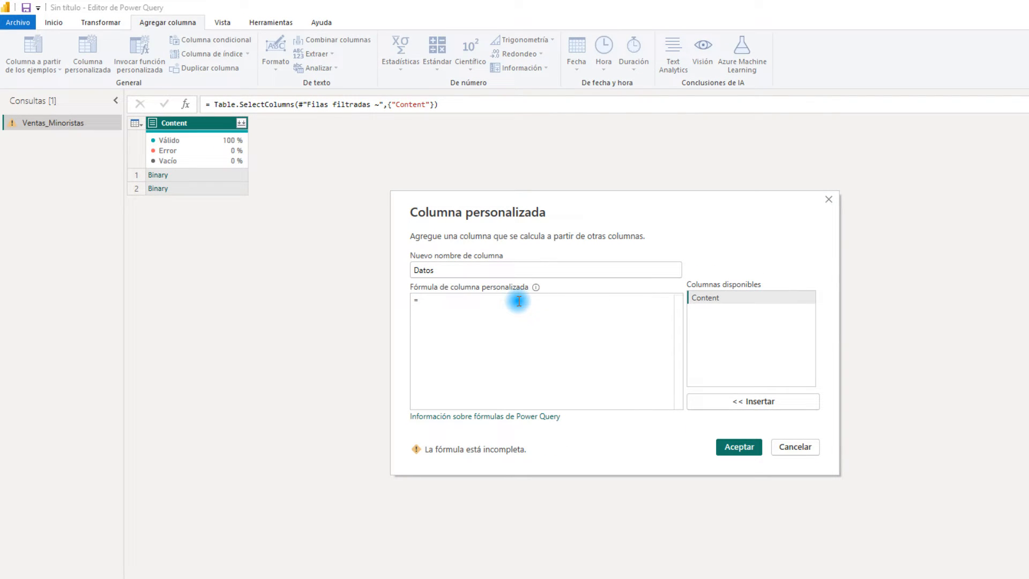
text(Exce)
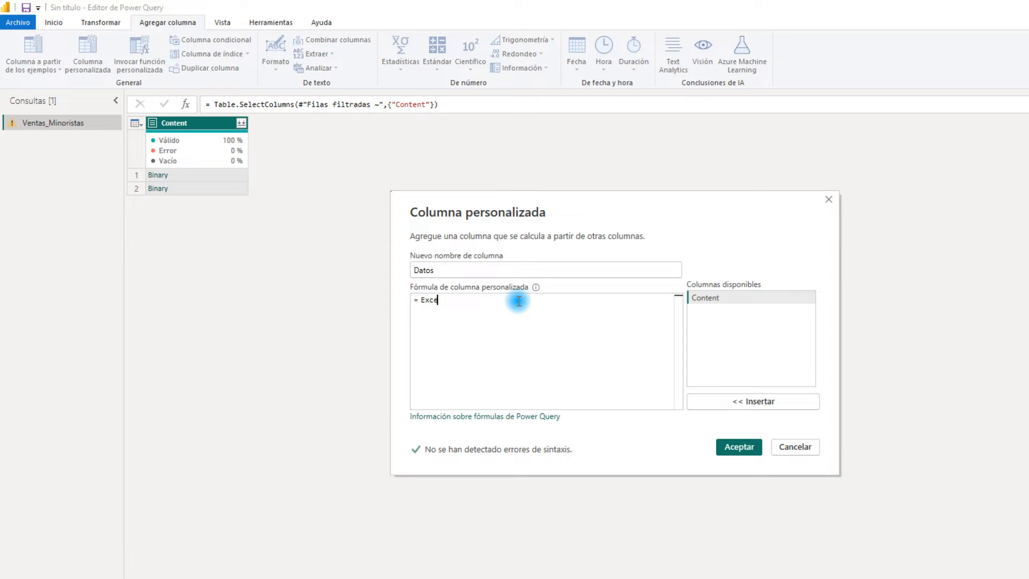
text(l.Workbook()
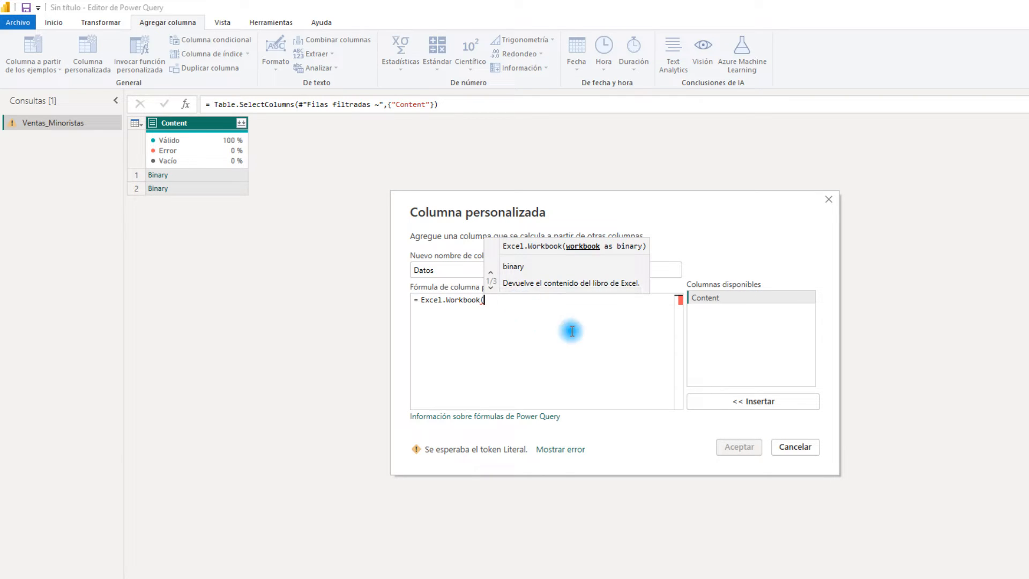
click(721, 297)
double_click(721, 298)
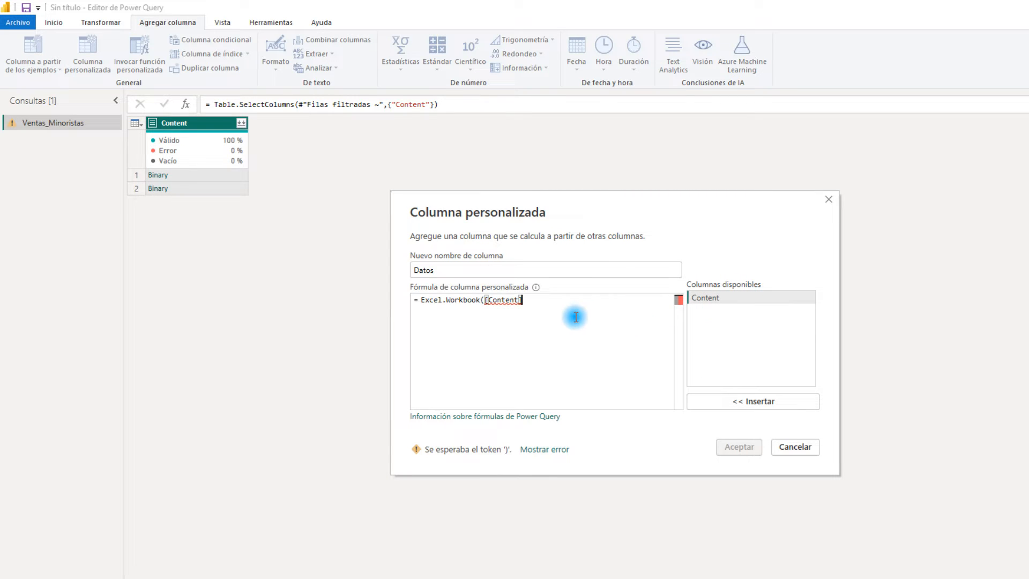
text())
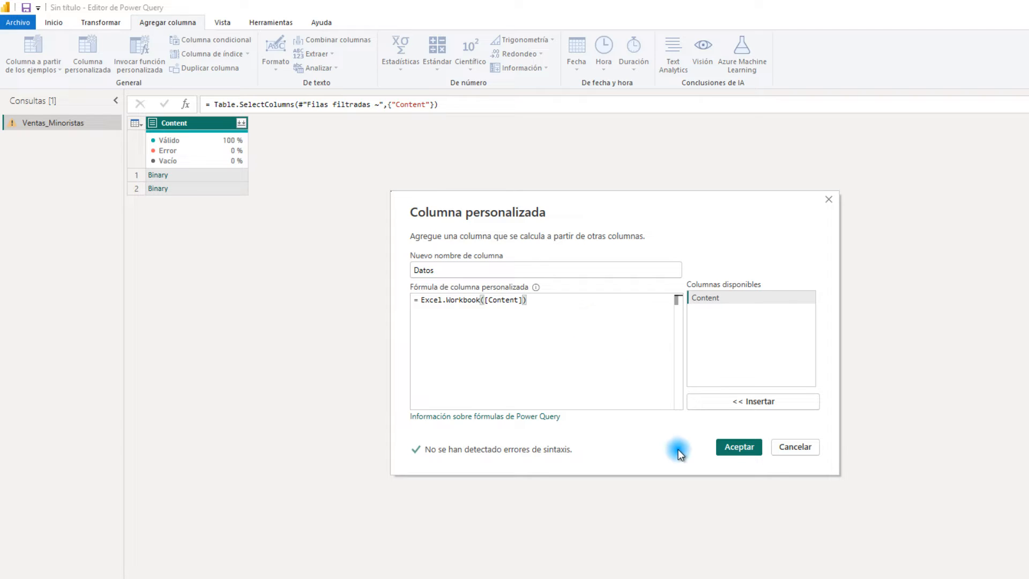
click(731, 445)
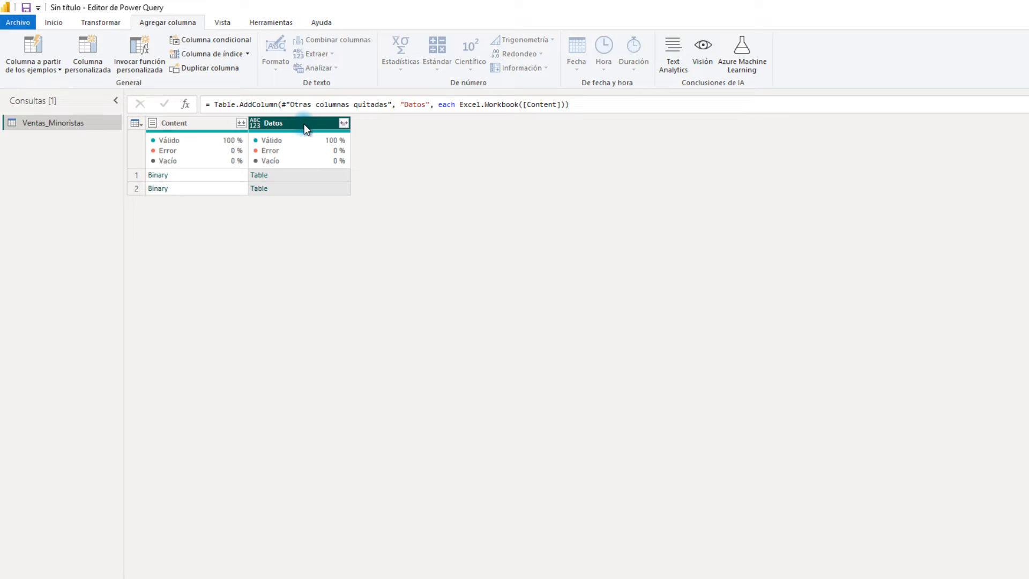
Preview the first table in the Datos column and rename the applied step Personalizada agregada as Columna Datos
click(294, 174)
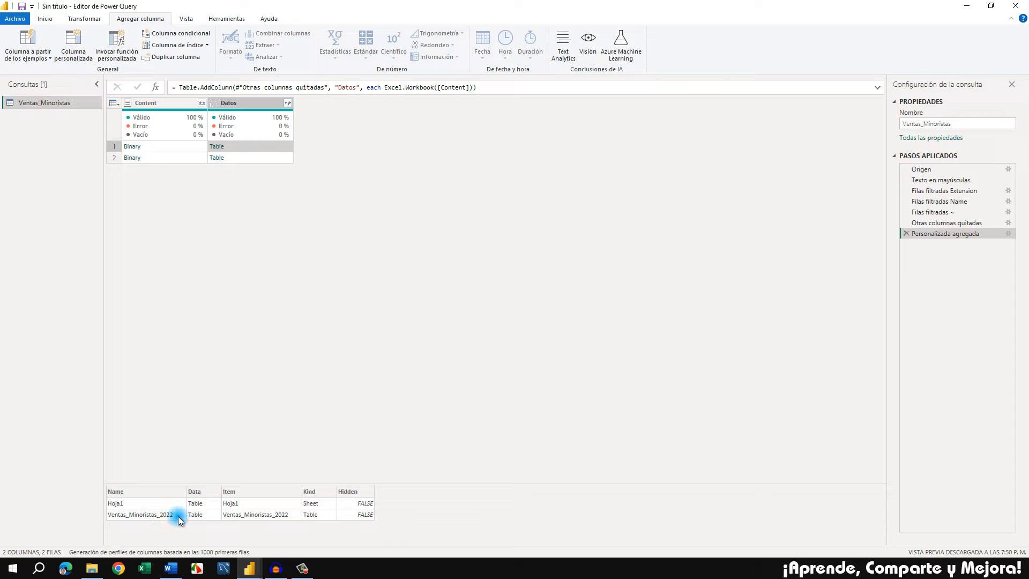
click(257, 103)
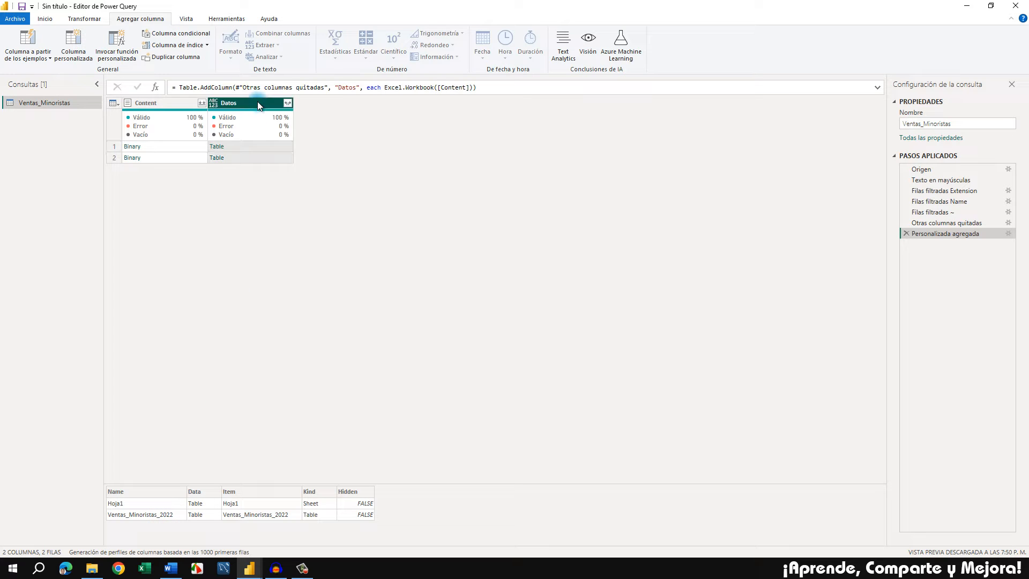
click(959, 237)
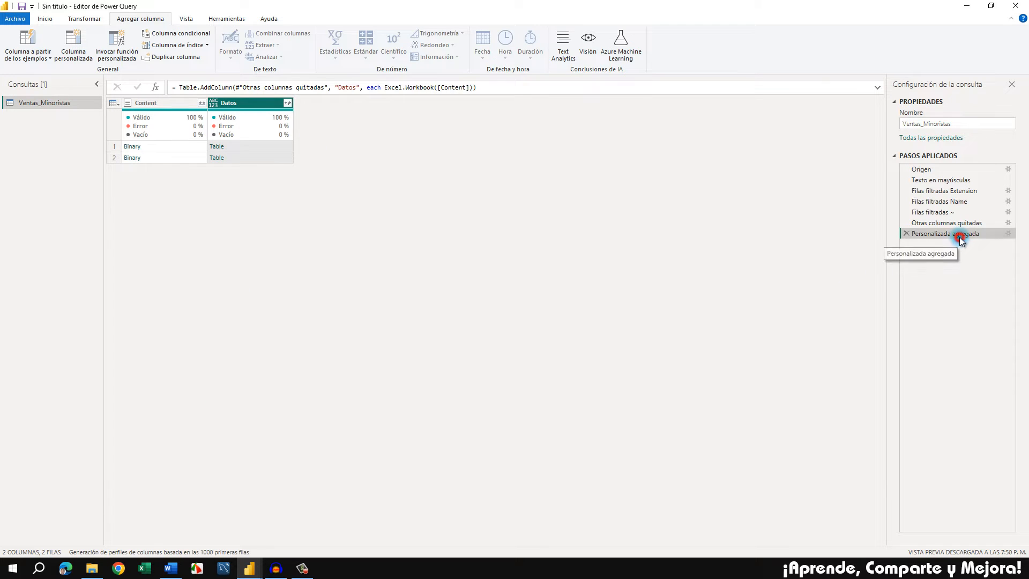
right_click(959, 238)
click(961, 253)
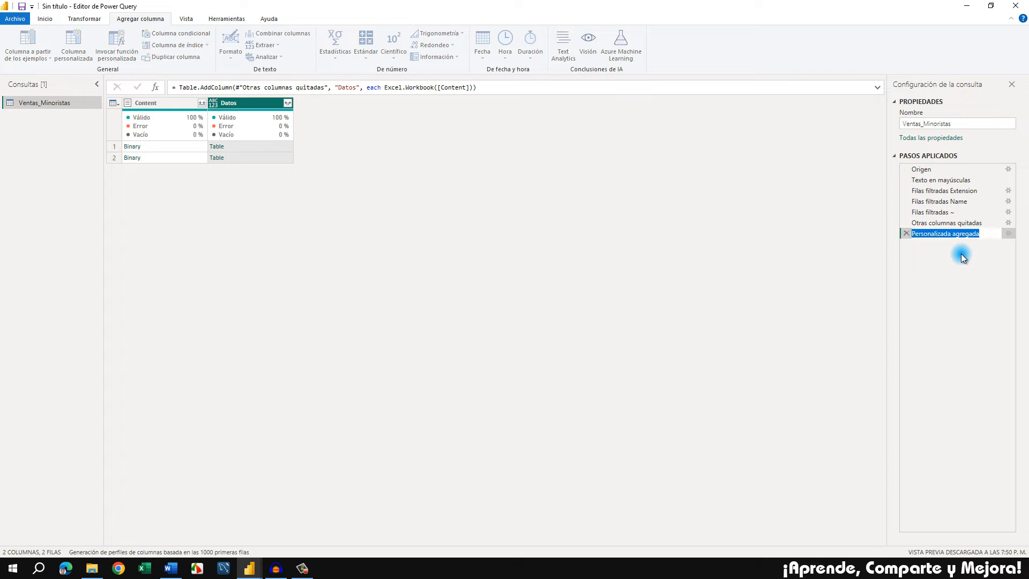
text(Colum,)
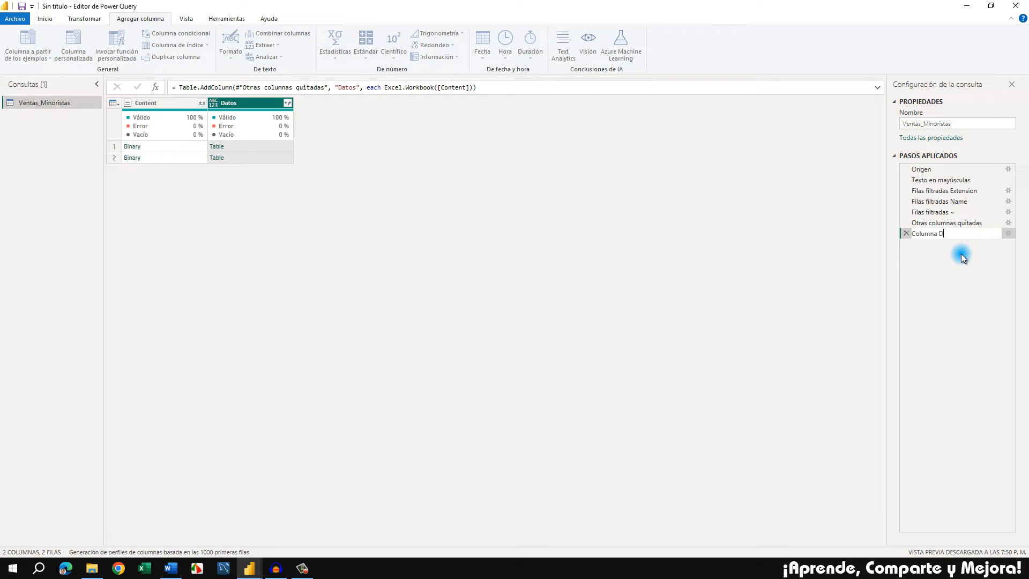
key(Return)
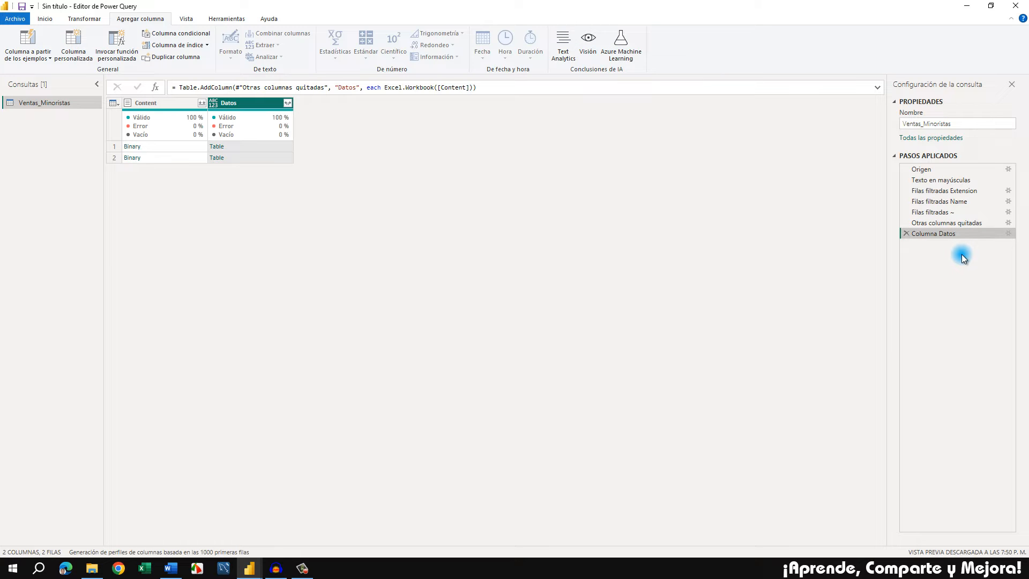
Expand the Datos column into Name, Data, Item, Kind and Hidden without using the original column name as prefix
click(288, 105)
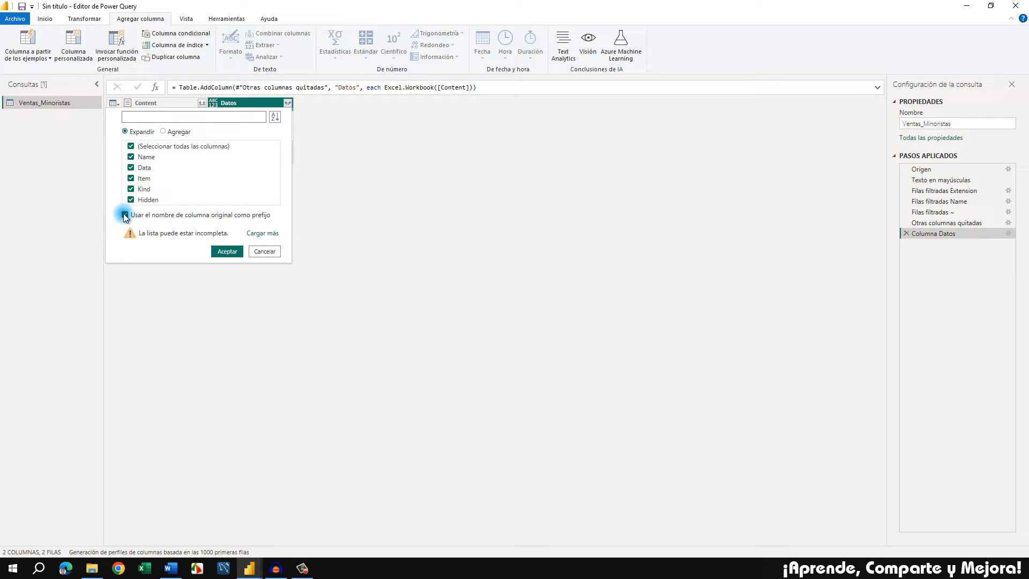
click(125, 215)
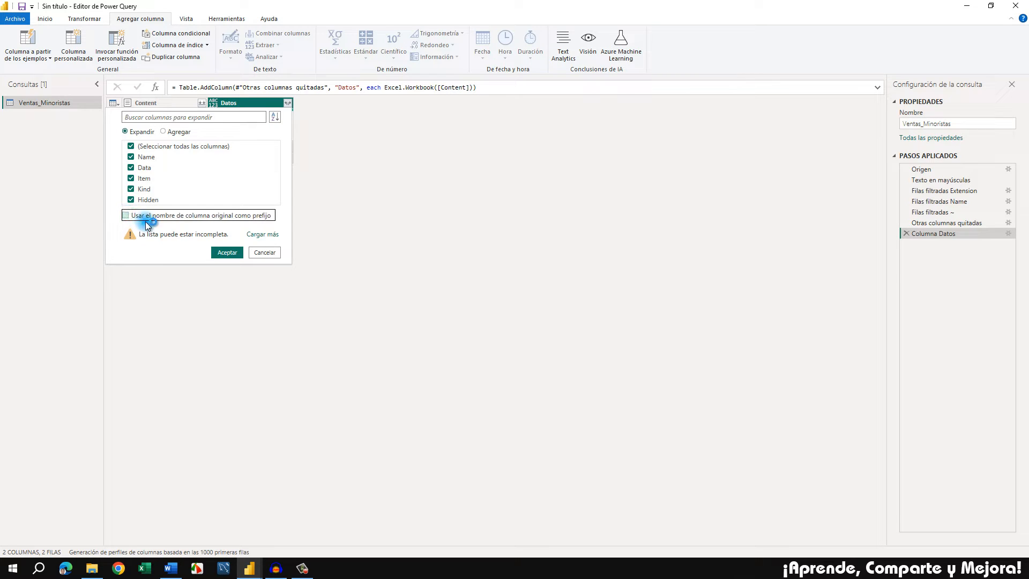
click(225, 252)
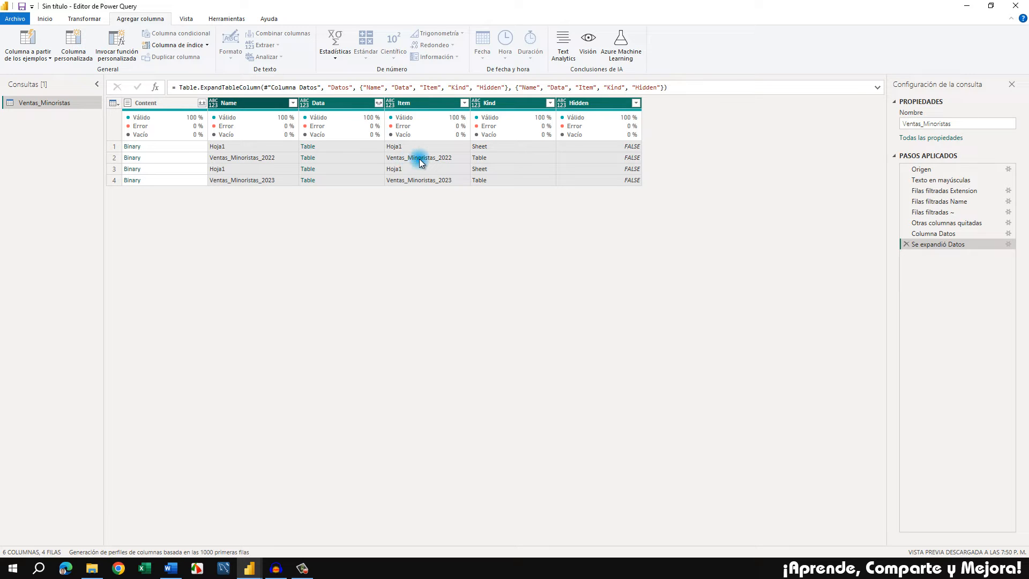
Filter the Kind column to keep only Table rows, and rename the resulting applied step as Filas filtradas Kind
click(519, 105)
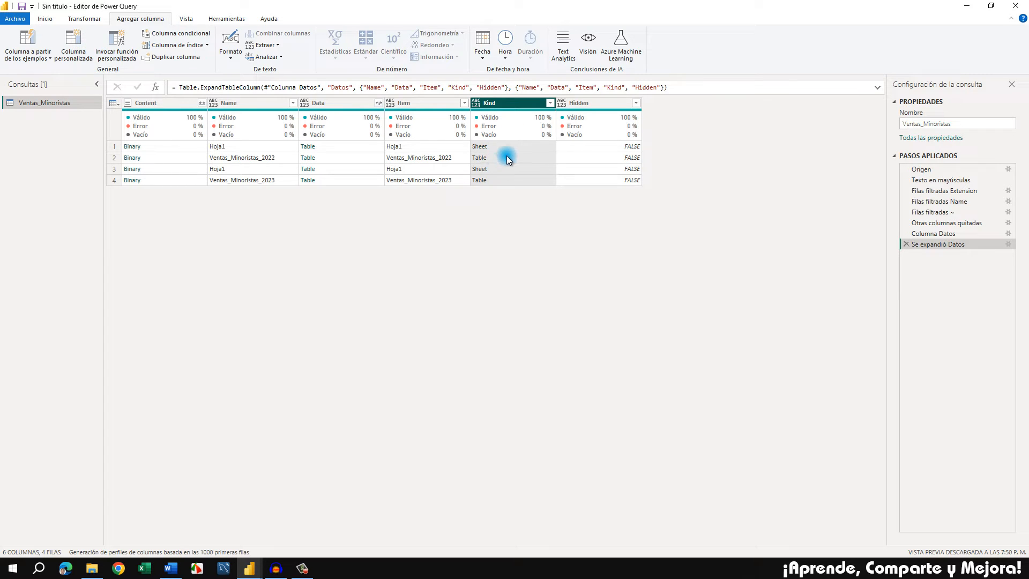
click(551, 103)
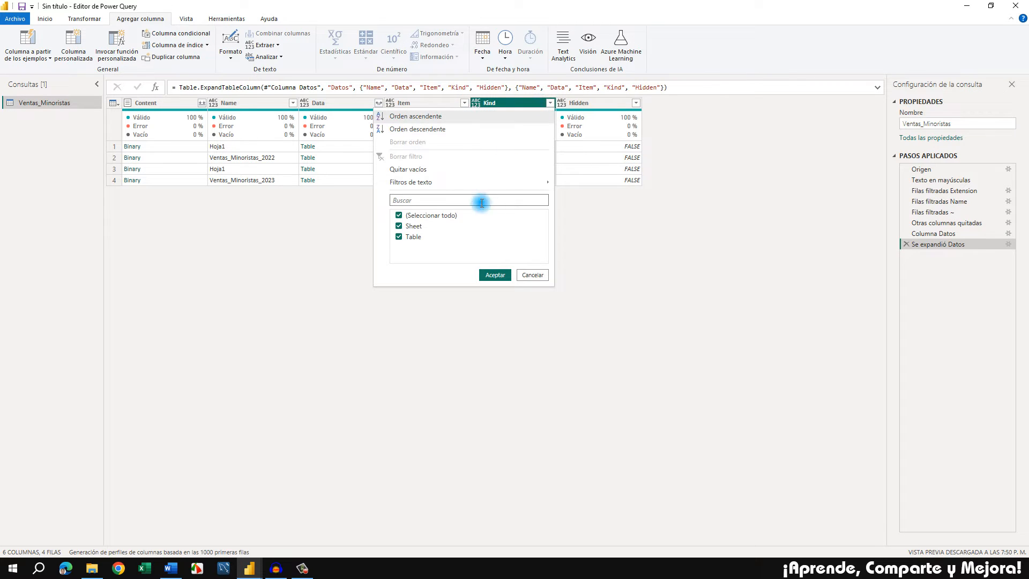
click(399, 226)
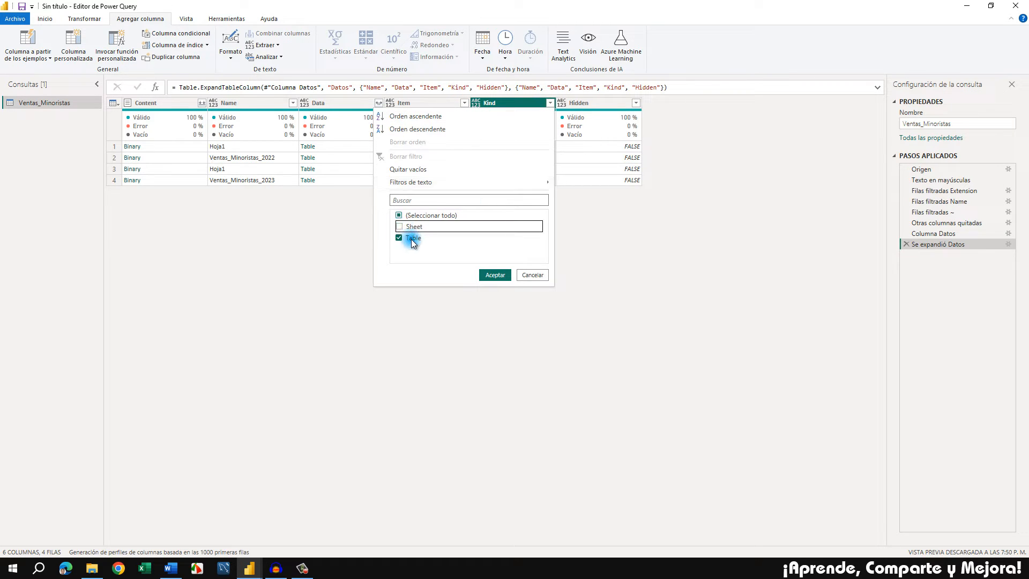
click(494, 275)
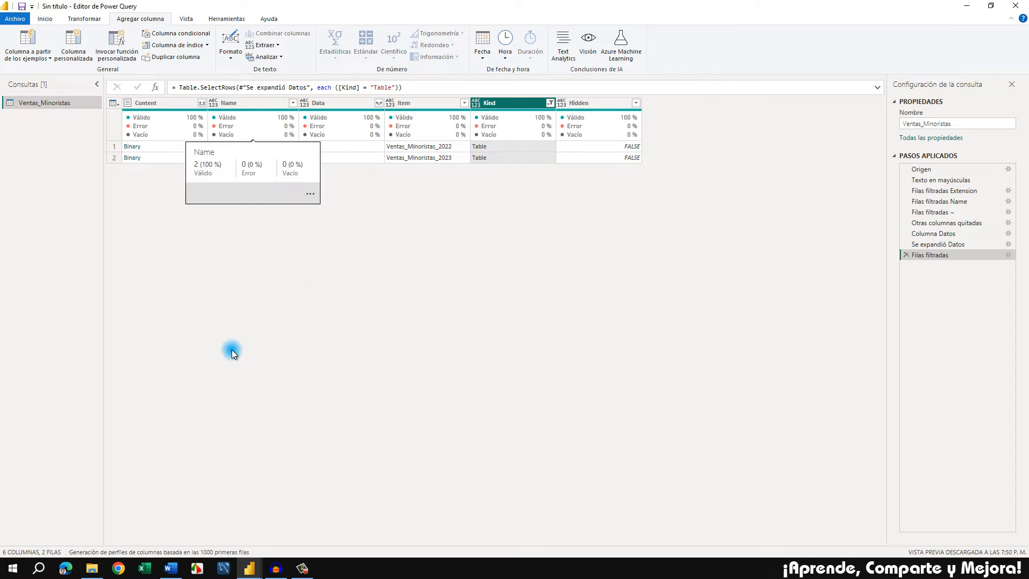
right_click(952, 255)
click(970, 278)
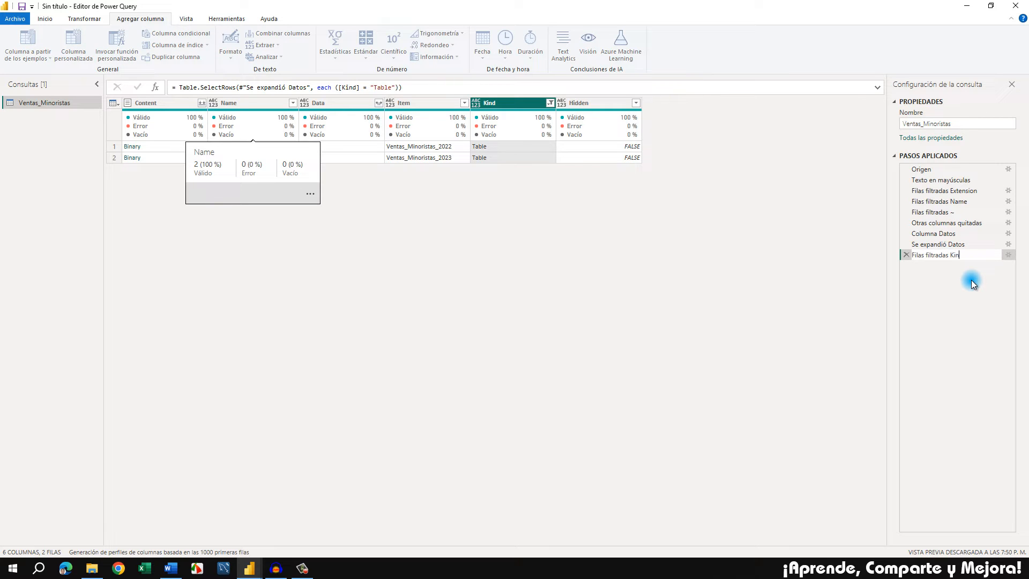
key(Return)
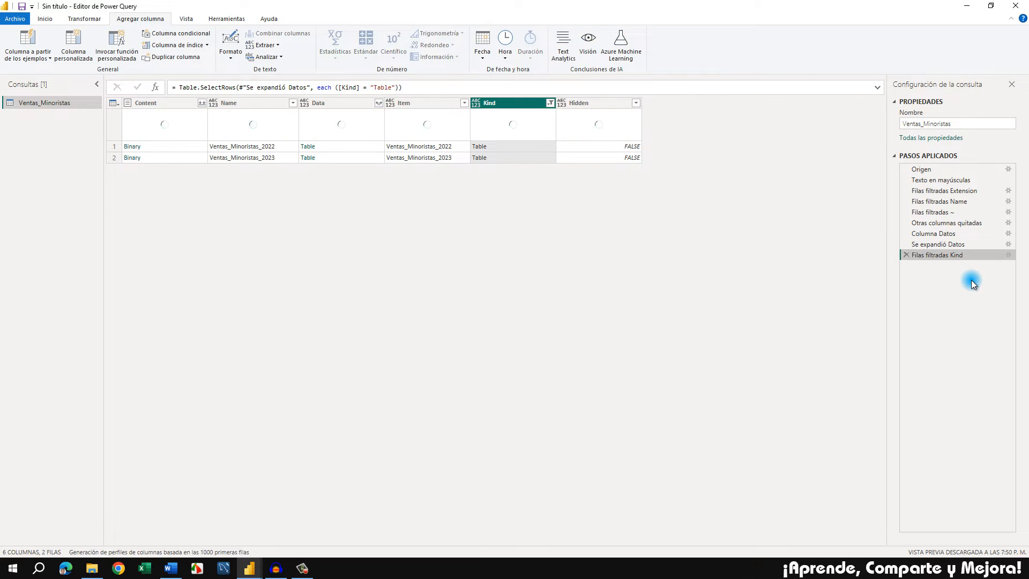
Preview the Ventas_Minoristas_2022 table in the Data column, and remove all columns except Data
click(250, 104)
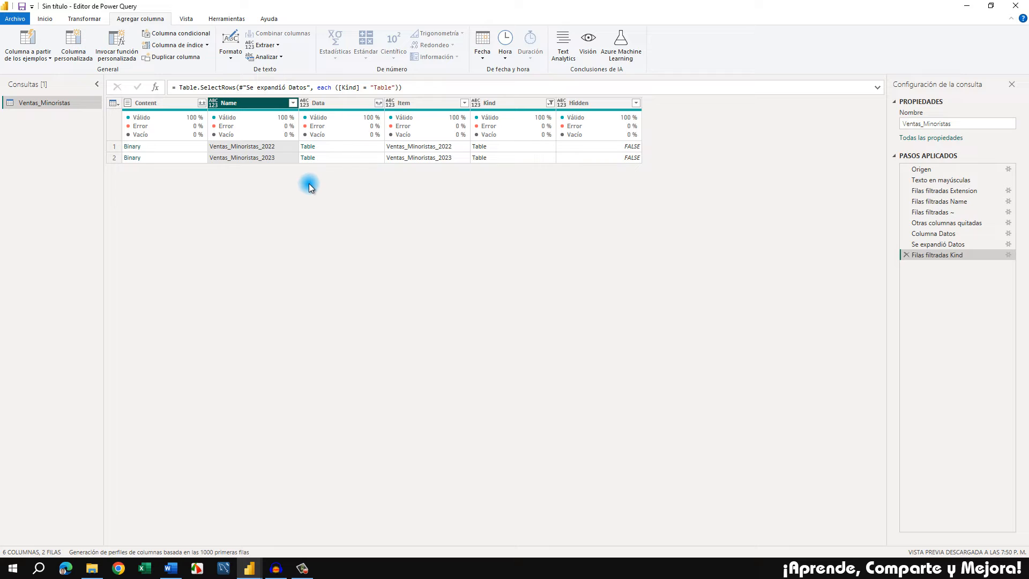
click(331, 102)
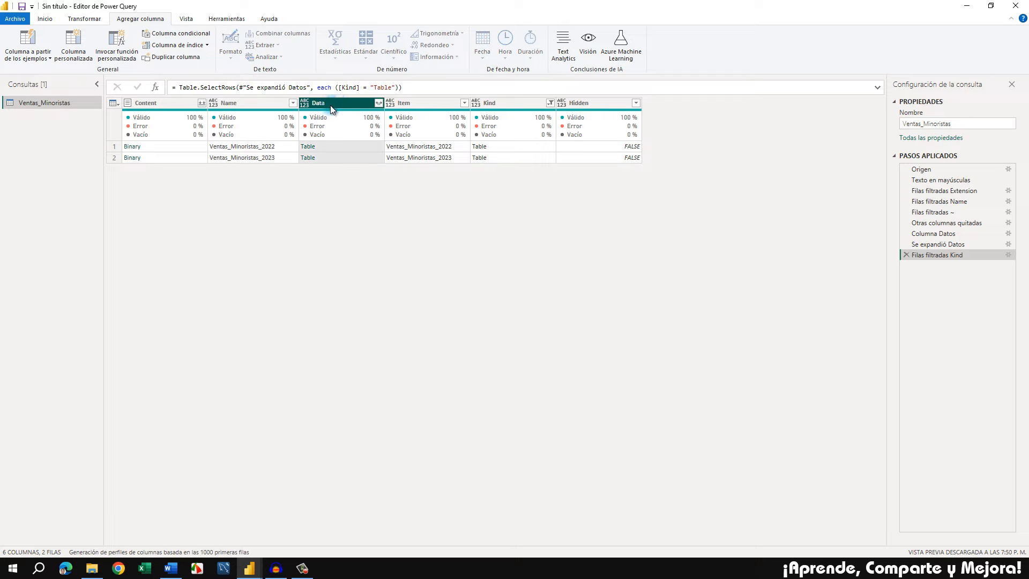
click(336, 147)
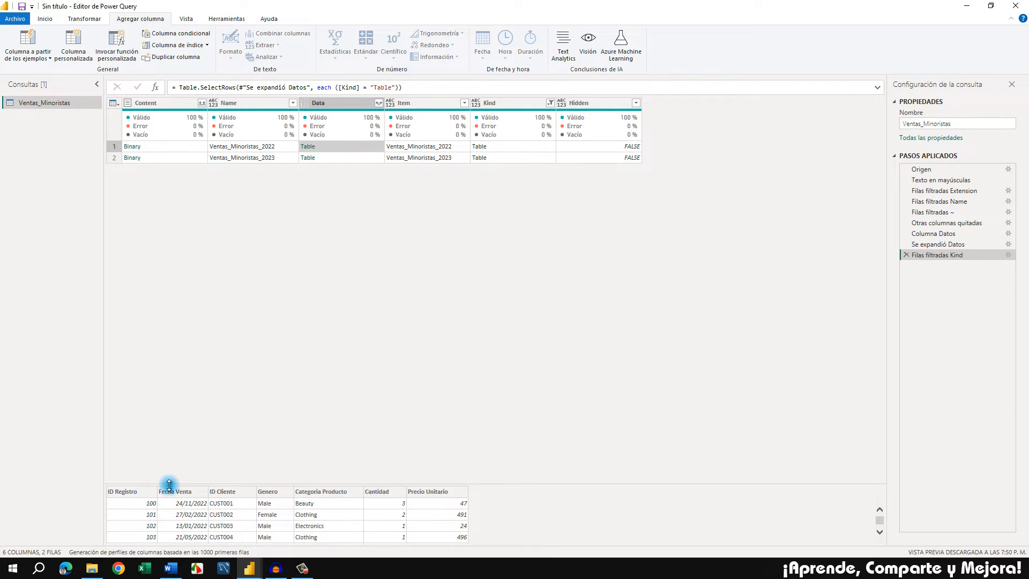
drag(225, 438, 229, 403)
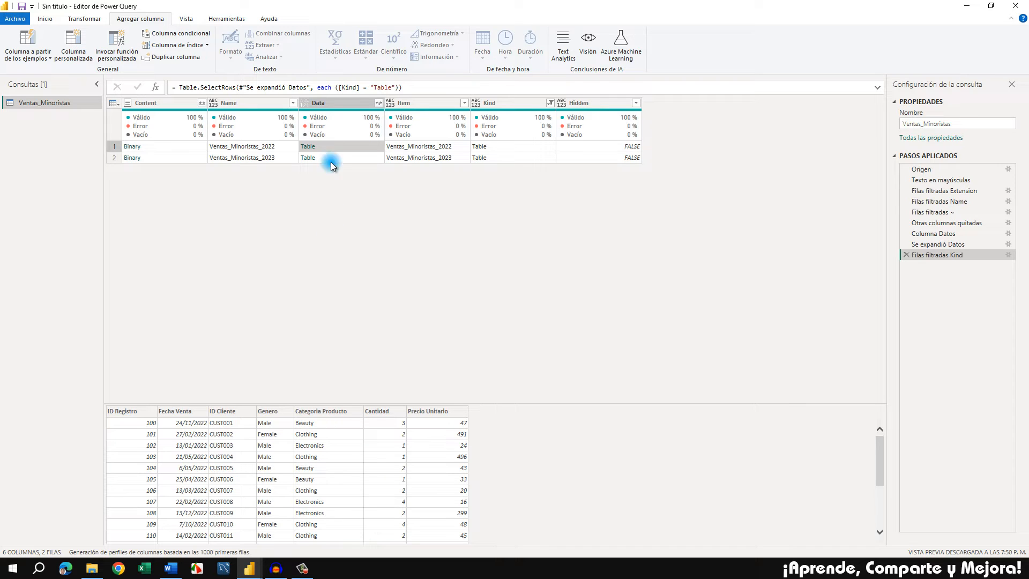
click(343, 107)
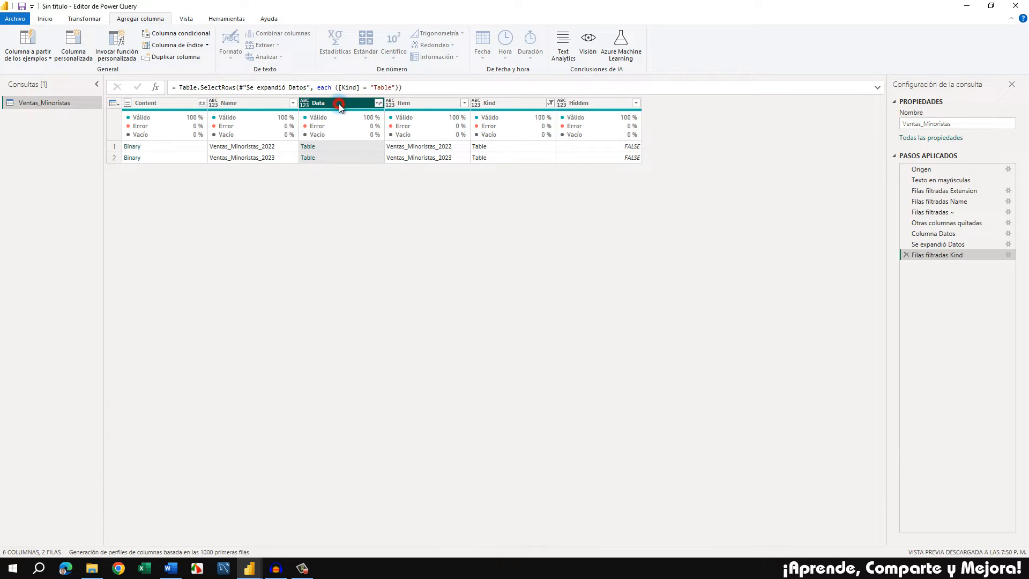
right_click(338, 104)
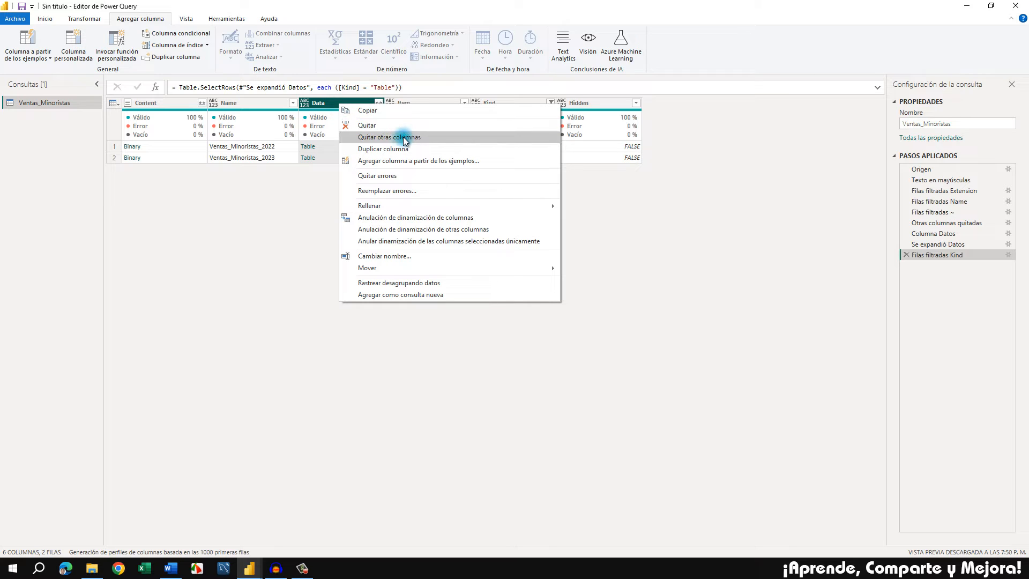
click(414, 139)
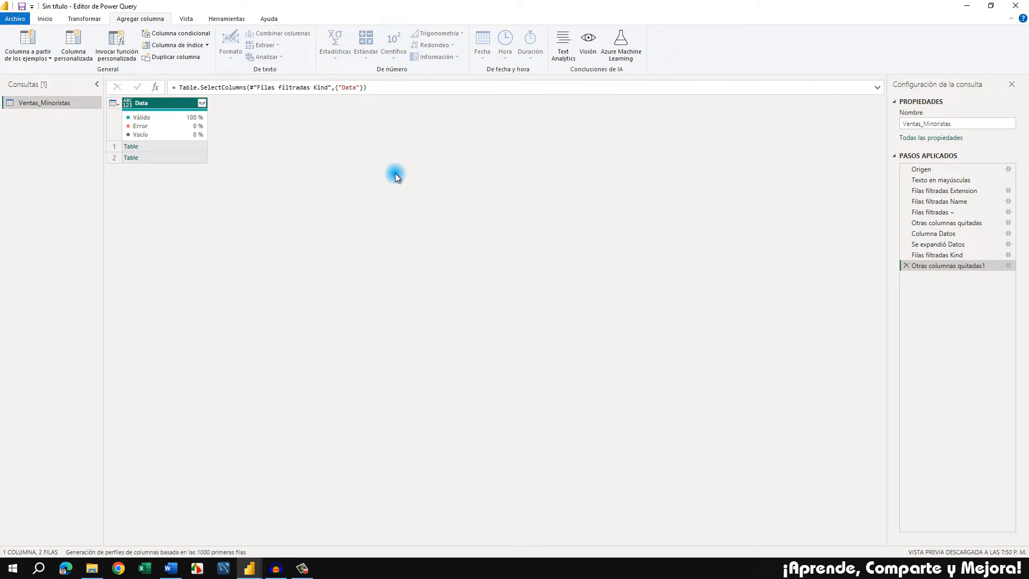
Expand all seven fields of the Data column without the original column name as prefix, and look through the Fecha Venta date values
click(202, 103)
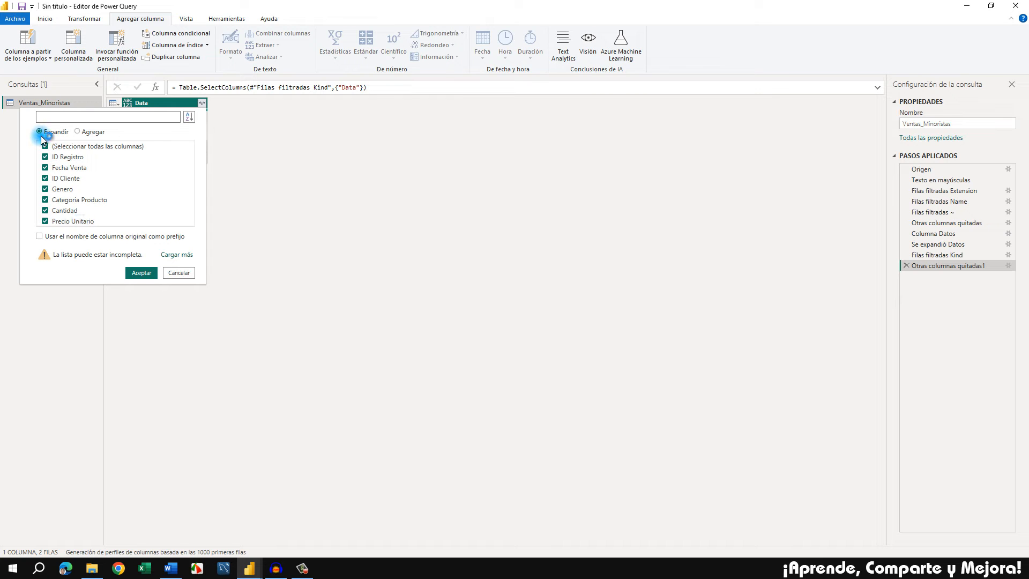
click(141, 272)
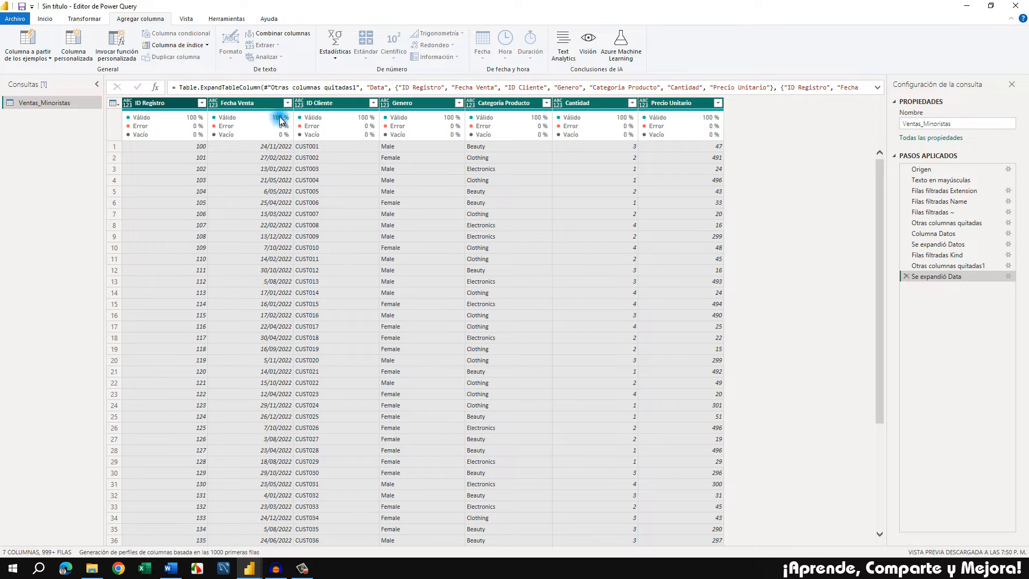
click(257, 106)
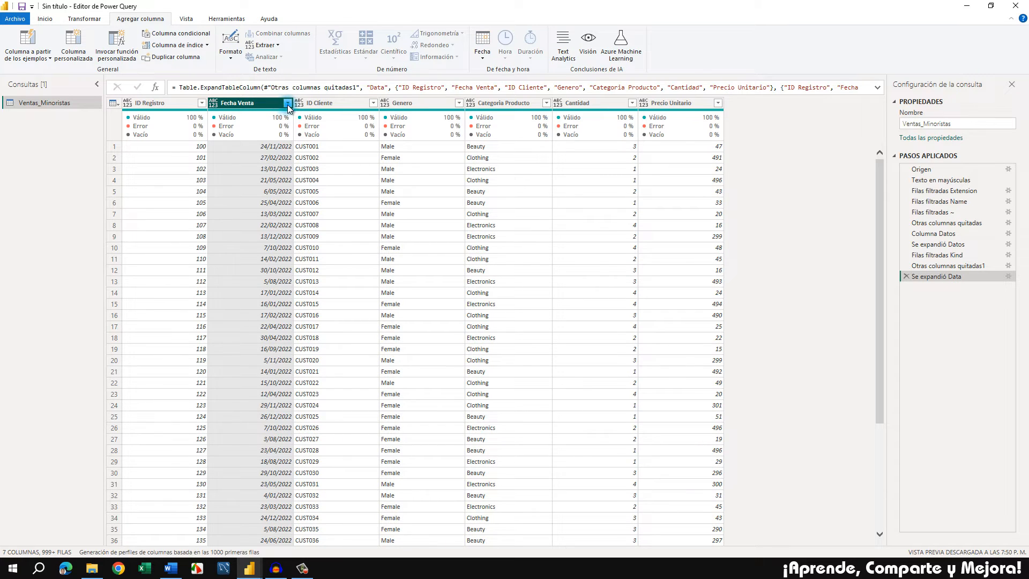
click(287, 103)
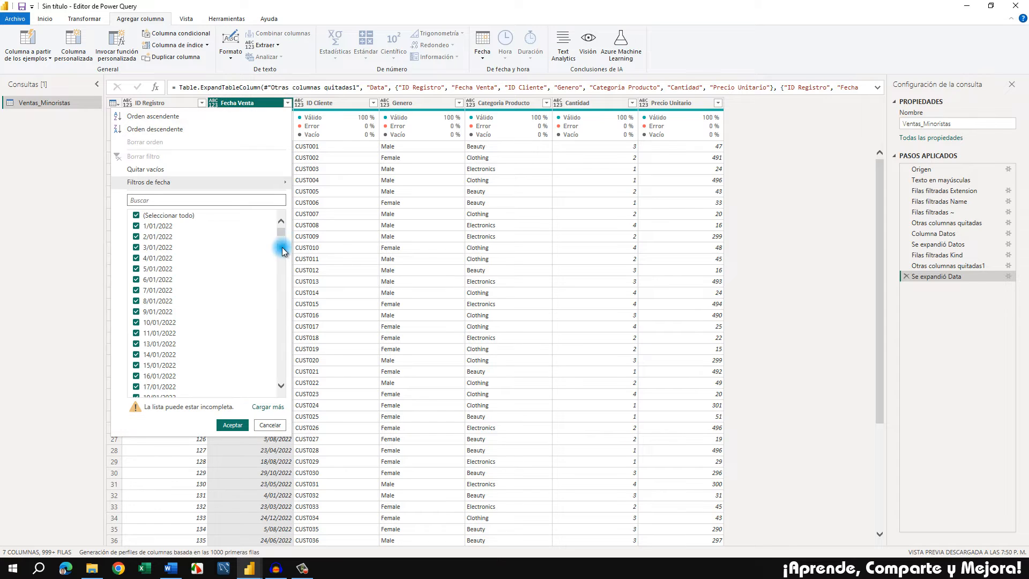
scroll(281, 268, down, 1)
drag(283, 272, 218, 384)
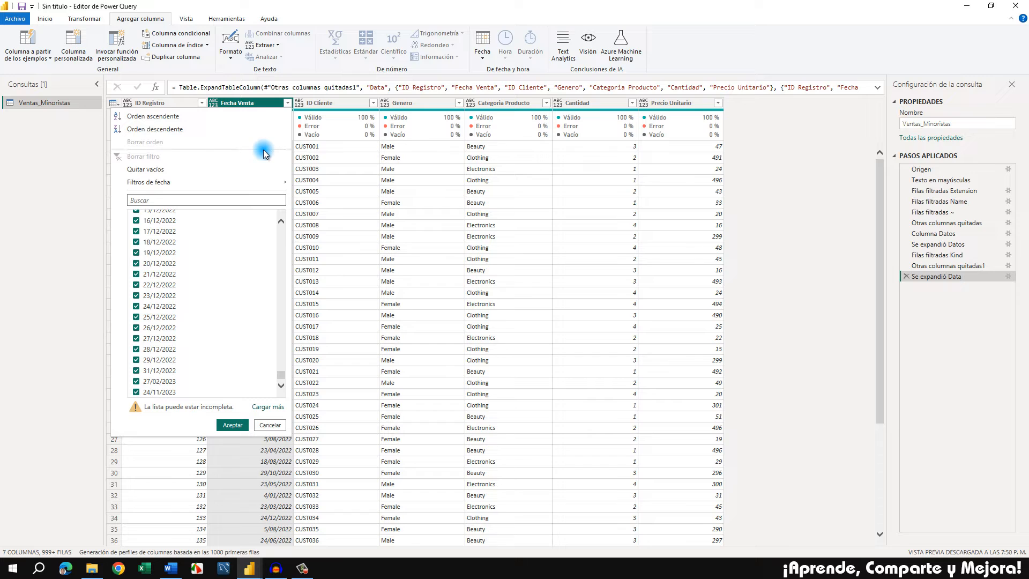
click(263, 104)
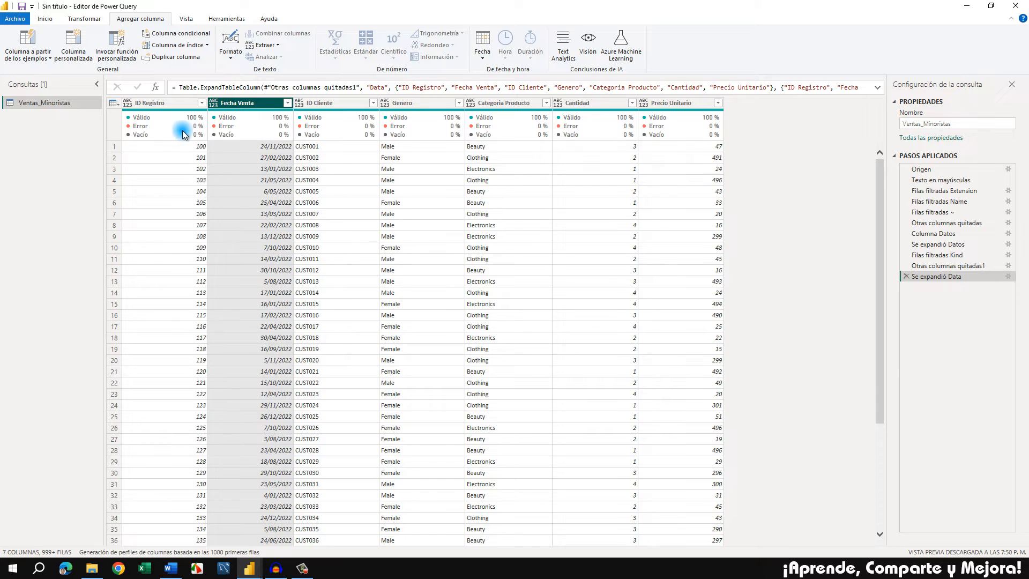
Switch the column quality display off and back on, check the quality figures, and enable column distribution
mouse_move(156, 135)
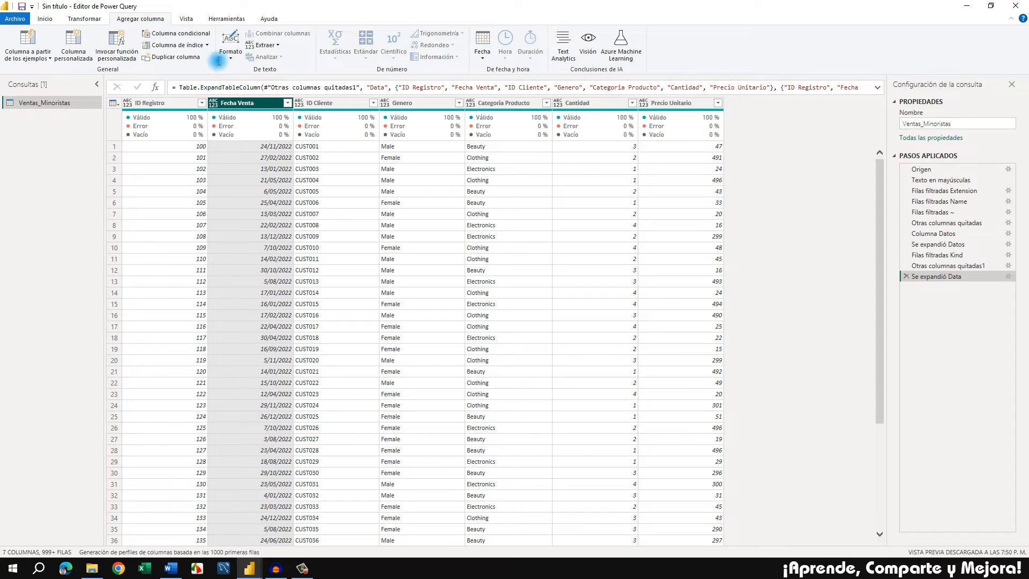
click(186, 19)
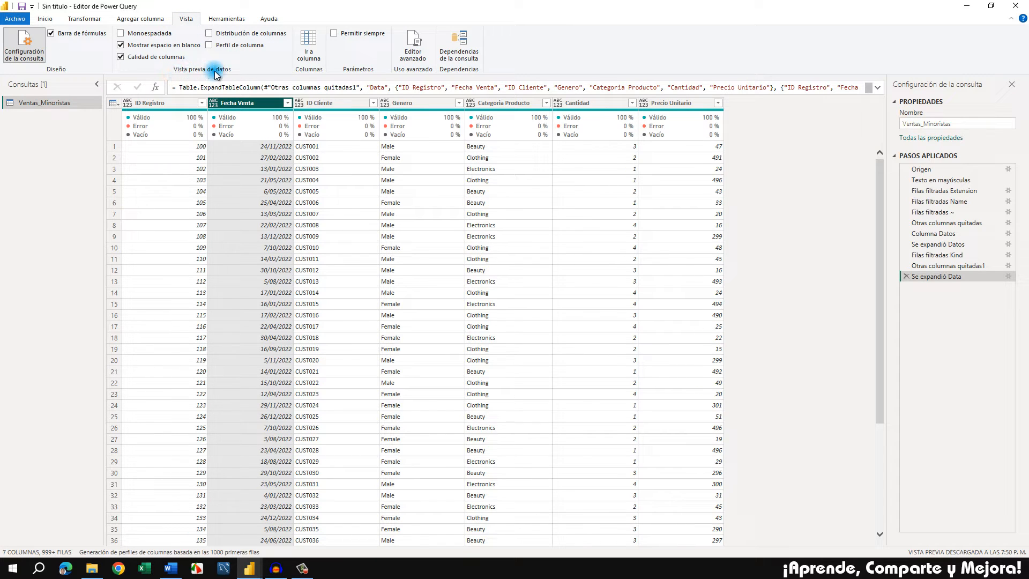
click(121, 57)
click(122, 59)
mouse_move(281, 137)
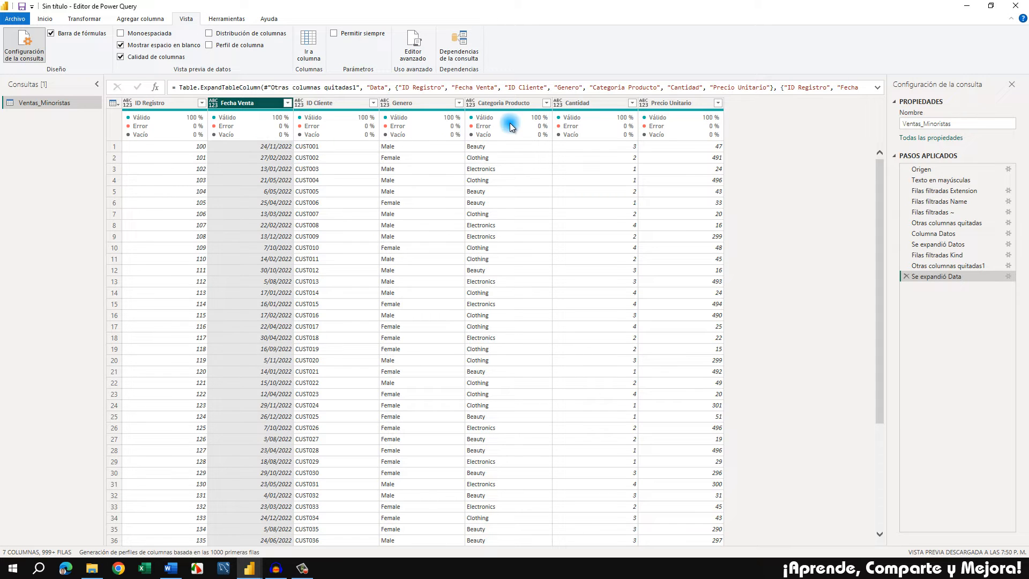
mouse_move(517, 123)
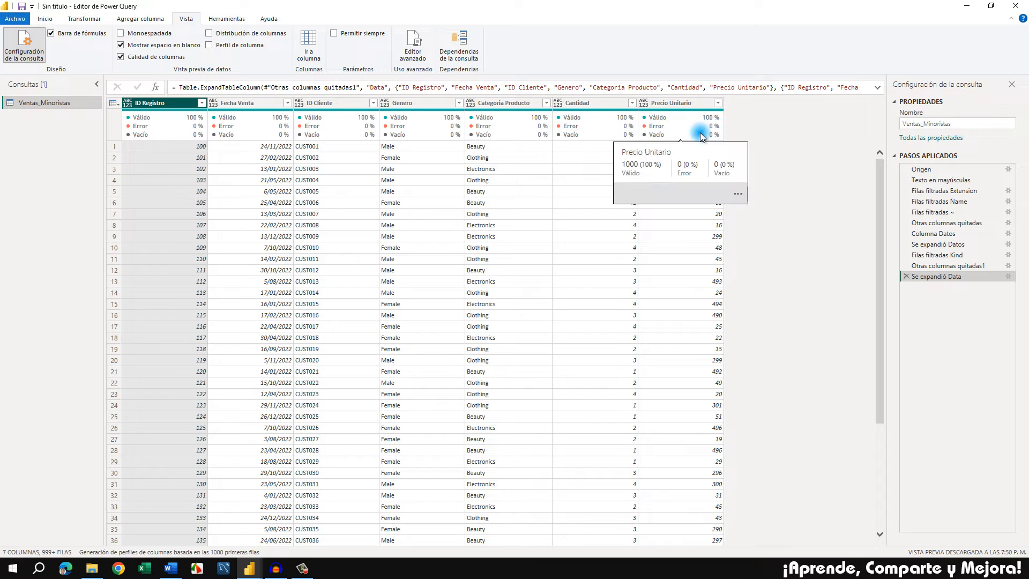
click(209, 34)
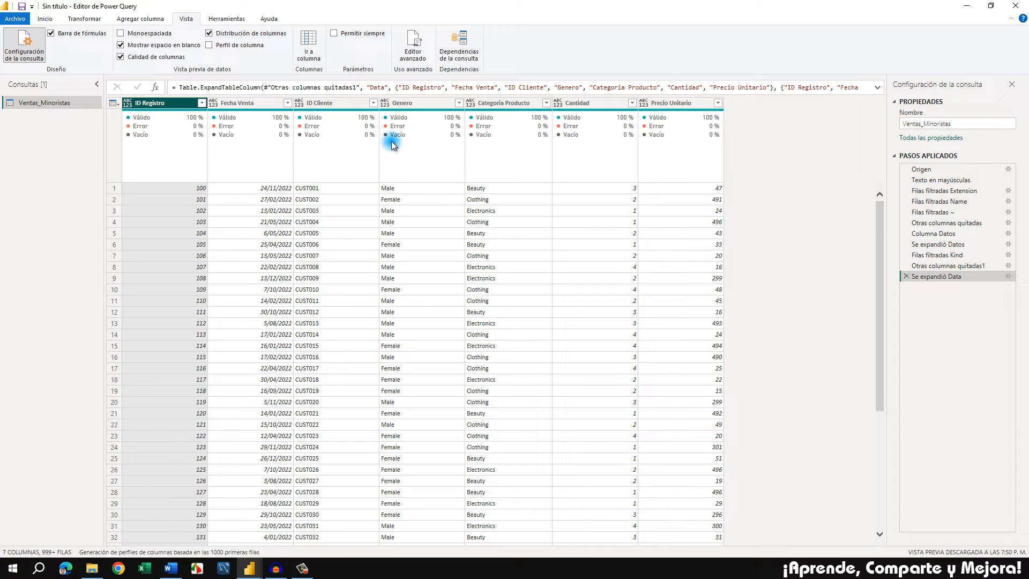
Automatically detect the data types of all columns from ID Registro to Precio Unitario
shift+click(698, 103)
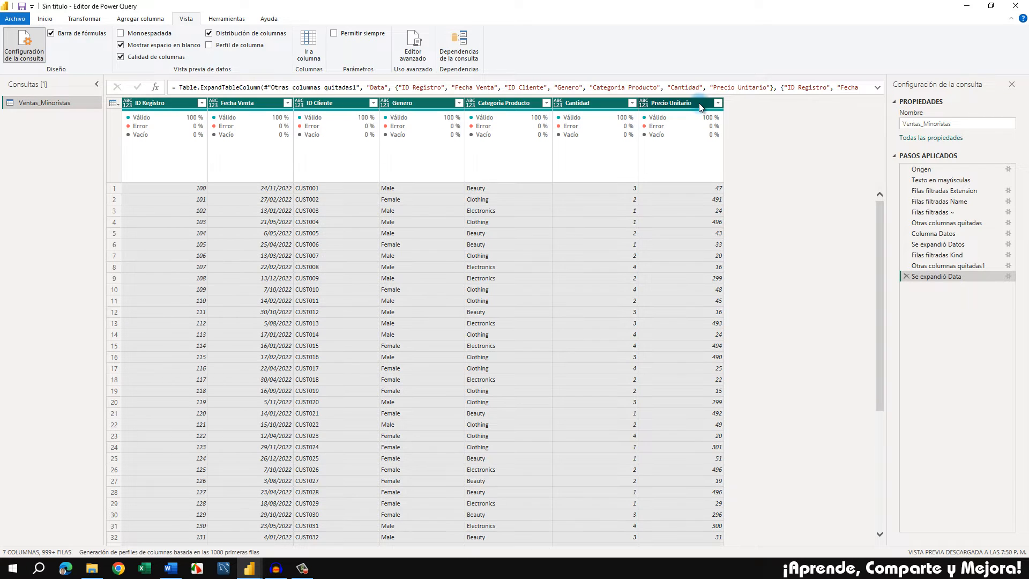
click(92, 21)
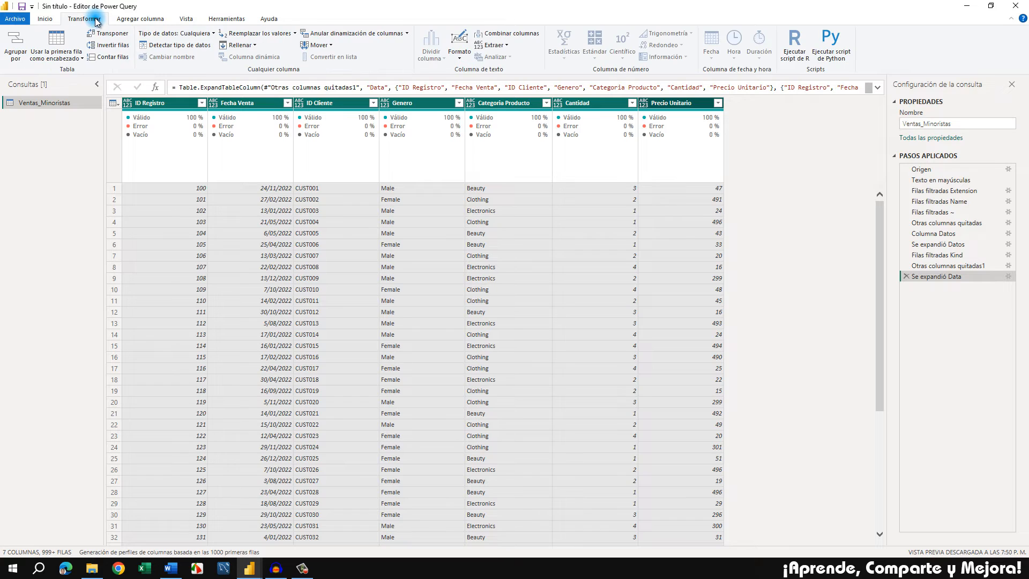
click(182, 47)
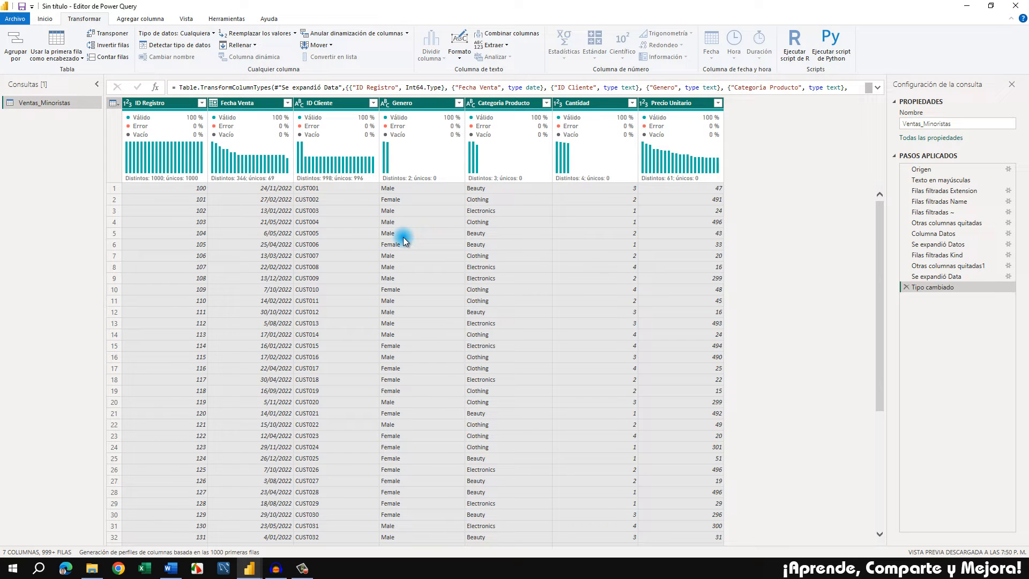
Change the ID Registro column's data type to Texto, replacing the existing type conversion
click(169, 102)
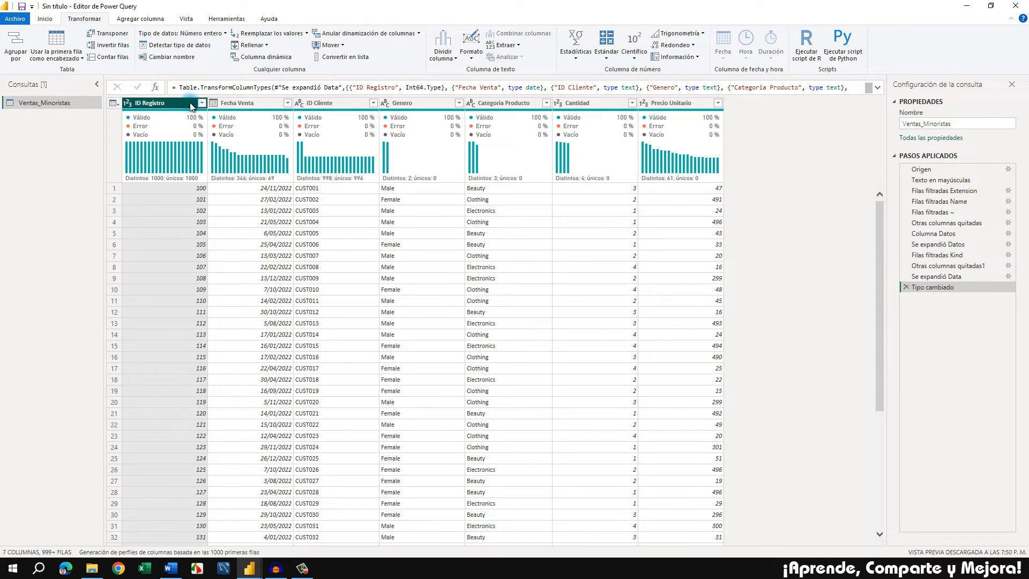
click(129, 106)
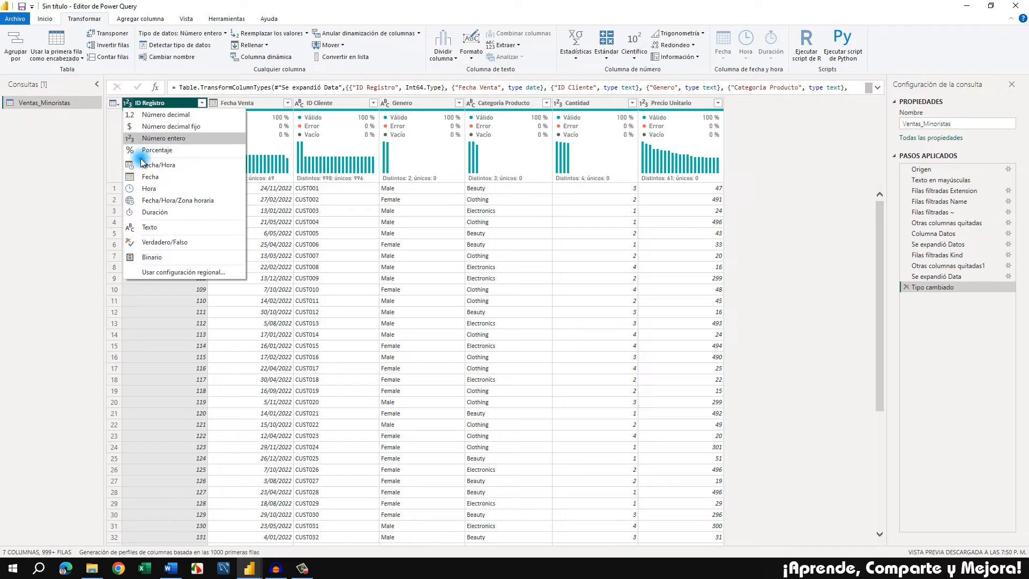
click(150, 228)
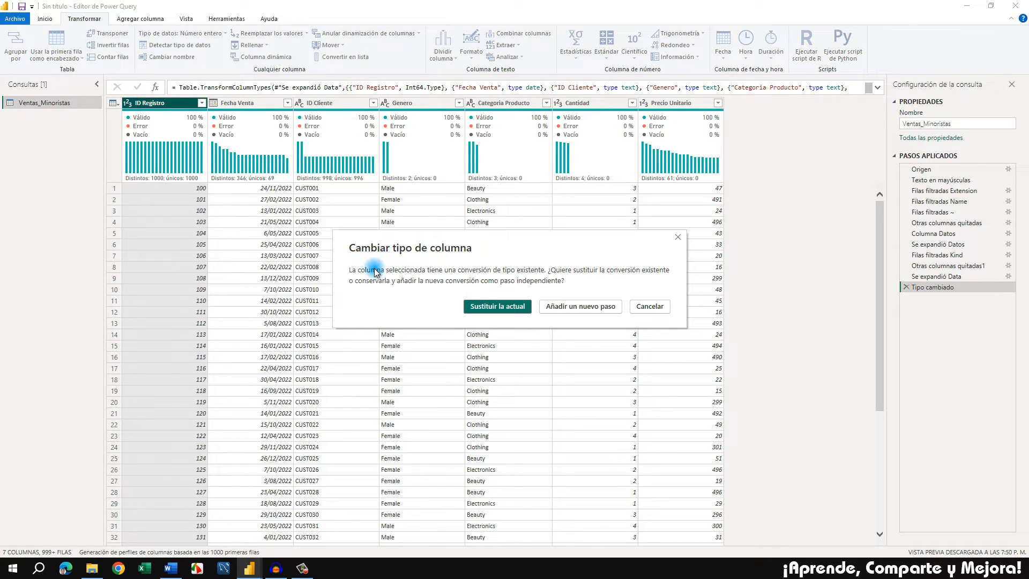
click(476, 304)
click(506, 307)
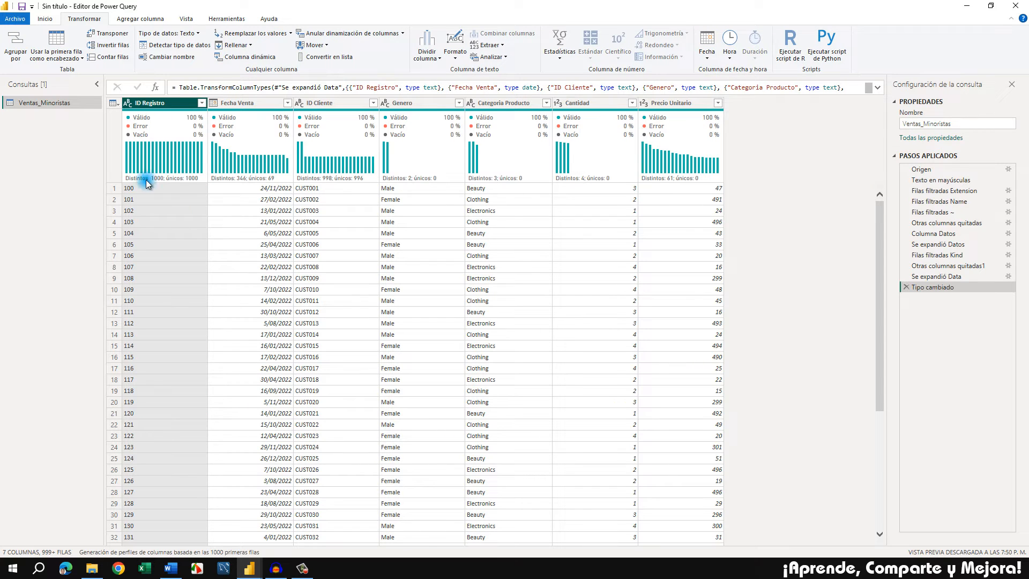
Review the data types and distributions of the ID Registro, Fecha Venta and ID Cliente columns
click(128, 104)
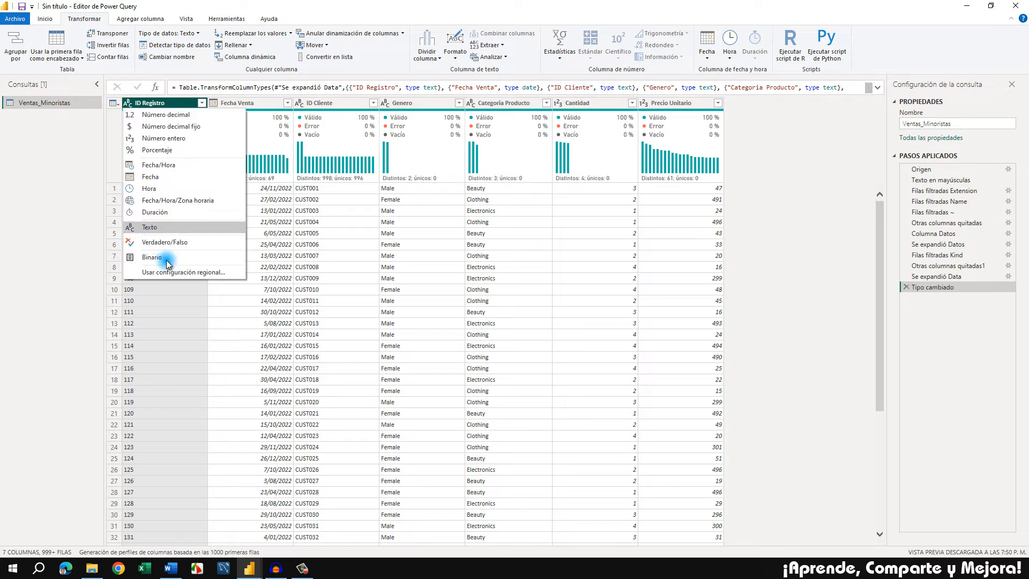
click(77, 158)
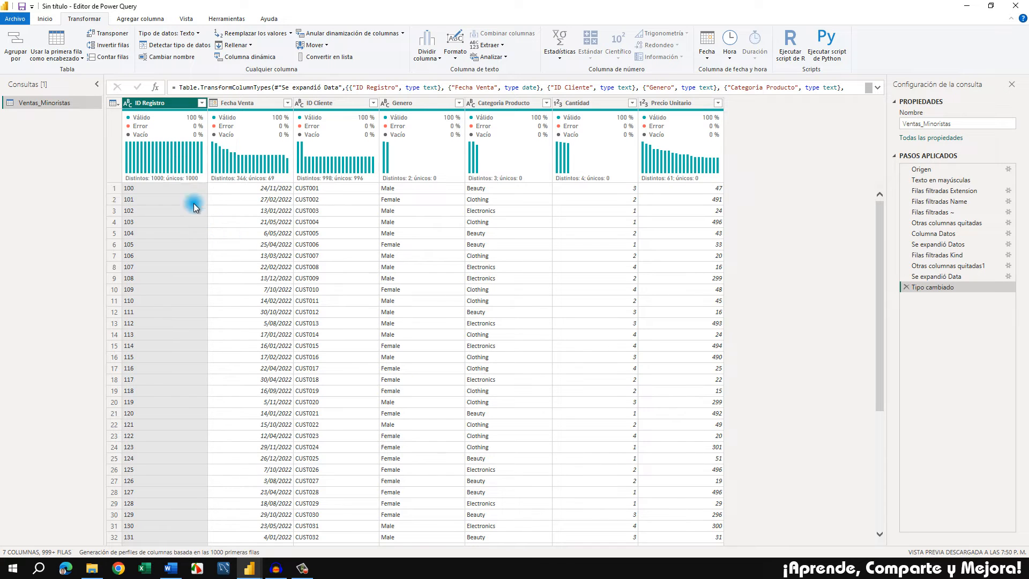
mouse_move(194, 157)
click(267, 106)
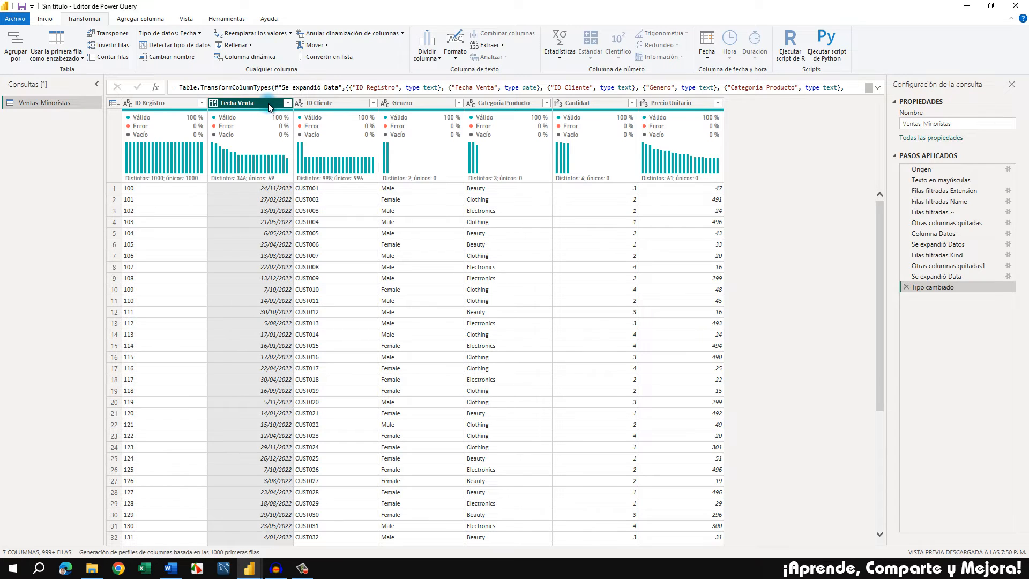
click(340, 104)
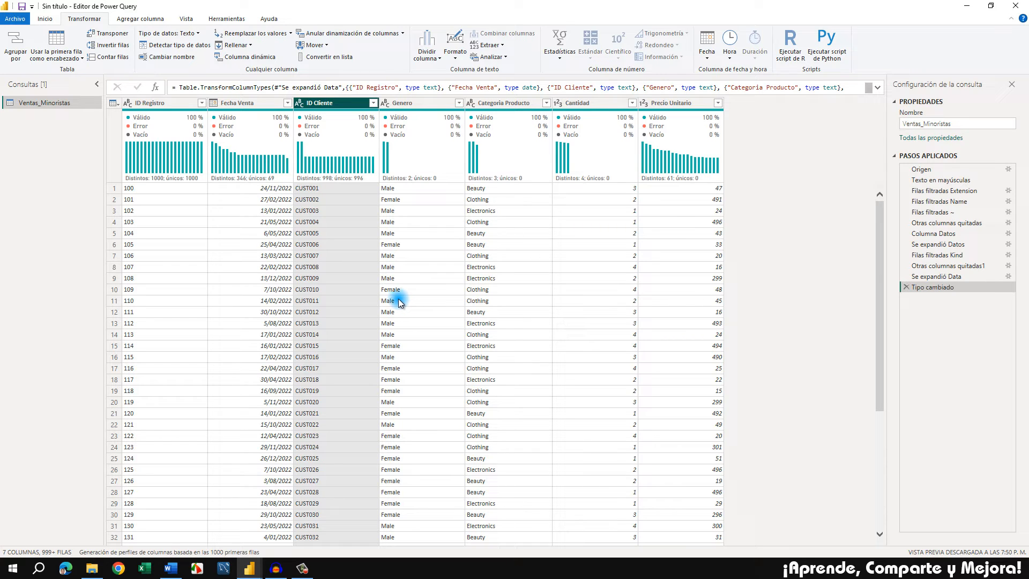
Create a query group named Ventas described as "Contiene las ventas anuales de los minoristas" and move the Ventas_Minoristas query into it
right_click(49, 160)
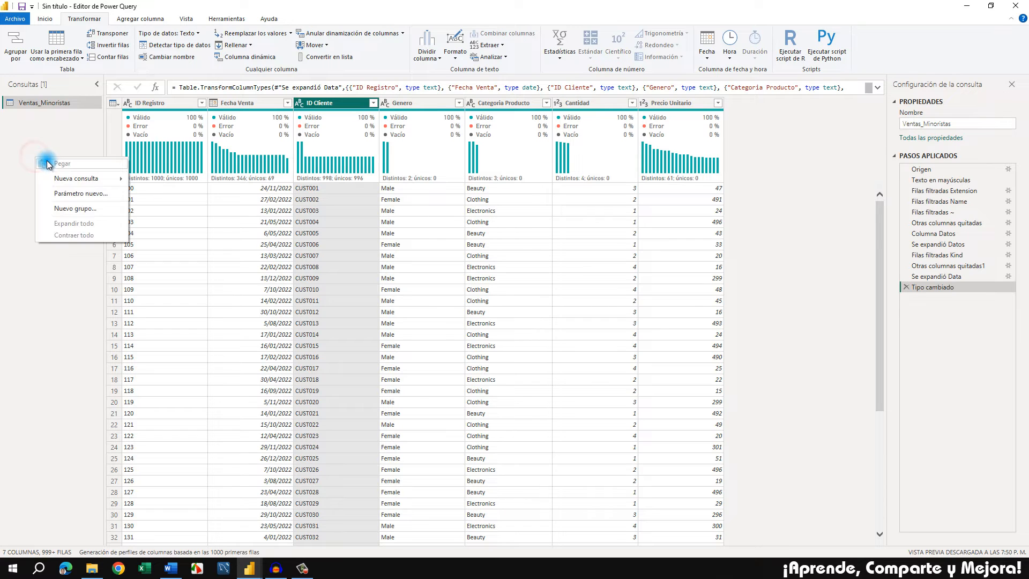
click(97, 209)
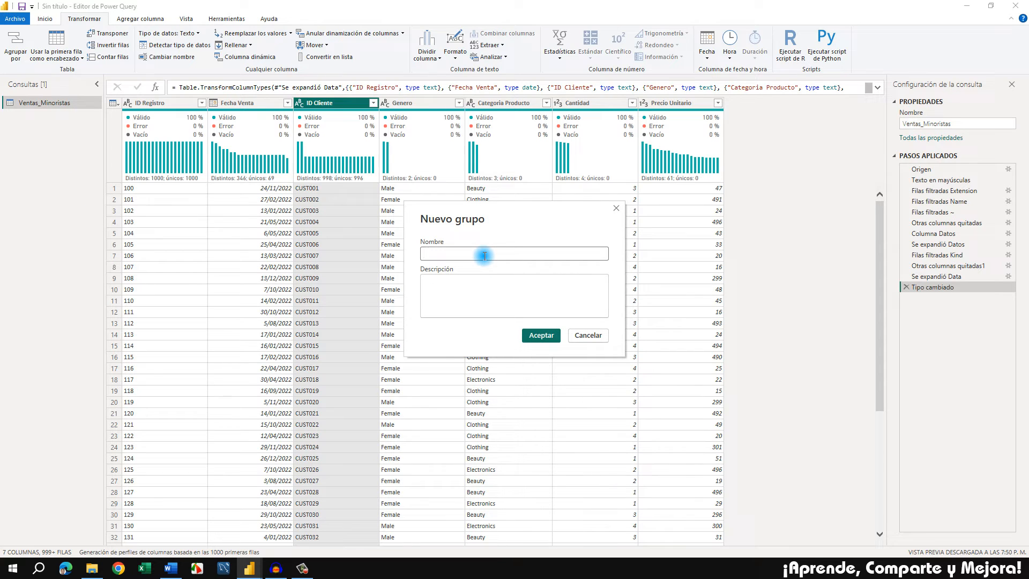
text(Ventas)
key(Tab)
text(C)
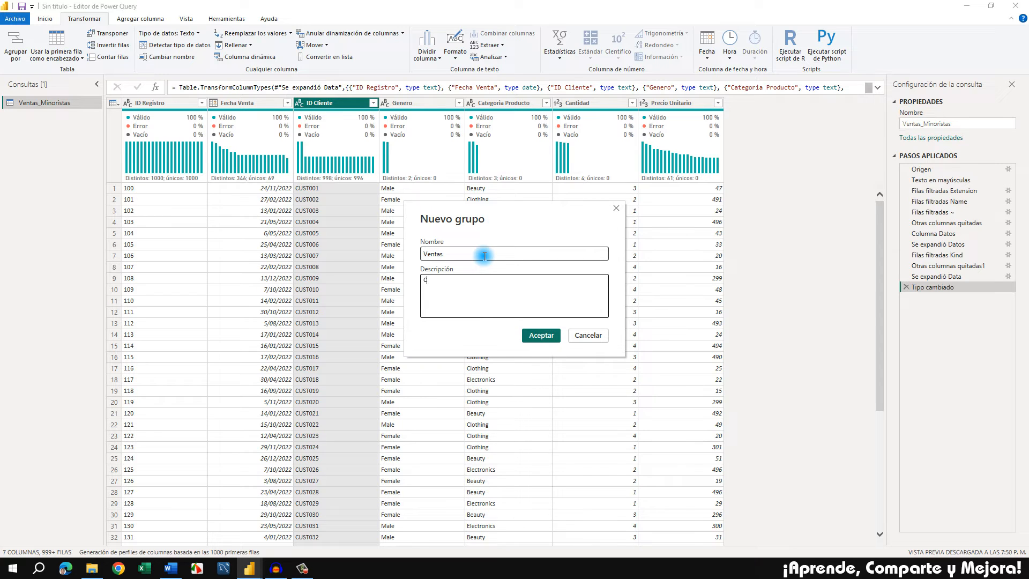
text(ontiene las ventas anuales de los minoristas)
click(528, 334)
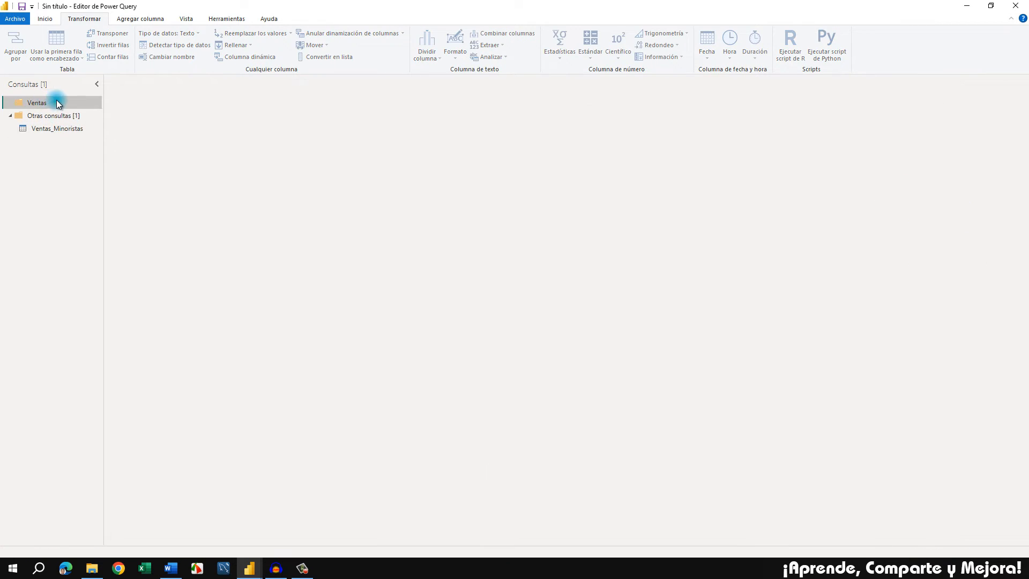
drag(52, 131, 62, 103)
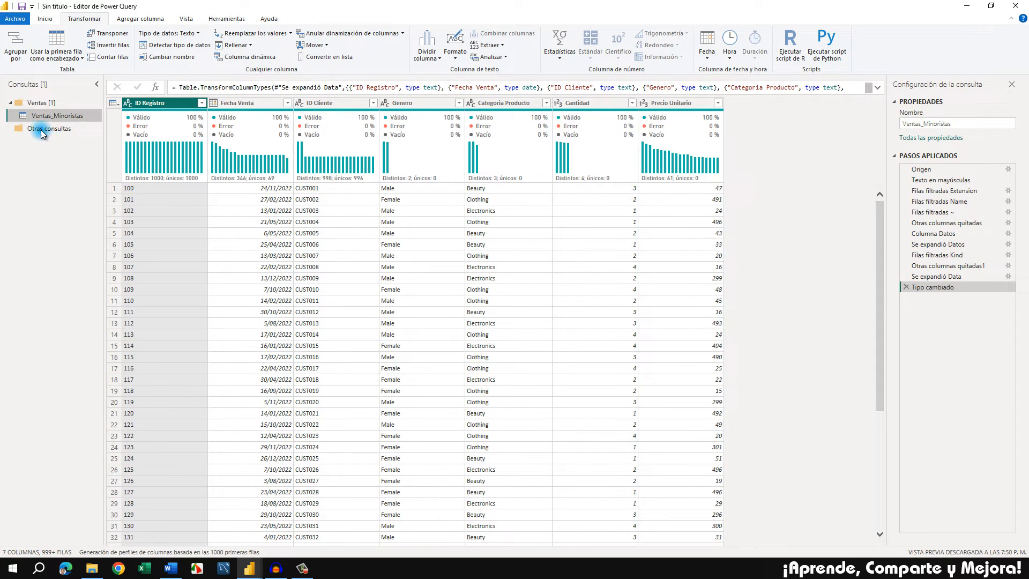
mouse_move(51, 105)
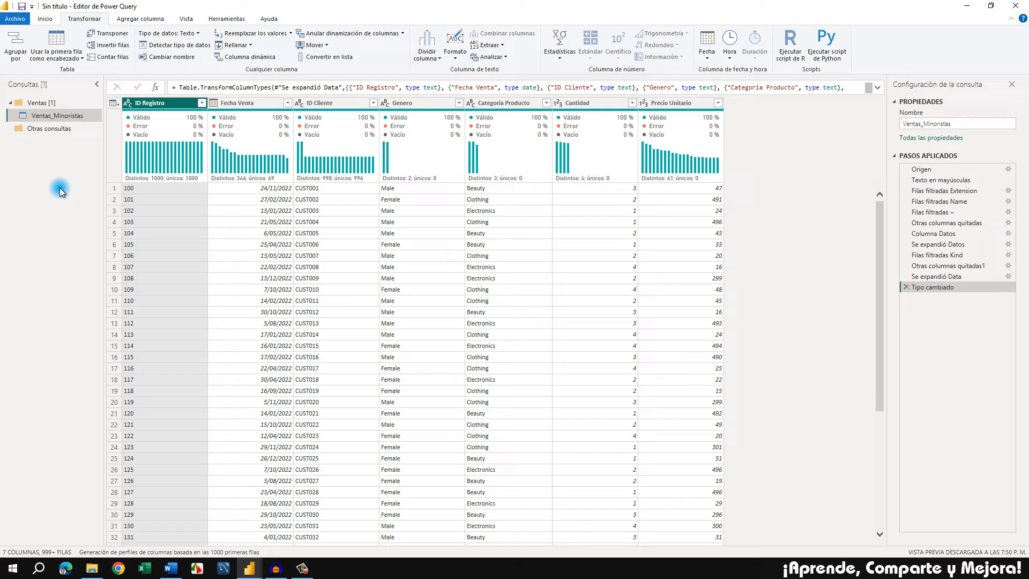
Switch to the PROYECTO BI.docx document in Word, copy the Clientes.xlsx file path under Fuentes de datos, and return to Power Query
click(171, 568)
click(572, 304)
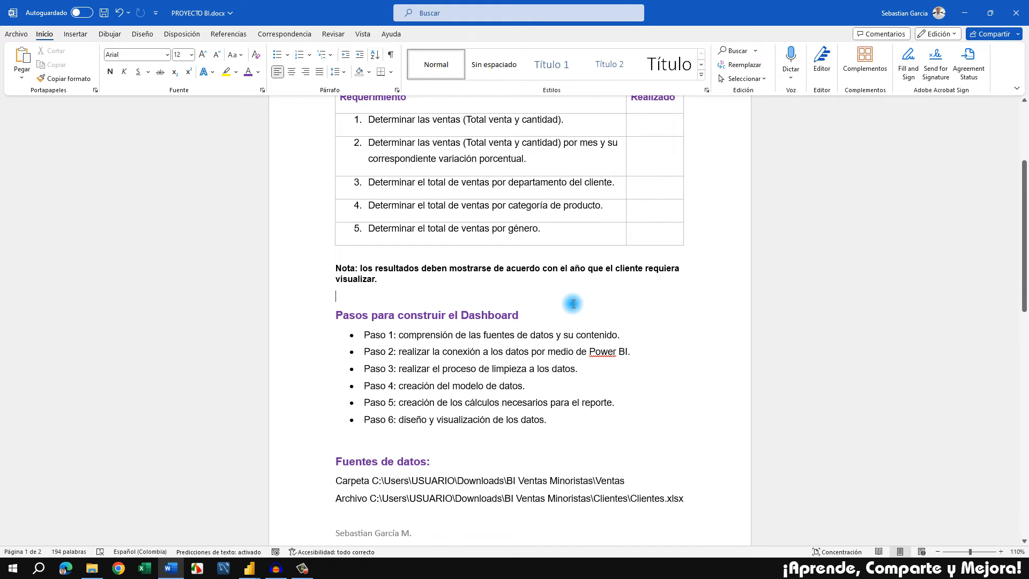
scroll(573, 303, down, 1)
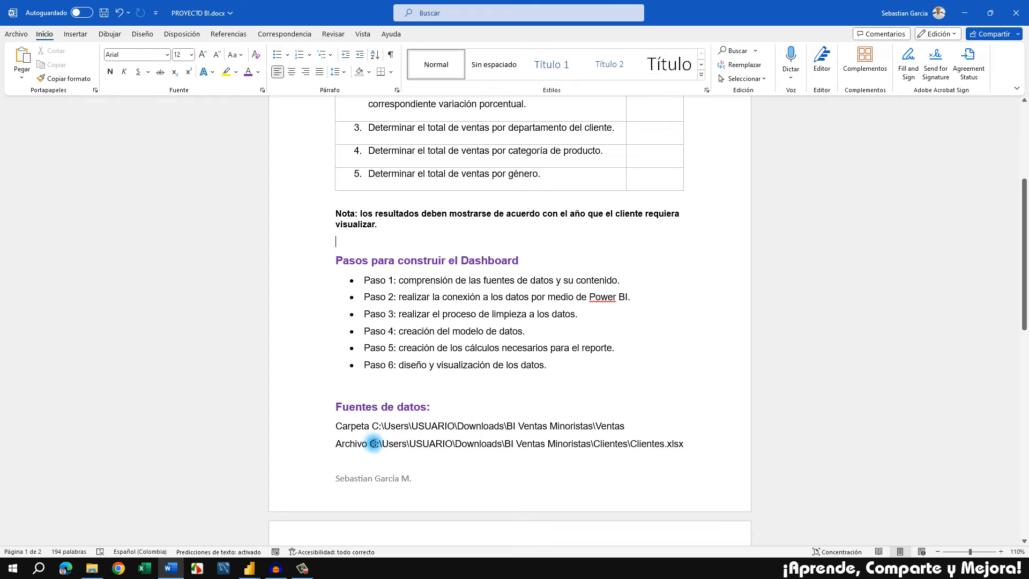
mouse_move(370, 443)
mouse_down()
mouse_move(684, 444)
mouse_move(375, 429)
mouse_move(372, 442)
mouse_up()
key(ctrl+c)
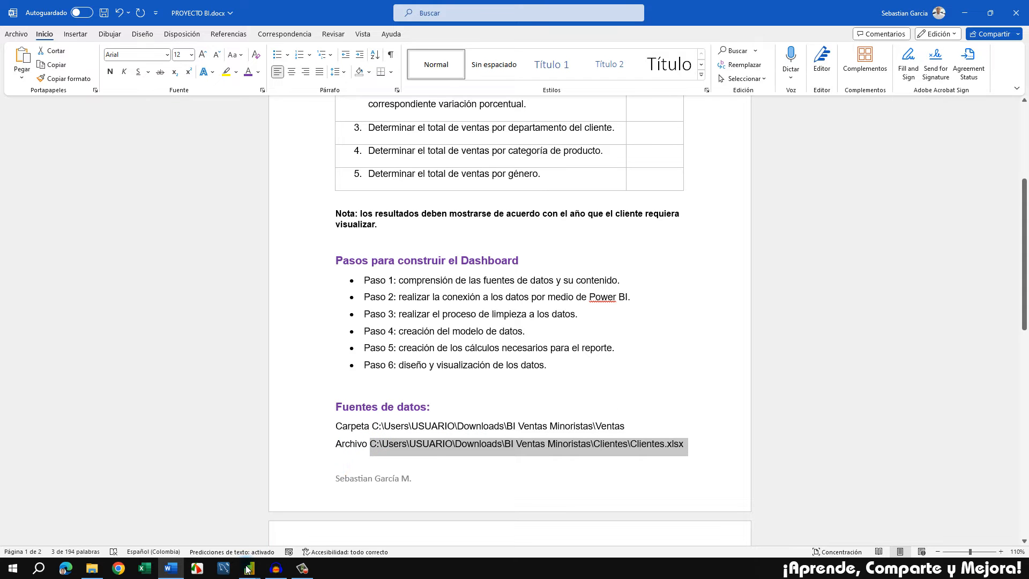
click(248, 568)
click(274, 528)
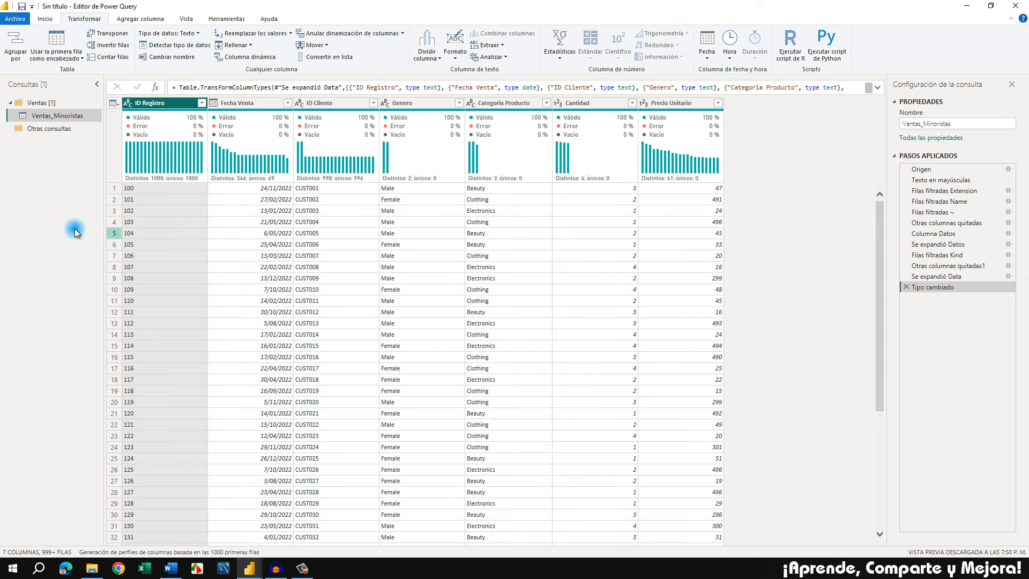
Start a new Excel workbook query and open Clientes.xlsx from C:\Users\USUARIO\Downloads\BI Ventas Minoristas\Clientes
right_click(41, 159)
mouse_move(79, 178)
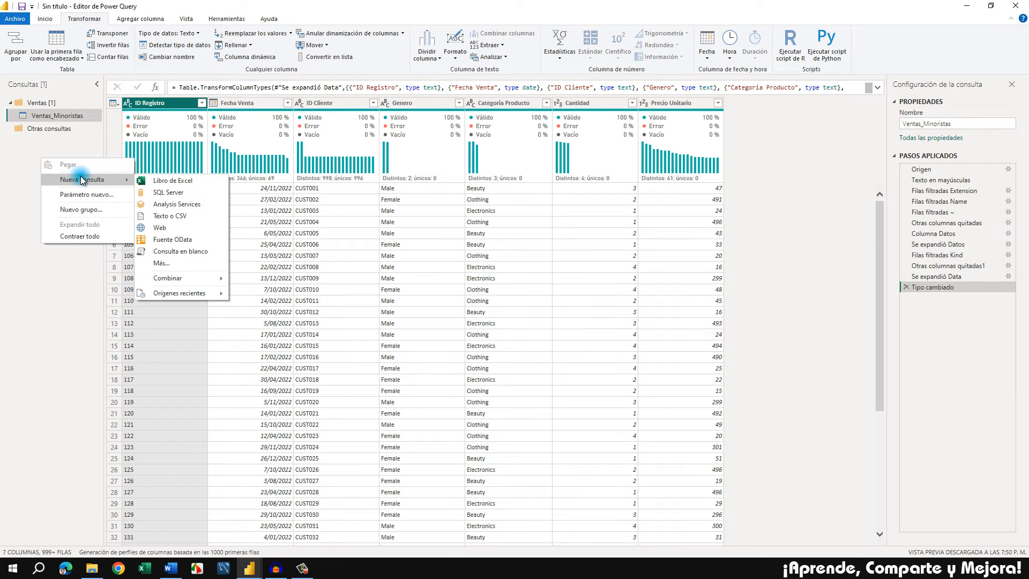
click(192, 180)
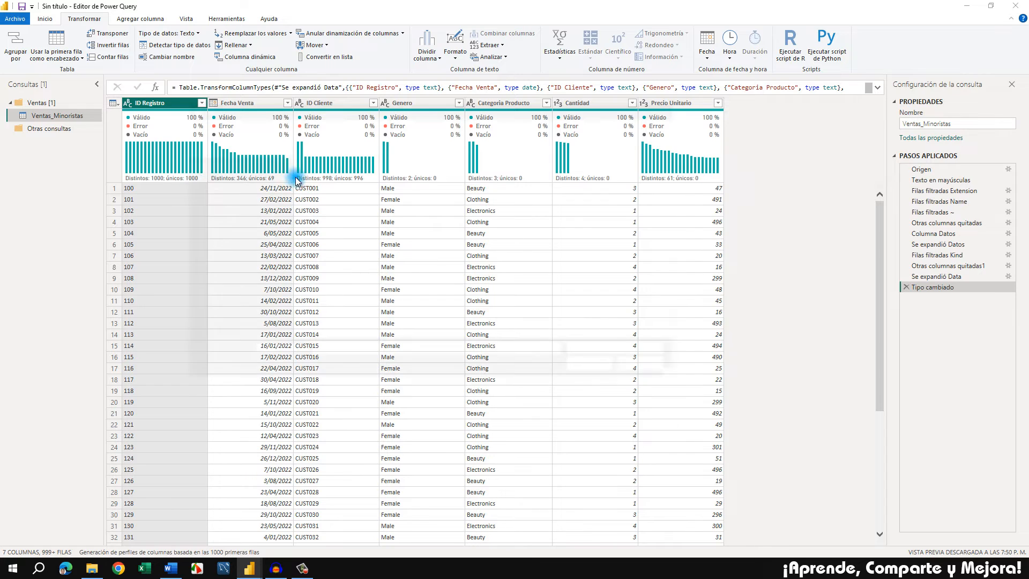
click(483, 127)
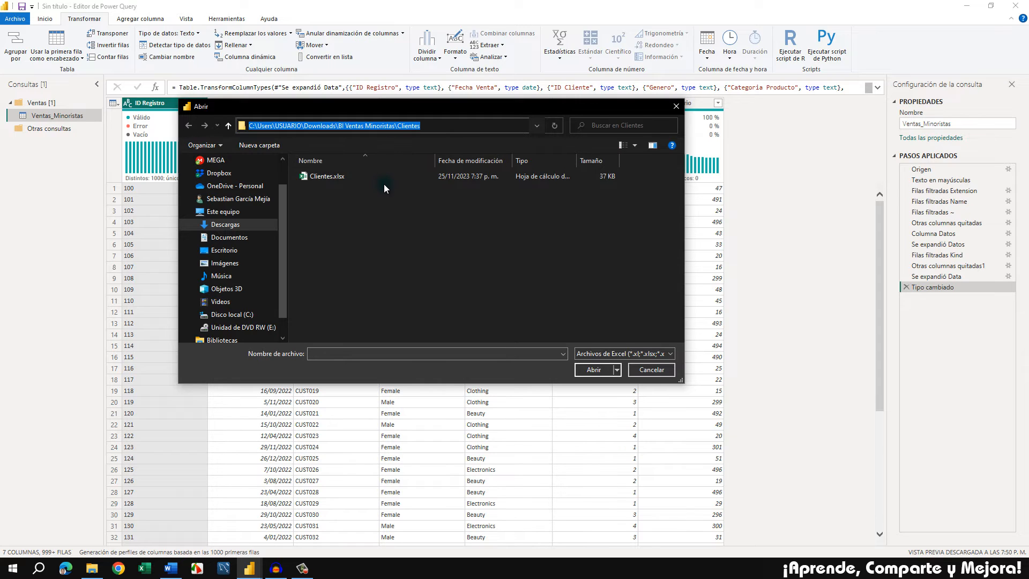
key(ctrl+v)
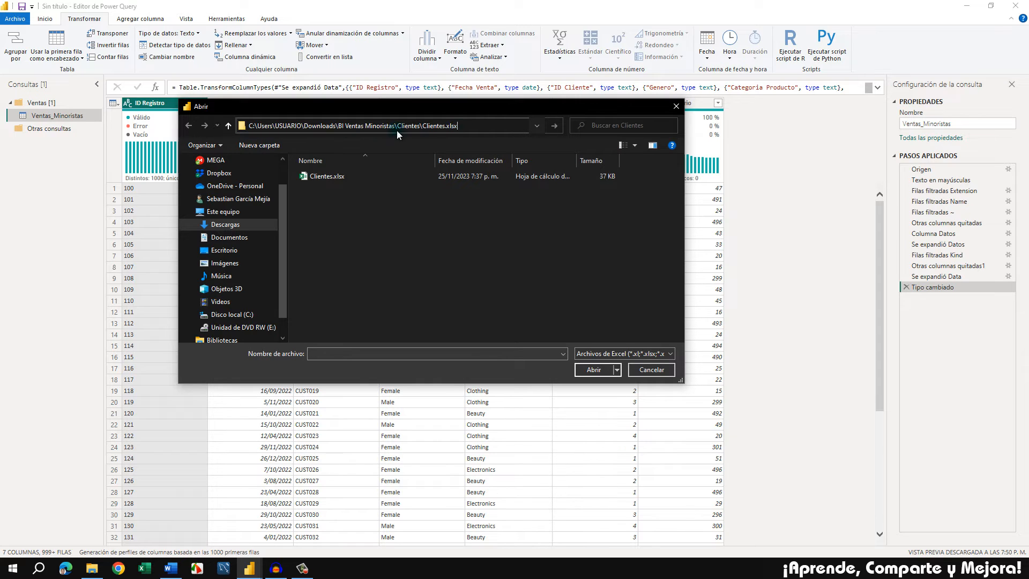
drag(458, 126, 423, 127)
key(BackSpace)
key(BackSpace)
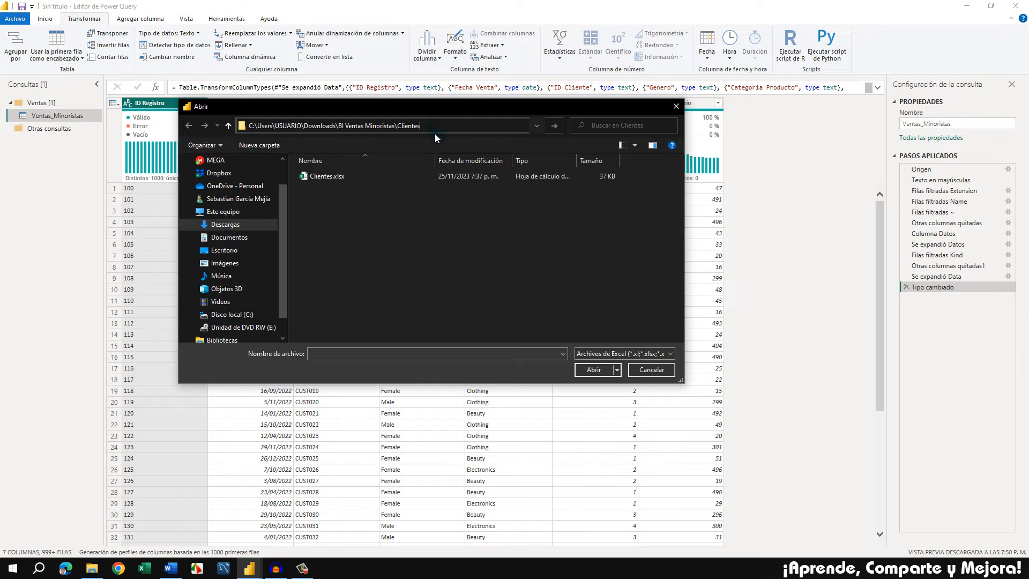
key(Return)
click(342, 178)
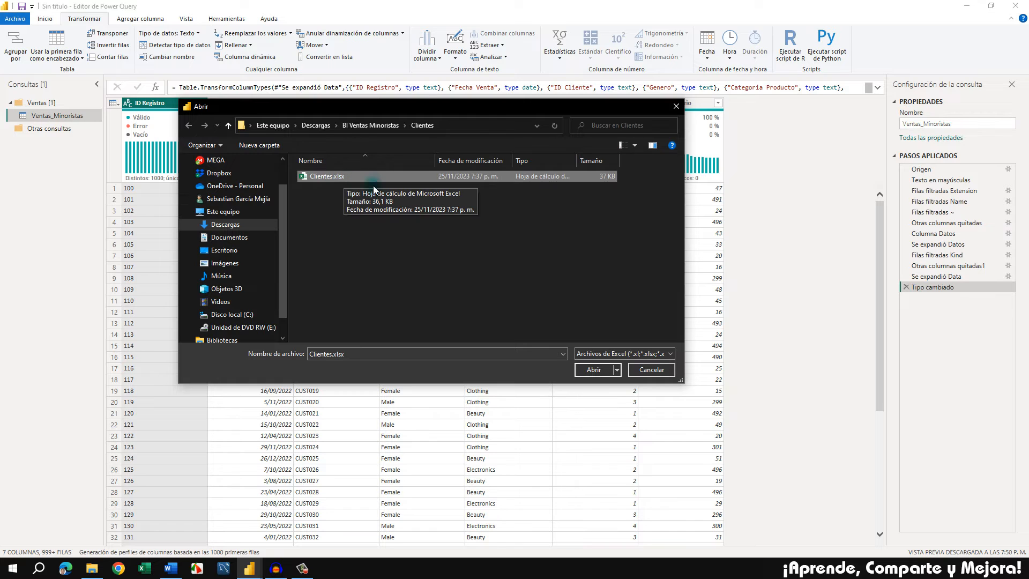
click(584, 369)
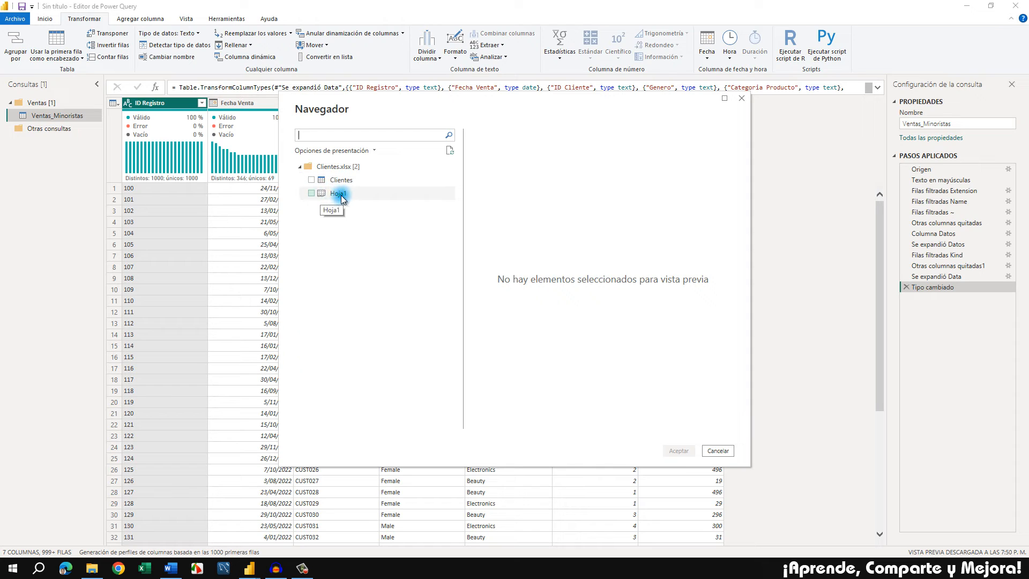
Preview and load the Clientes table from the workbook as a new query, returning to Power Query
click(350, 181)
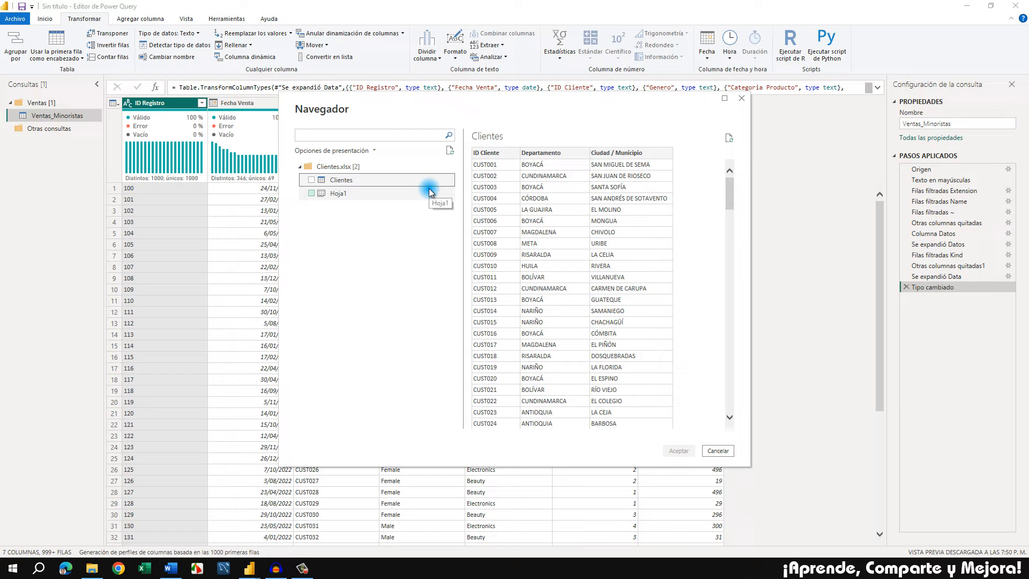
click(312, 180)
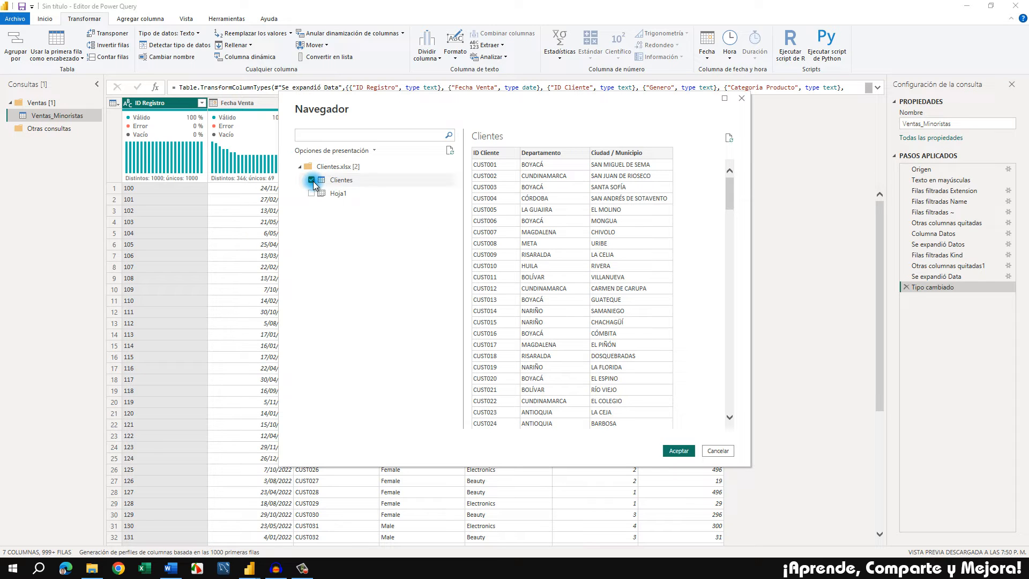
click(673, 451)
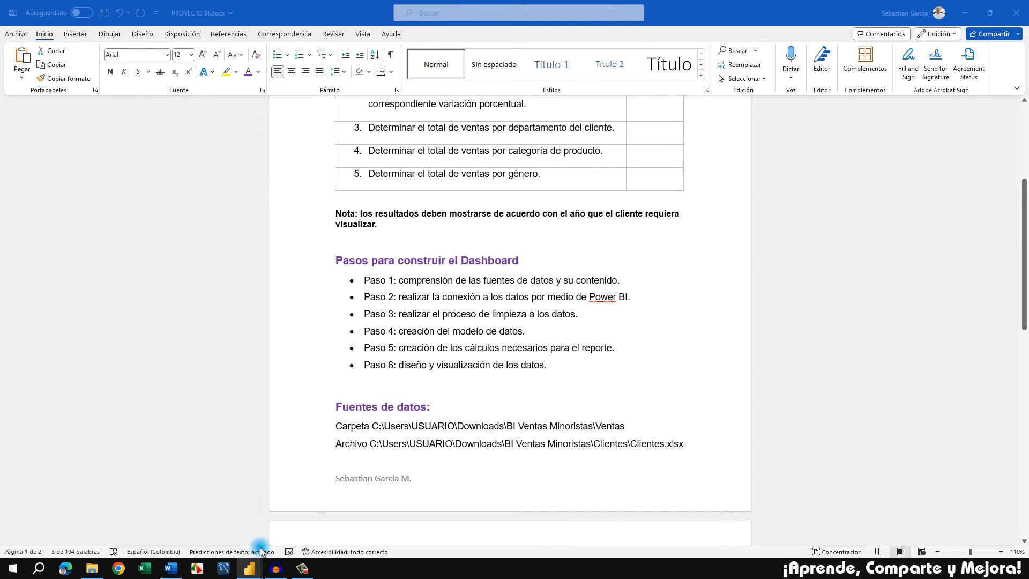
click(250, 567)
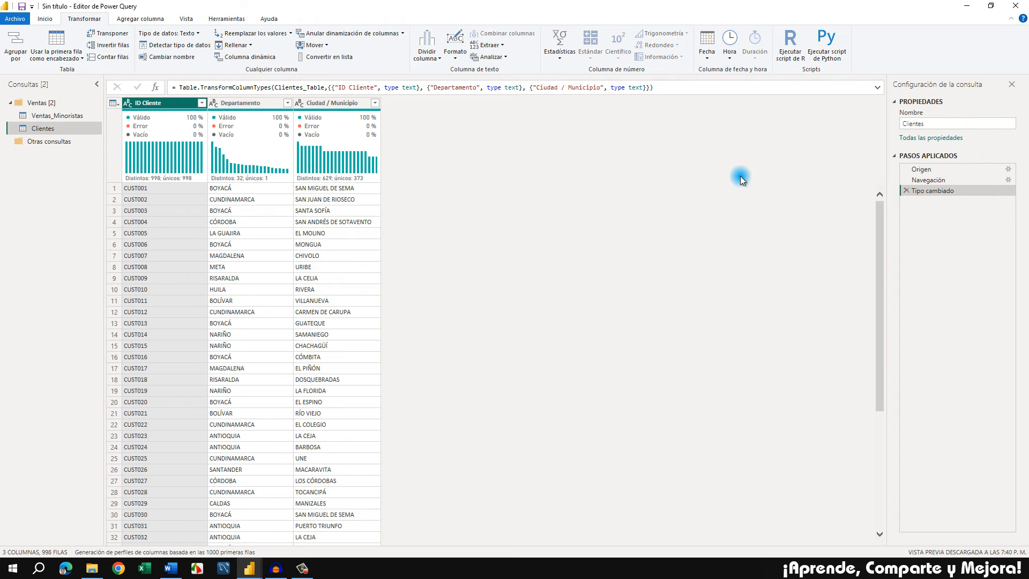
click(159, 127)
Create a query group named Clientes described as "Contiene la tabla de clientes creados" and move the Clientes query into it
right_click(46, 173)
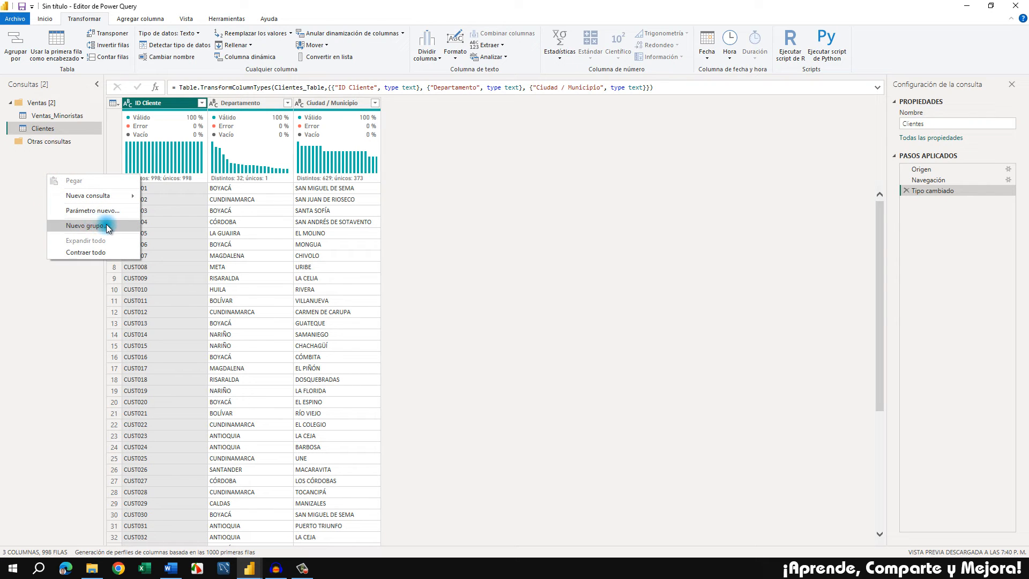
click(105, 224)
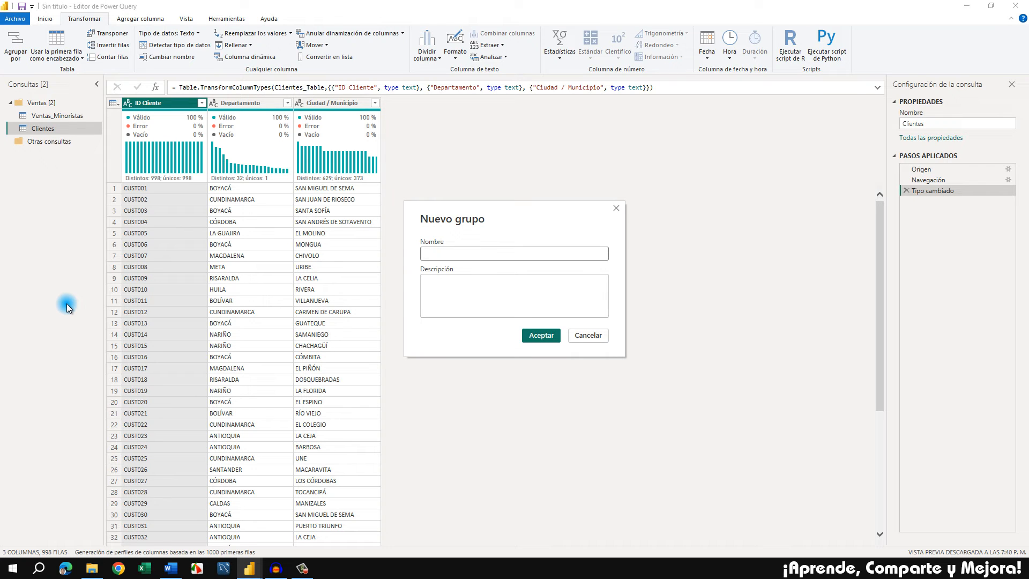
text(Clientes)
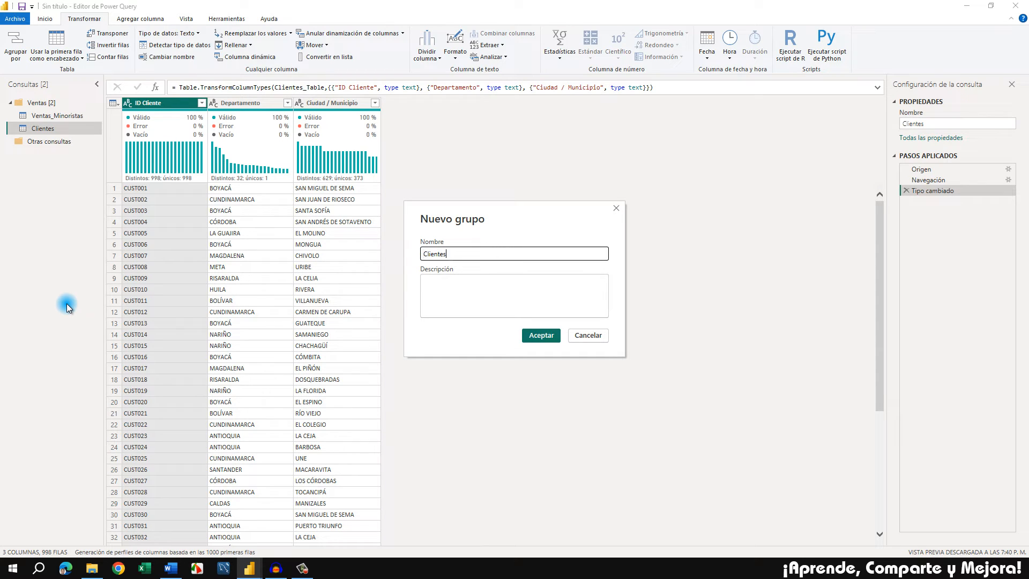
key(Tab)
text(Contiene l)
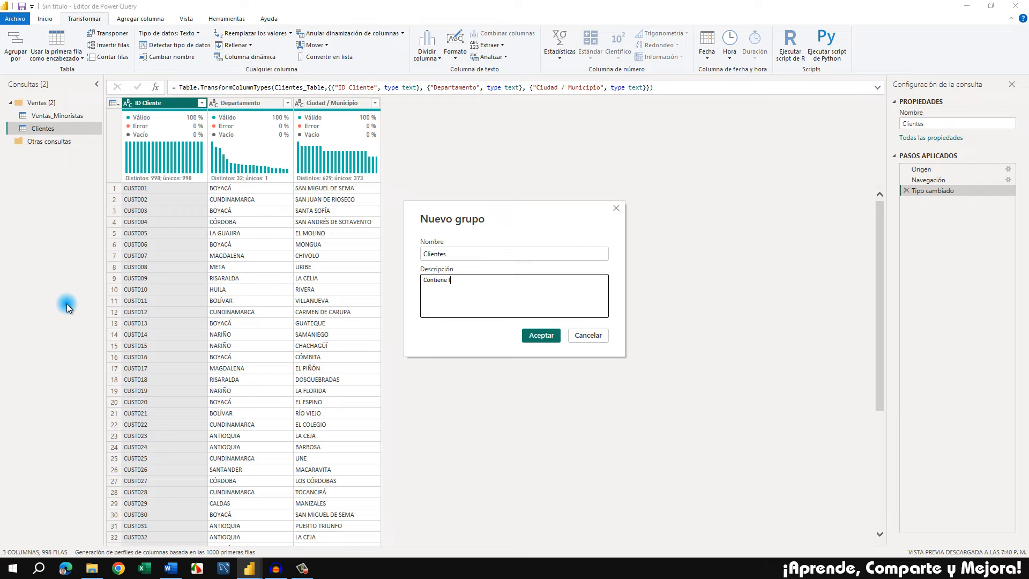
text(a tabla de clientes creados)
click(540, 336)
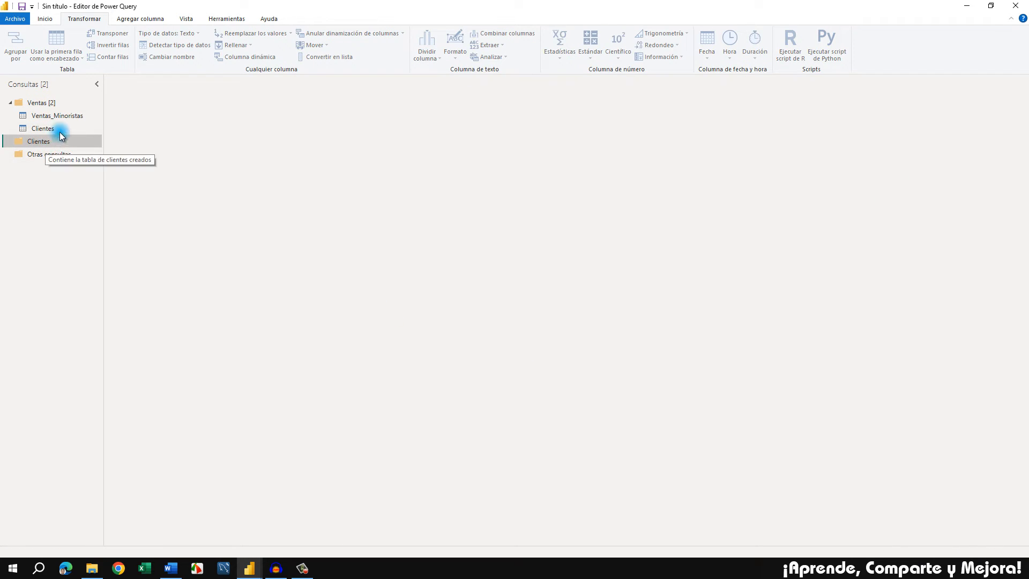
mouse_move(59, 128)
mouse_down()
mouse_move(40, 143)
mouse_move(53, 144)
mouse_up()
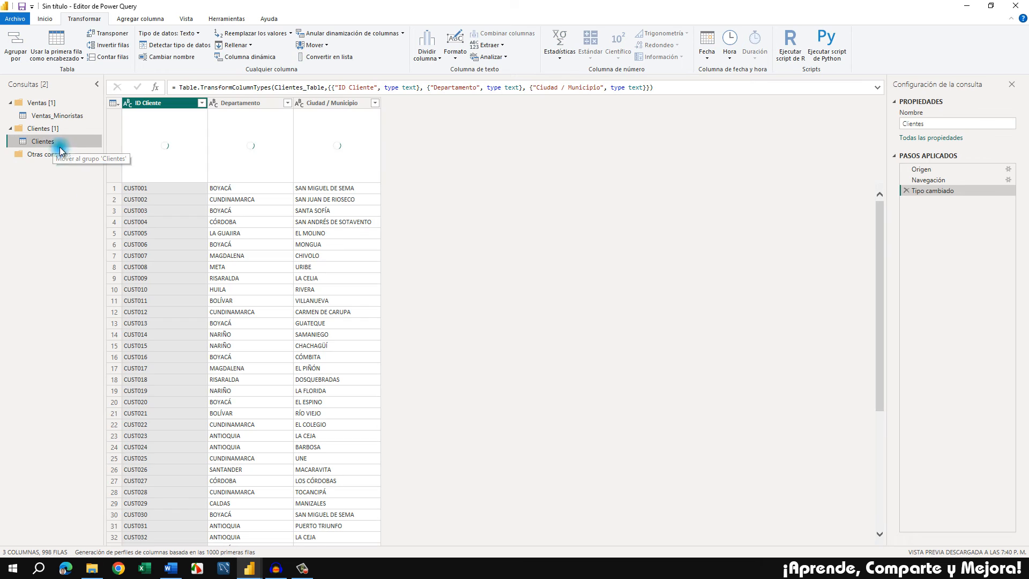
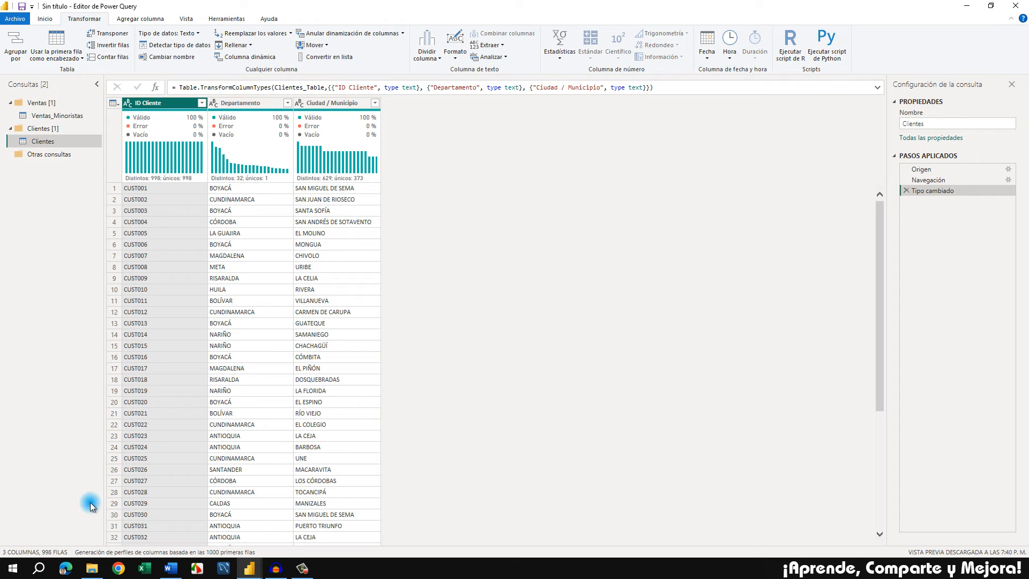
Open Calendario.txt from the Adicionales folder of BI Ventas Minoristas, copy its M code from let to the end, and return to Power Query
click(91, 568)
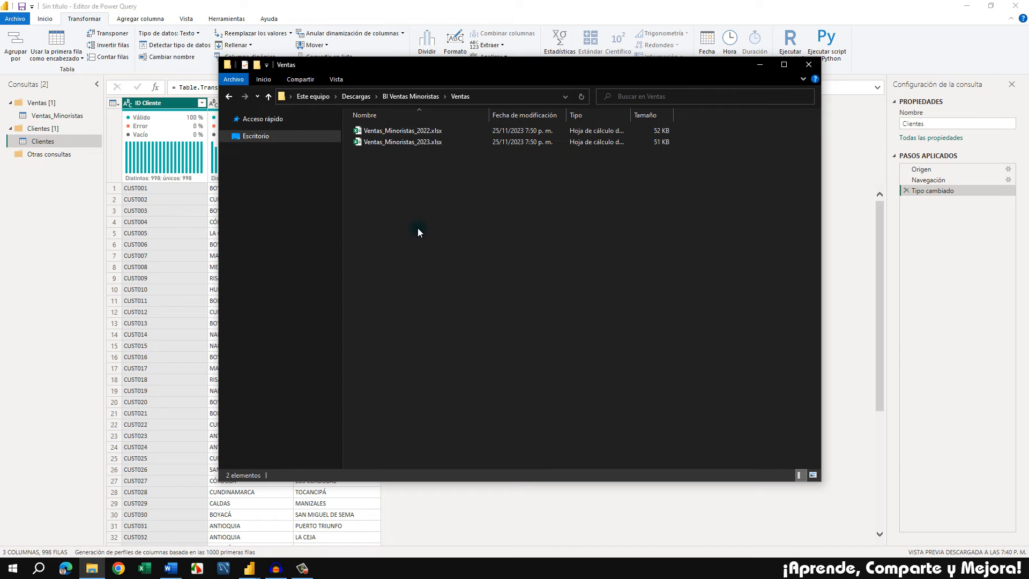
click(412, 97)
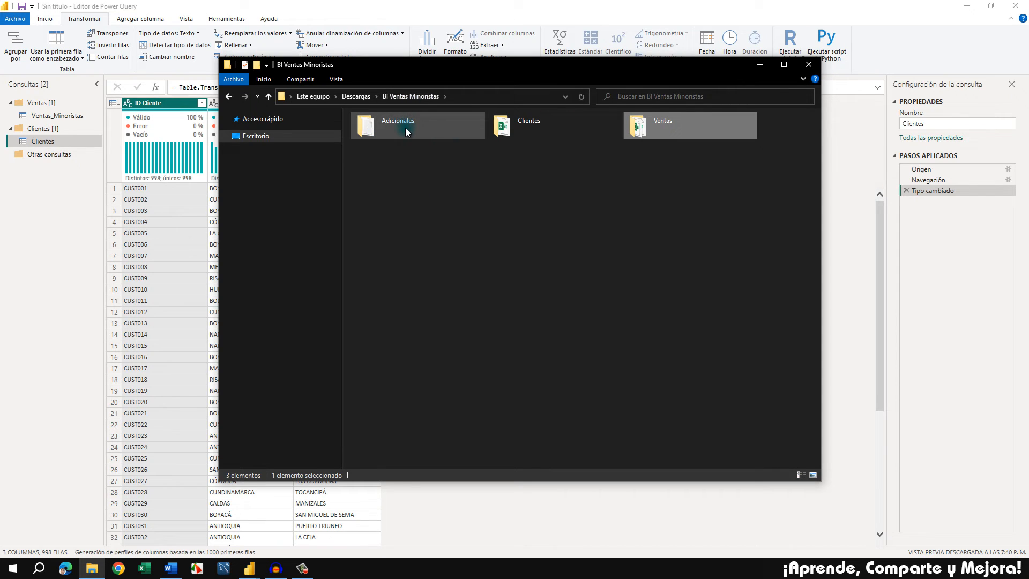
double_click(406, 128)
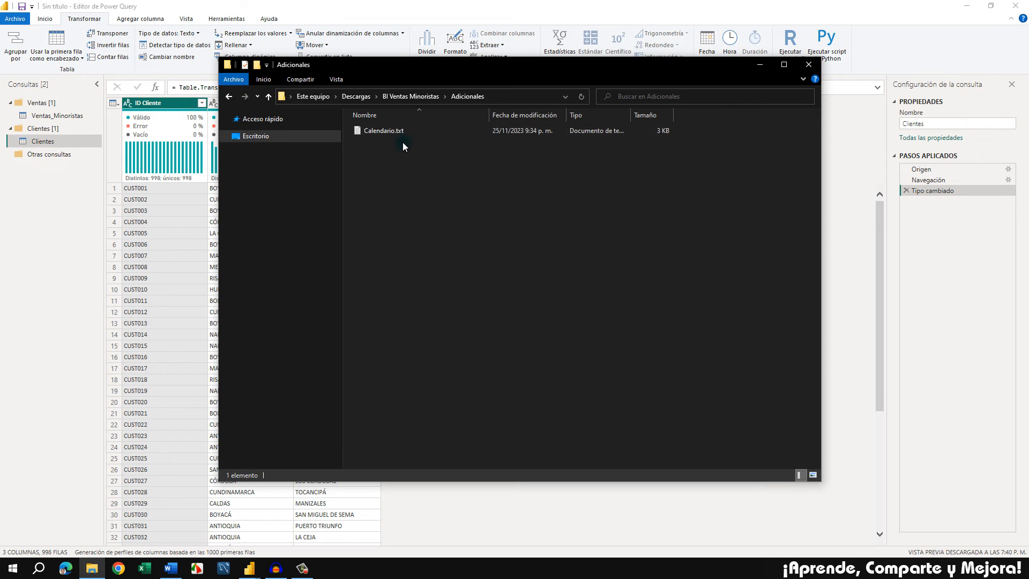
double_click(380, 132)
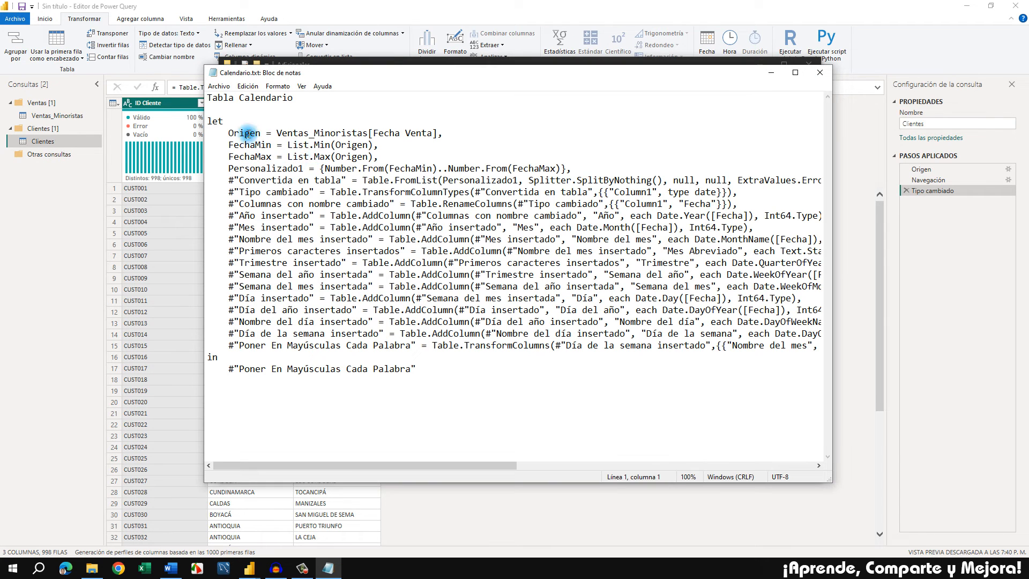
click(434, 373)
drag(434, 373, 208, 123)
key(ctrl+c)
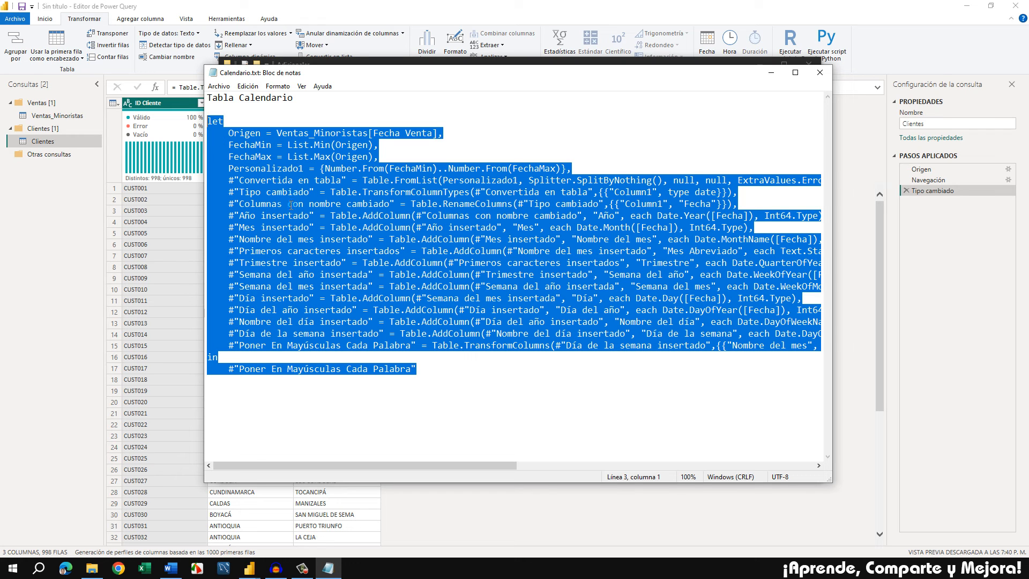
click(52, 266)
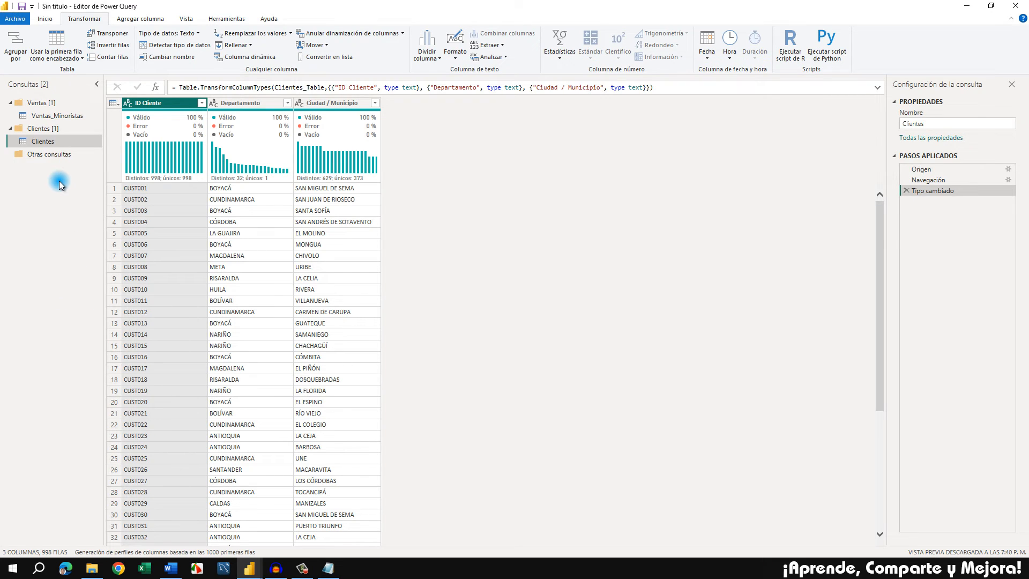
Create a blank query and replace its default code in the Advanced Editor with the copied calendar table code
right_click(43, 199)
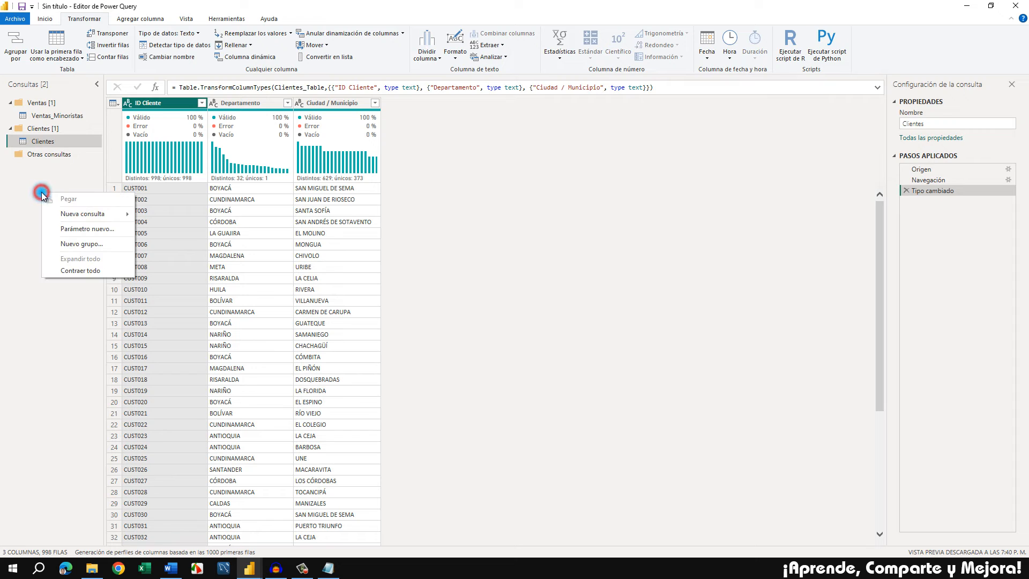
mouse_move(80, 213)
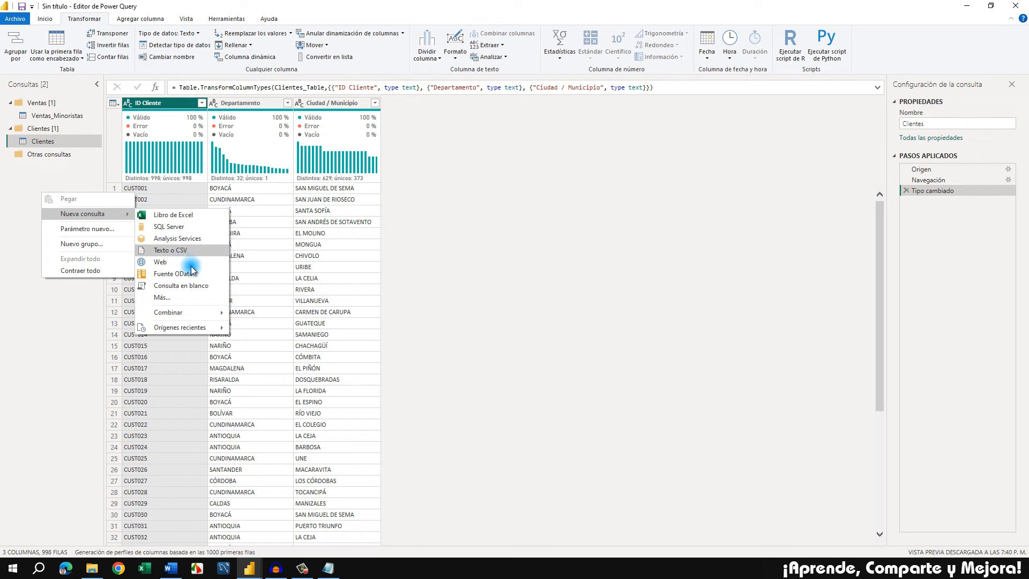
click(212, 290)
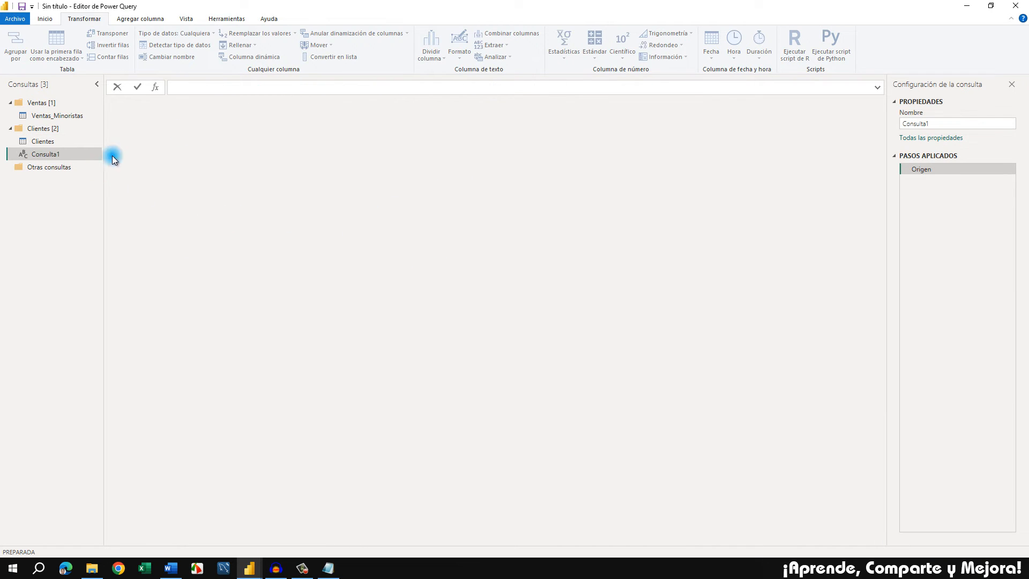
click(49, 19)
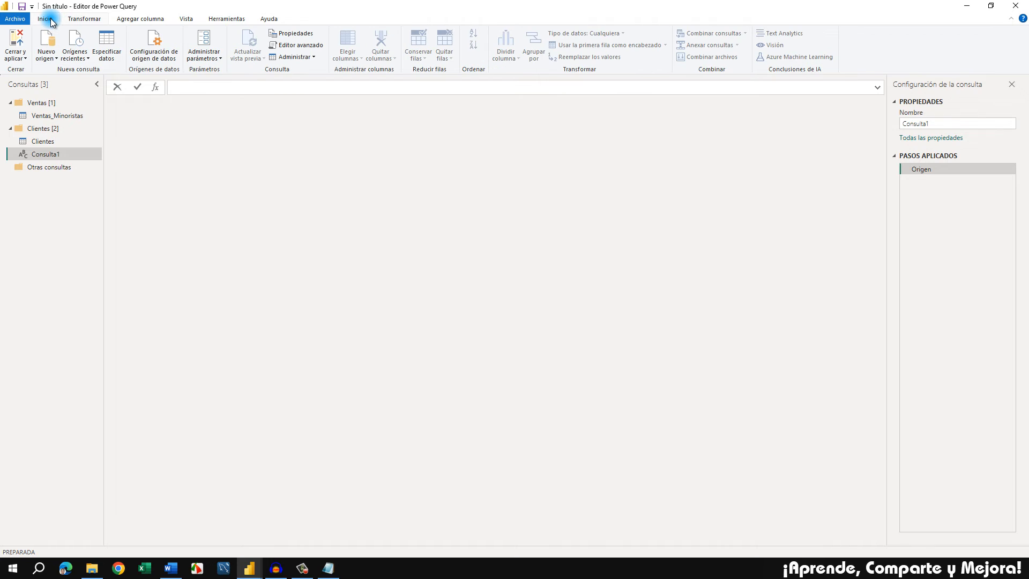
click(302, 46)
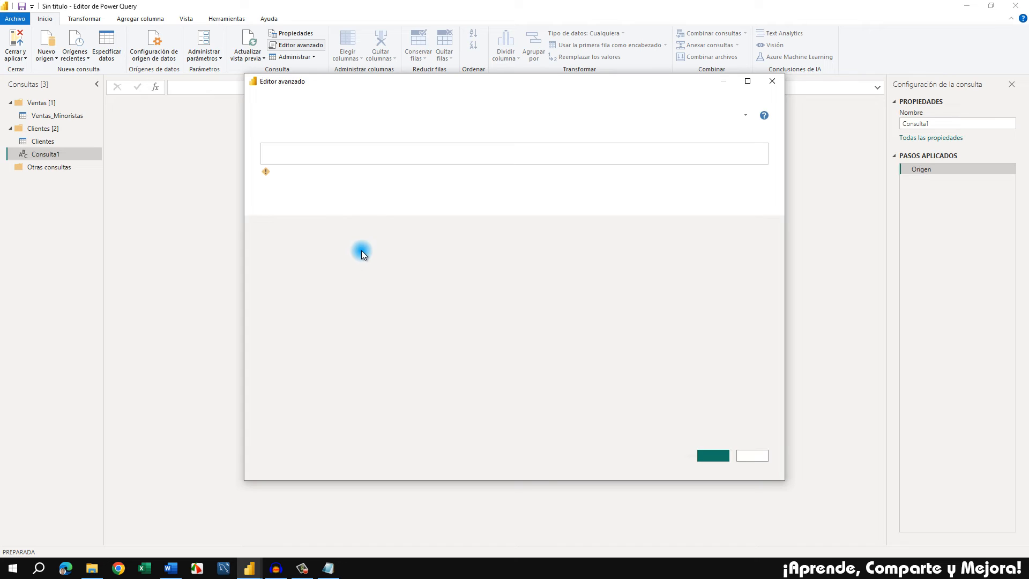
drag(330, 181, 266, 142)
key(Delete)
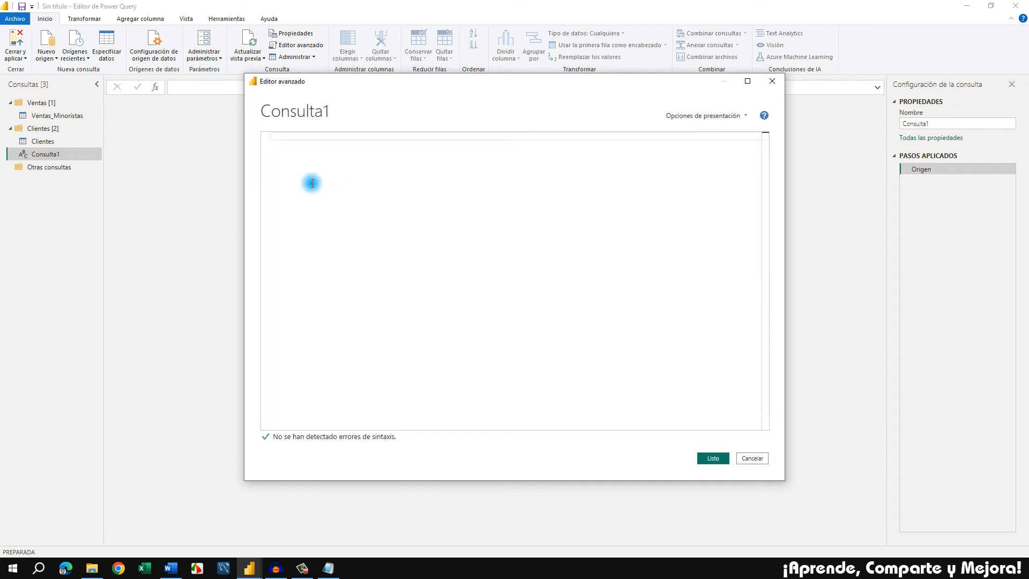
key(ctrl+v)
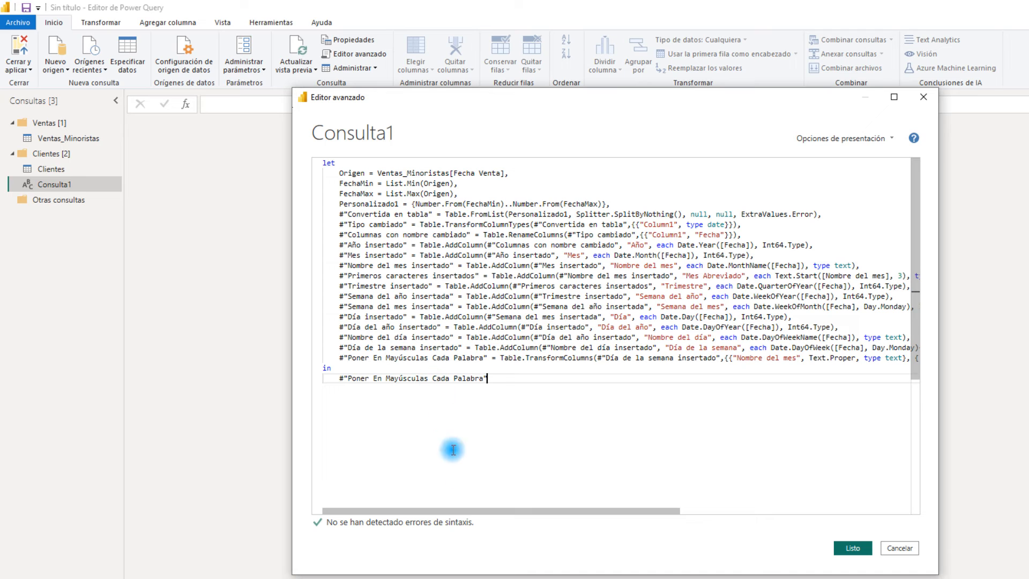
Review the Ventas_Minoristas[Fecha Venta] source reference and the date column lines in the calendar code, and apply the code to the query
drag(561, 511, 474, 489)
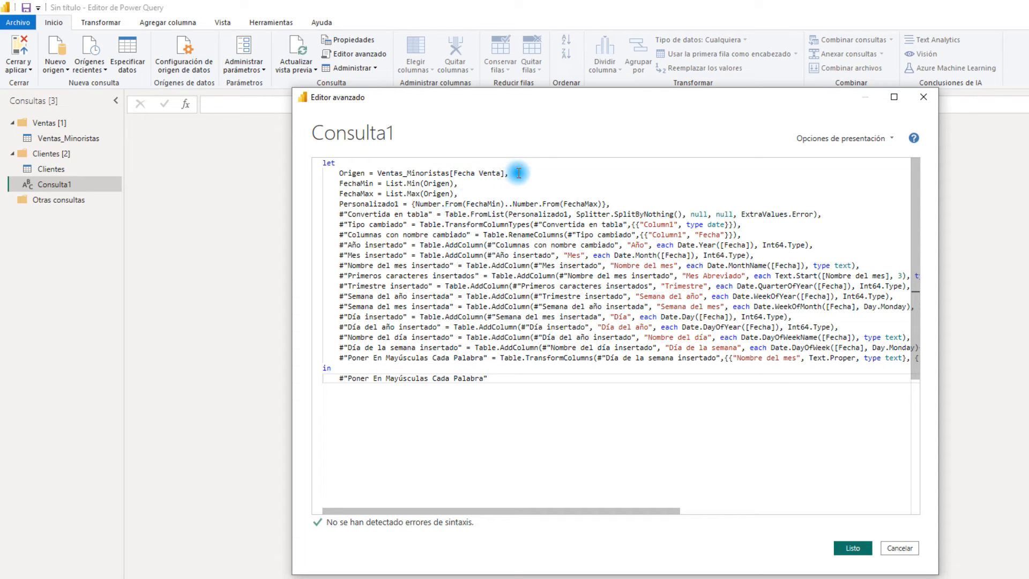
drag(506, 173, 378, 173)
click(378, 173)
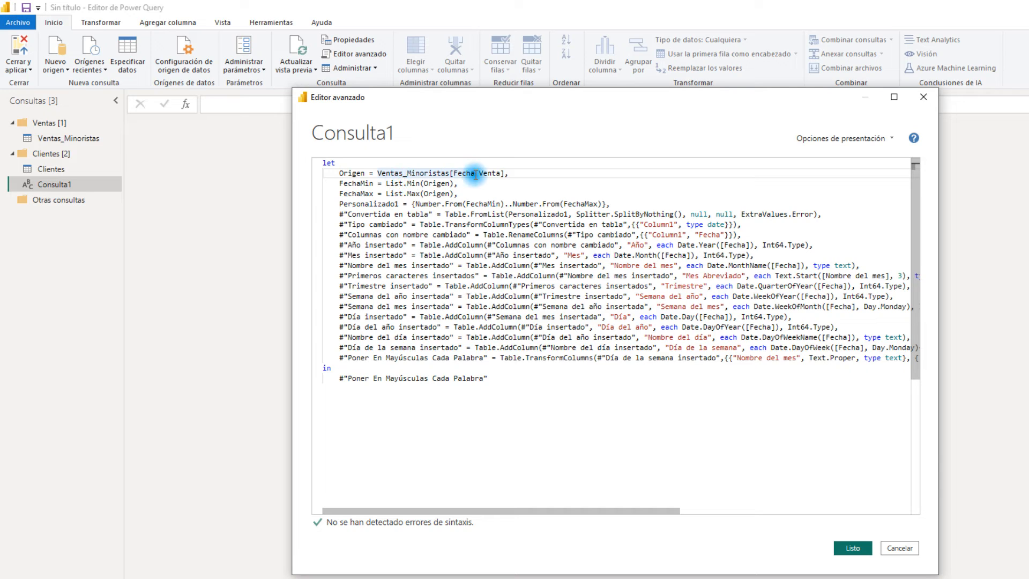
drag(450, 173, 505, 173)
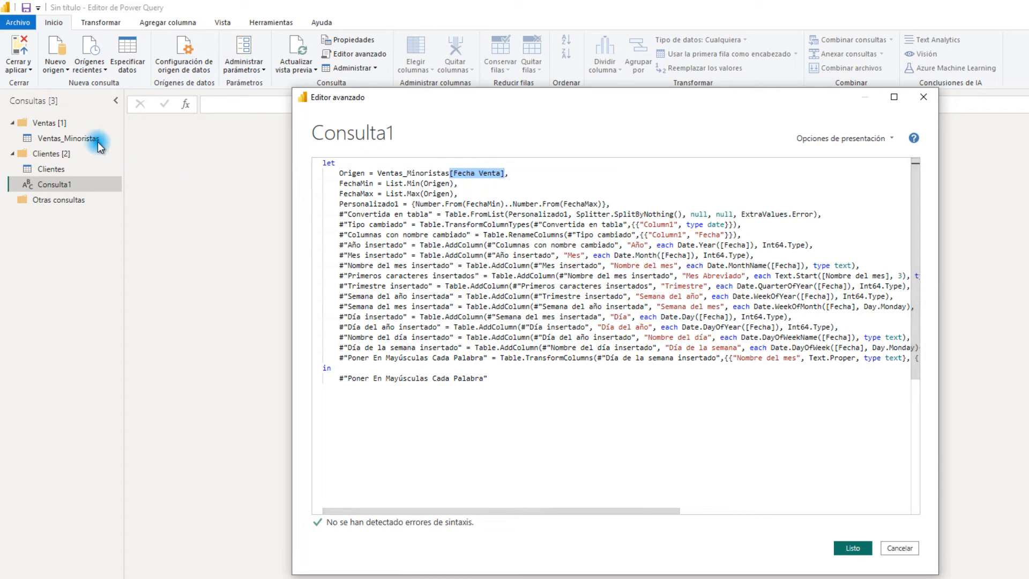
click(469, 188)
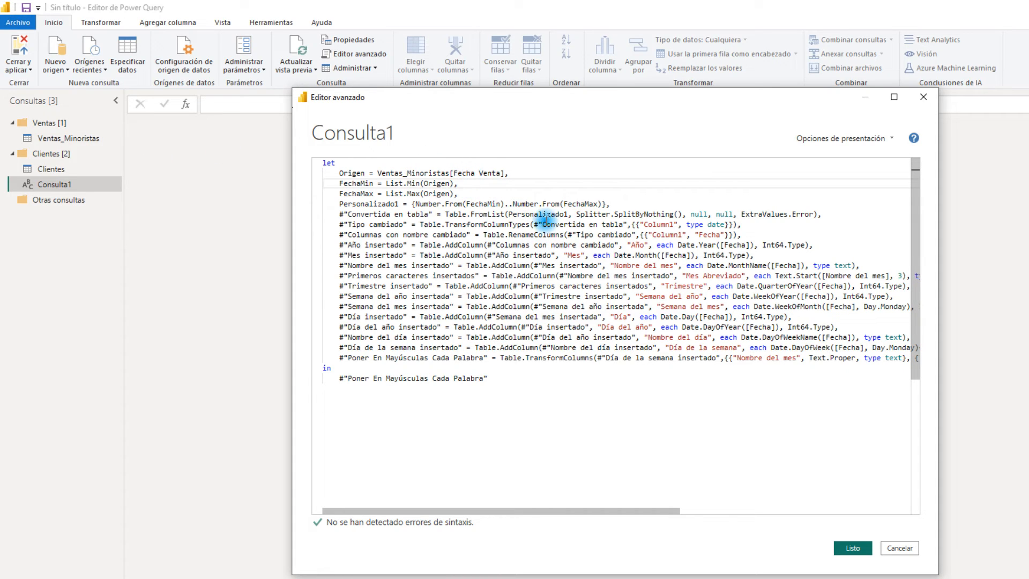
click(433, 265)
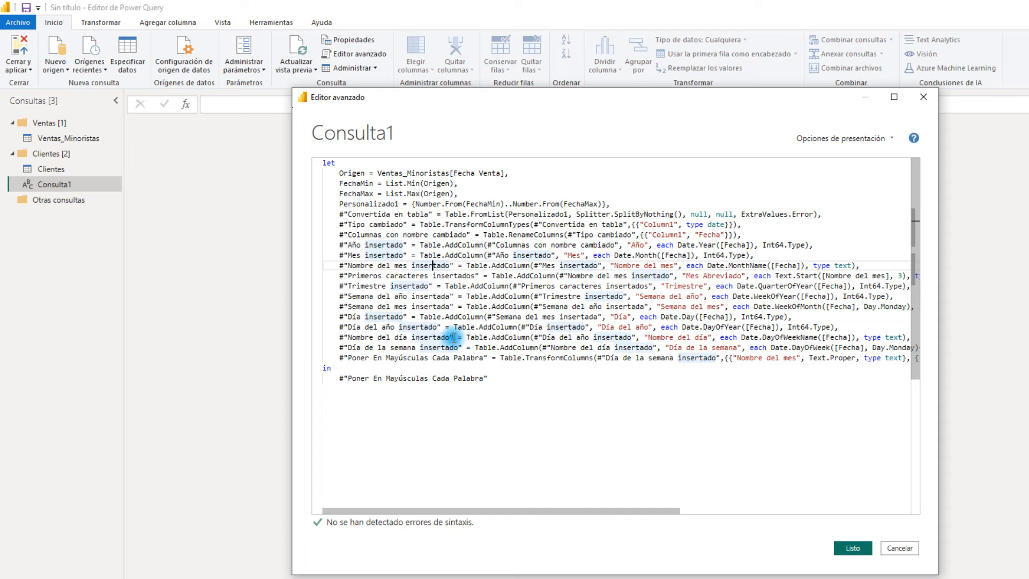
click(559, 403)
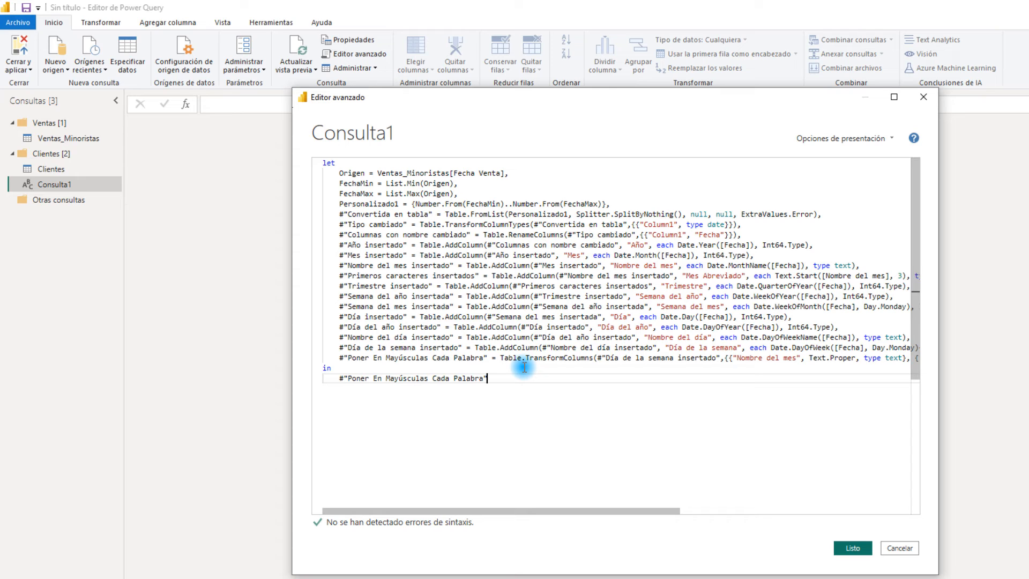
click(853, 549)
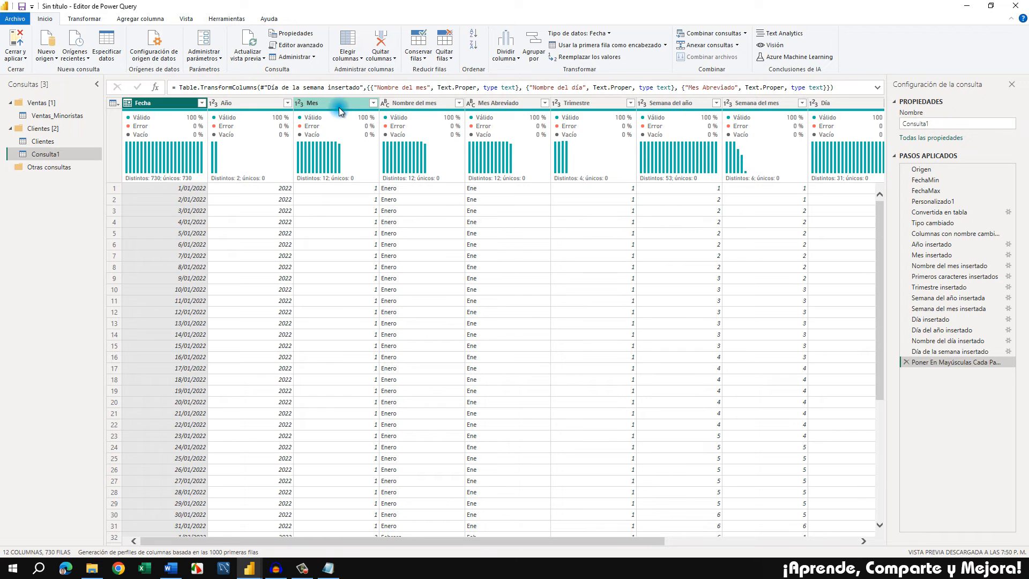
Examine the calendar table's columns, from Nombre del mes, Mes Abreviado and Trimestre through Día del año, Nombre del día and Día de la semana
click(429, 106)
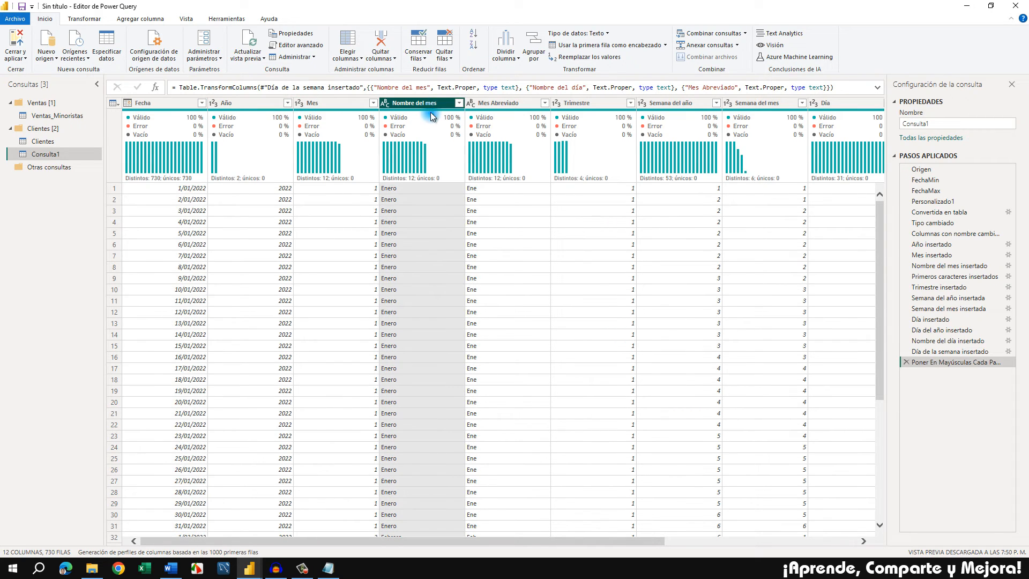
click(524, 104)
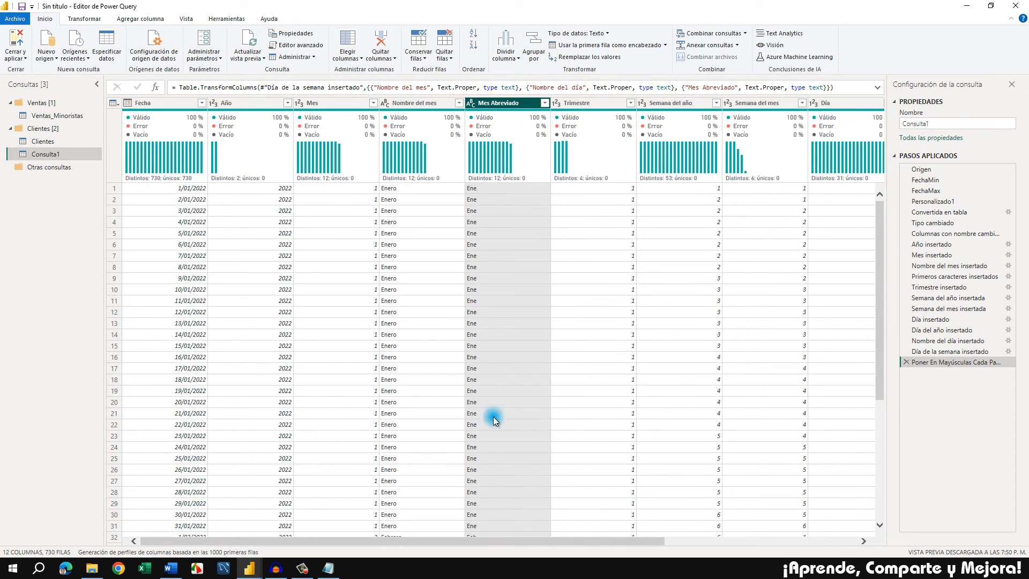
drag(566, 539, 647, 538)
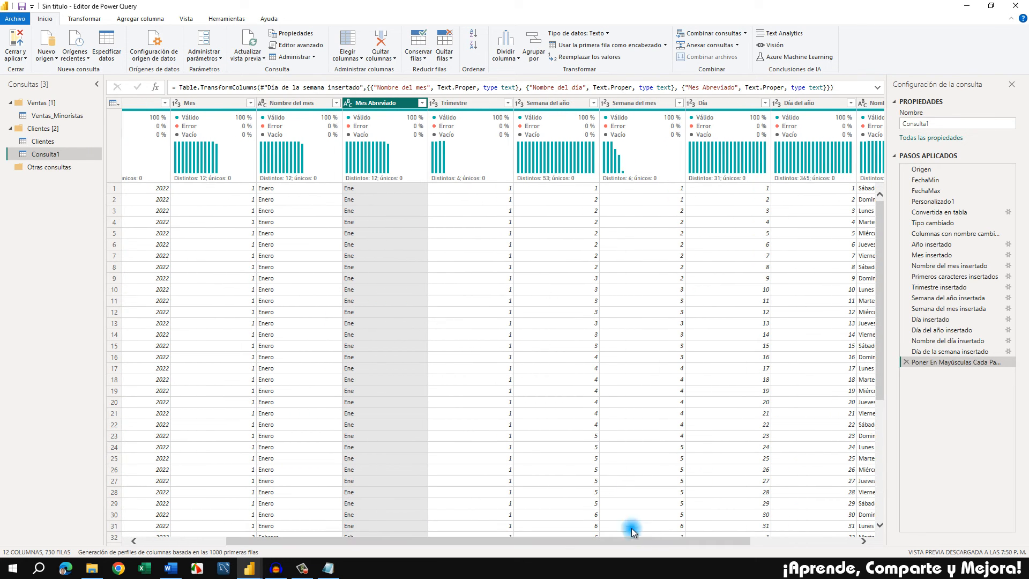
click(471, 104)
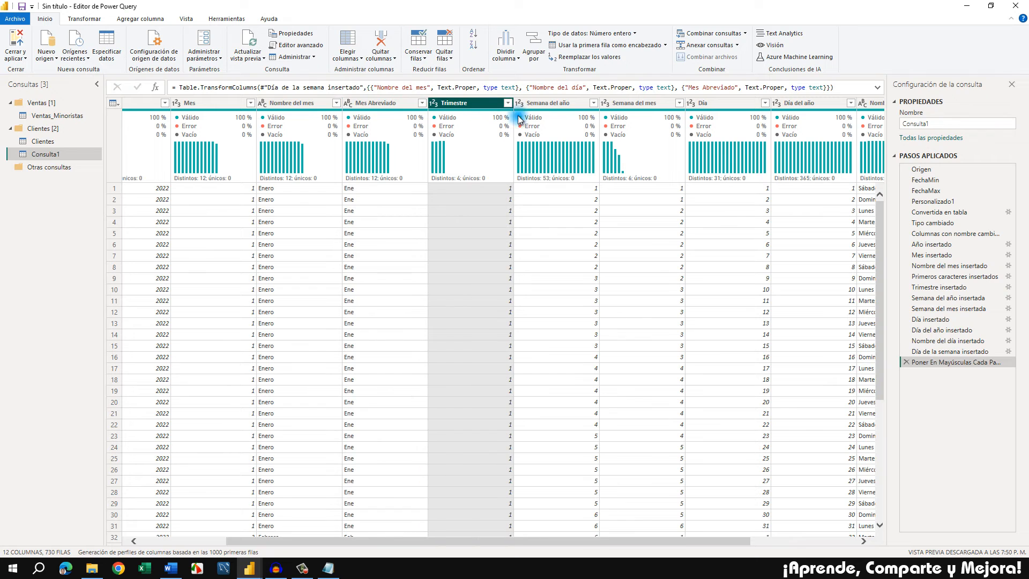
click(554, 105)
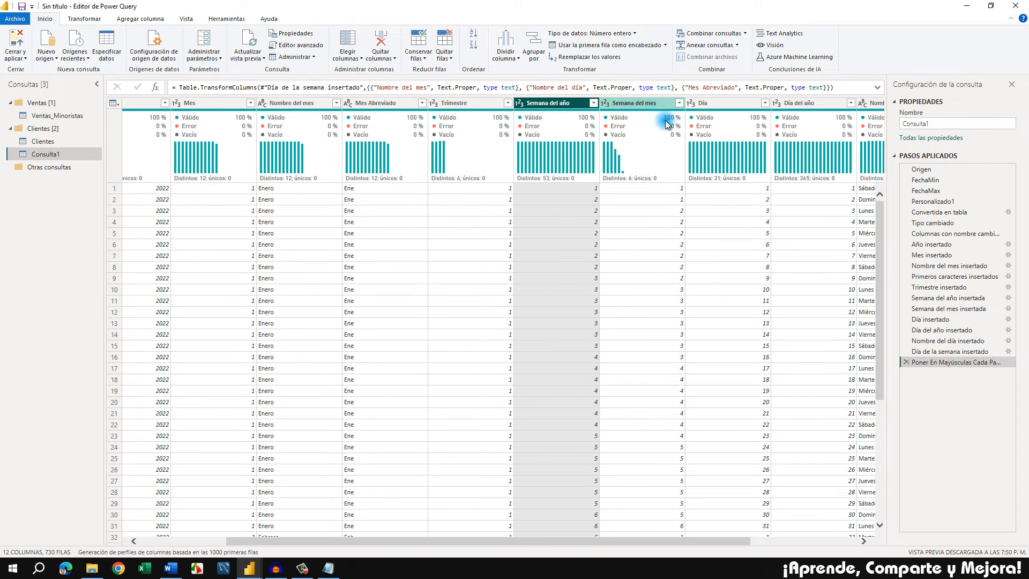
drag(649, 542, 754, 535)
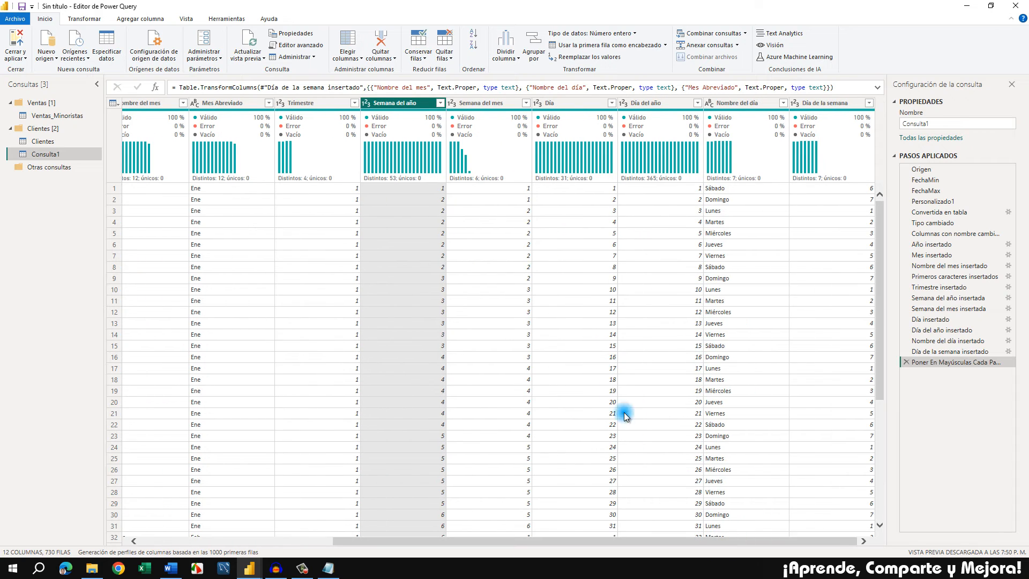
scroll(587, 332, down, 3)
scroll(587, 332, up, 3)
click(667, 105)
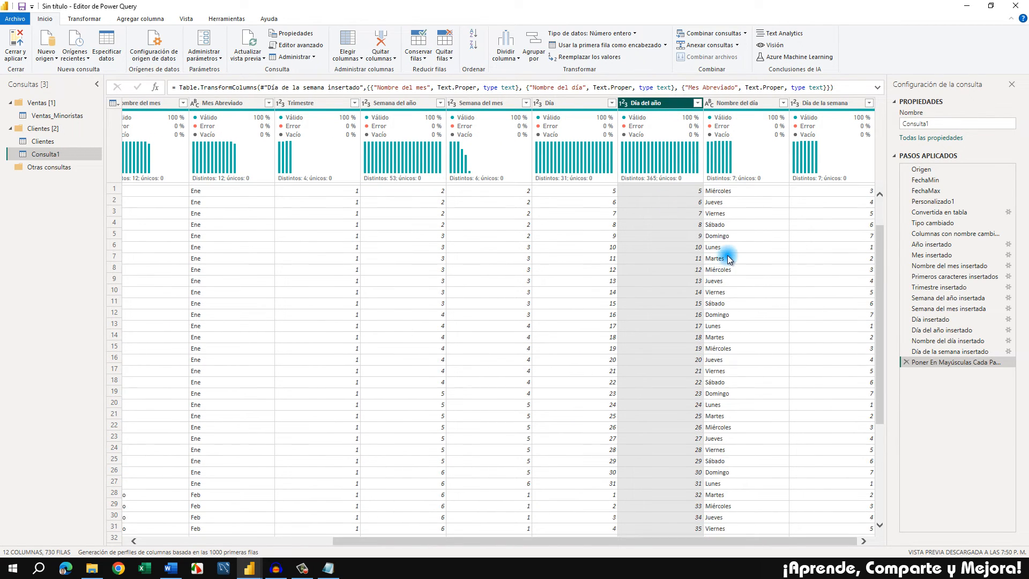
click(764, 109)
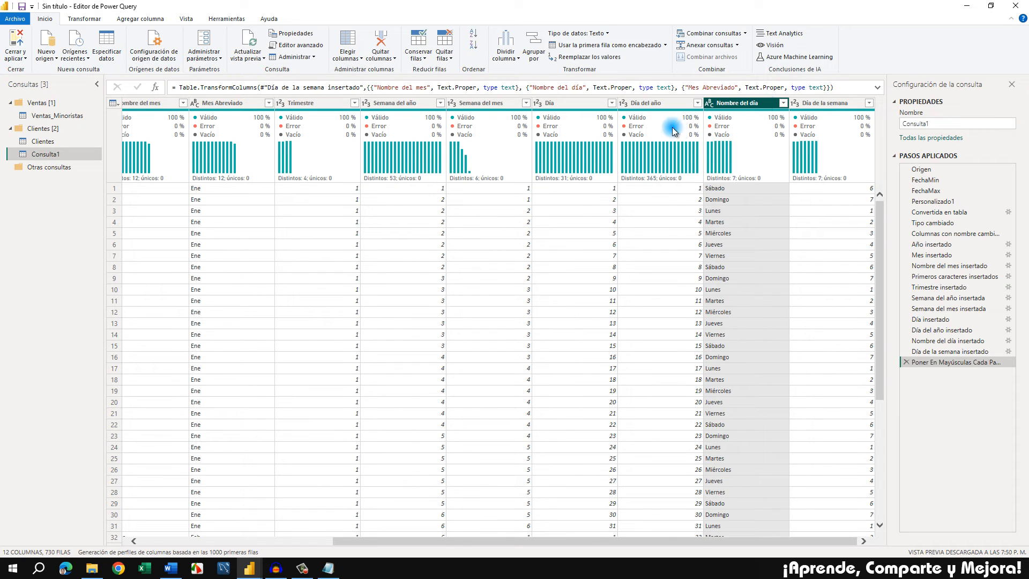
click(828, 104)
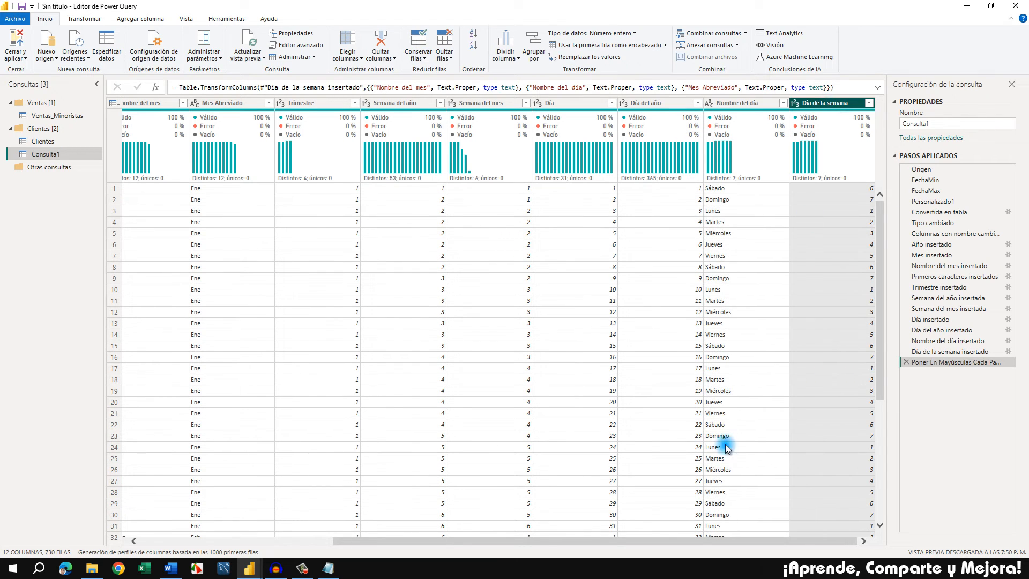
drag(653, 542, 412, 542)
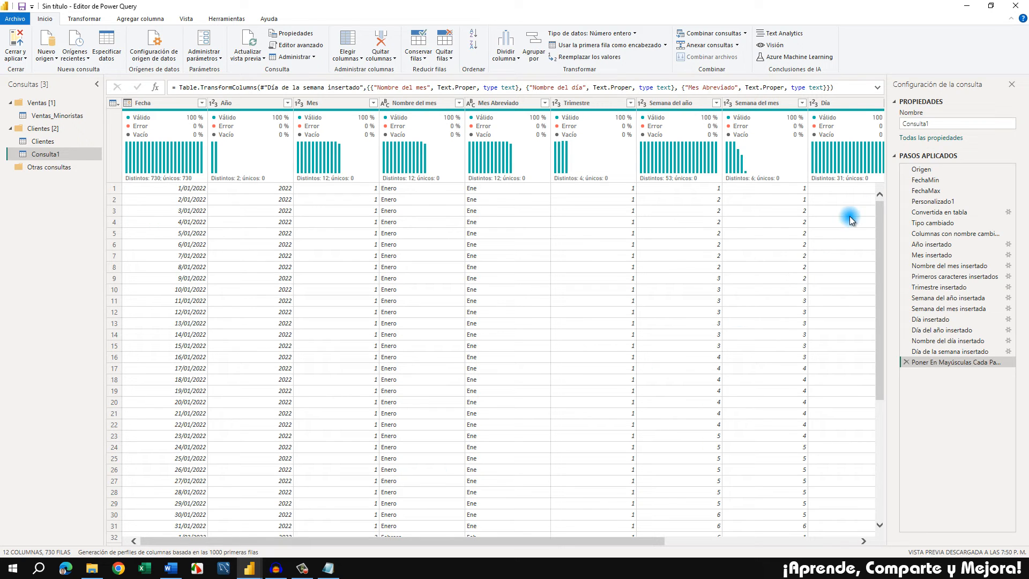
Rename the calendar query as Calendario and move it into the Otras consultas group
double_click(911, 124)
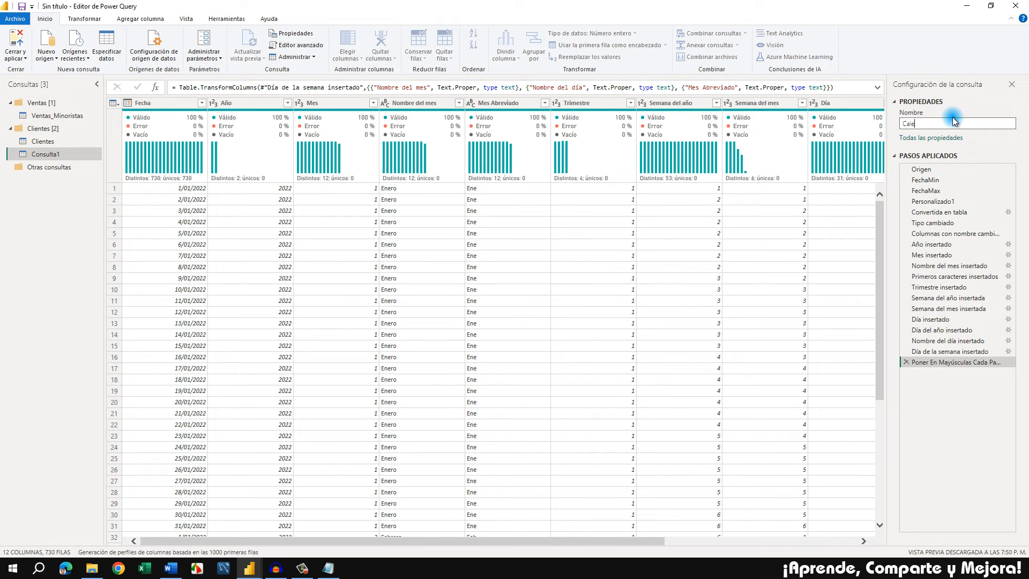
click(952, 117)
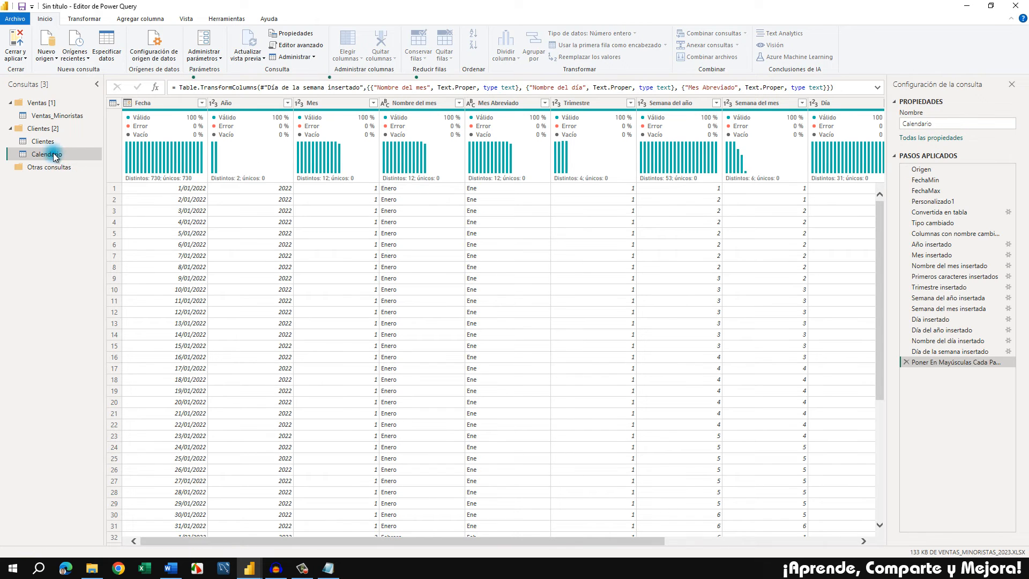
mouse_move(52, 157)
mouse_down()
mouse_move(48, 174)
mouse_move(63, 169)
mouse_up()
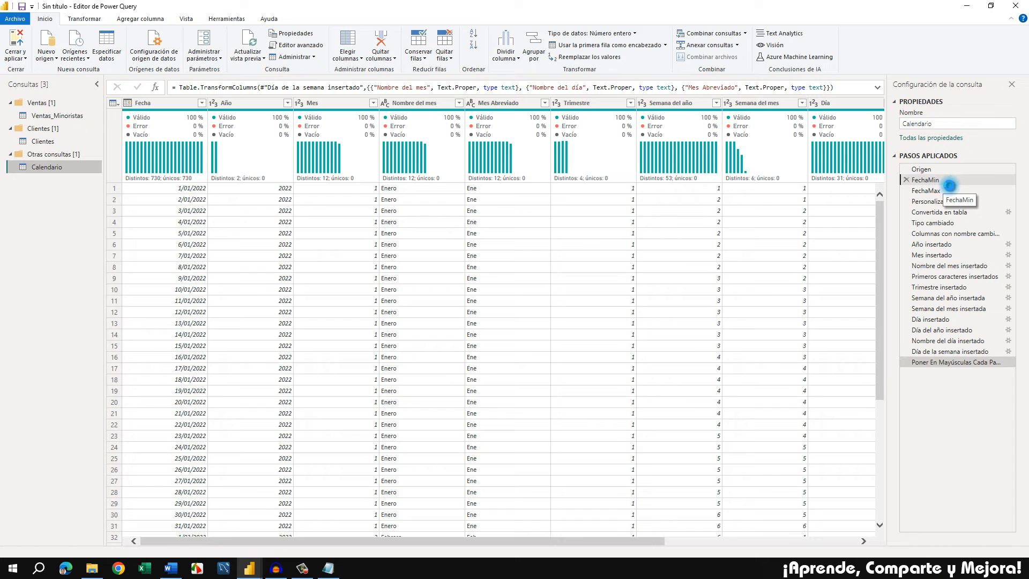
Inspect the FechaMin and FechaMax applied steps of the Calendario query to check the earliest and latest dates
click(938, 181)
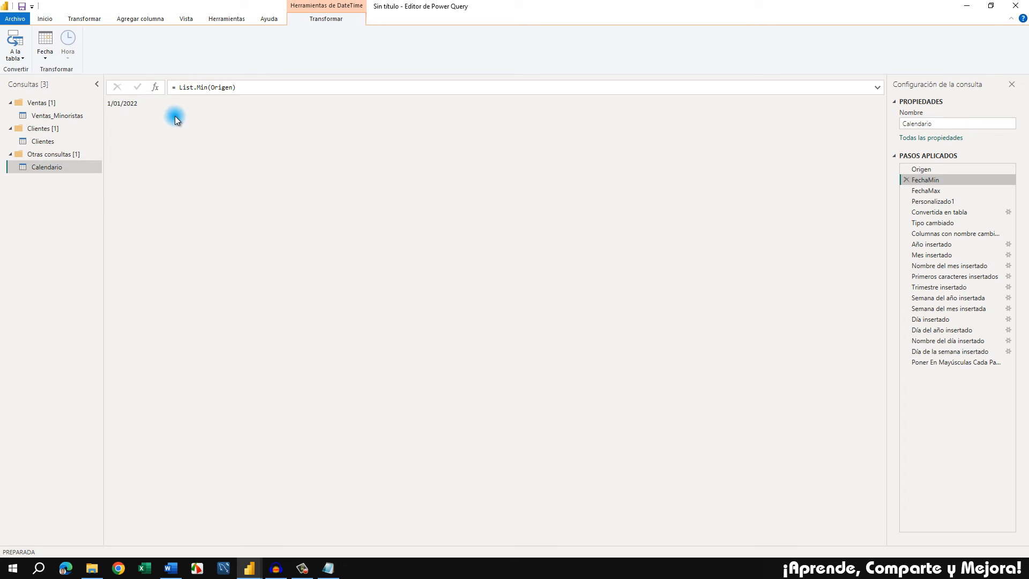
drag(953, 194, 943, 191)
click(943, 190)
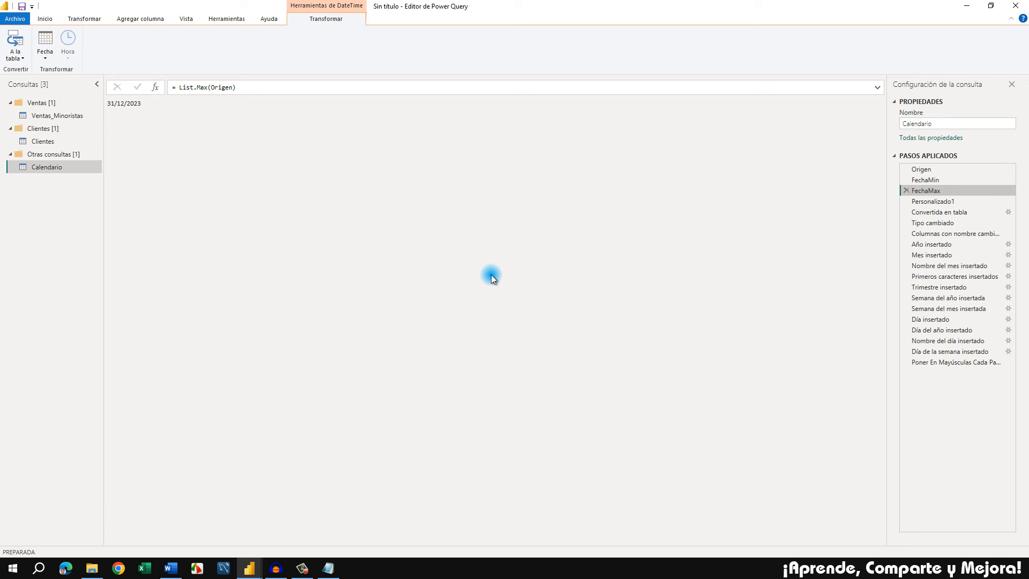
Return to the last applied step of the Calendario query, close Power Query applying the changes, and go back to Power BI Desktop
click(982, 363)
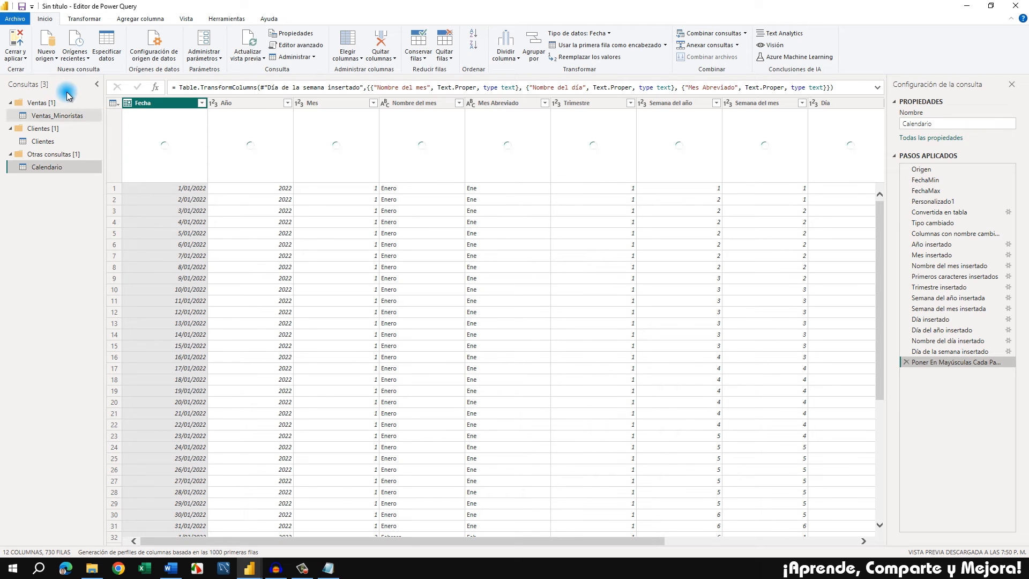
click(24, 59)
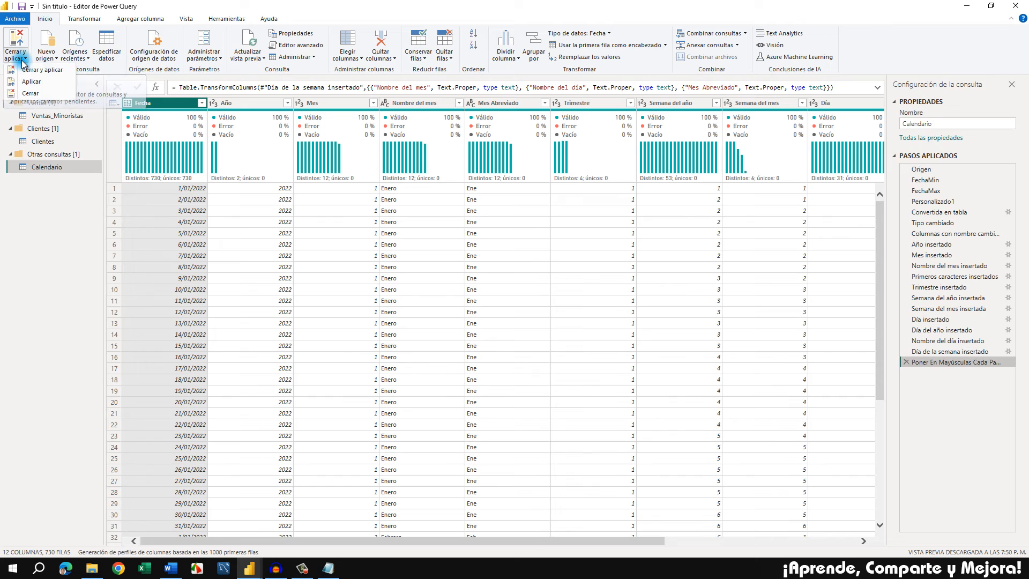
click(67, 72)
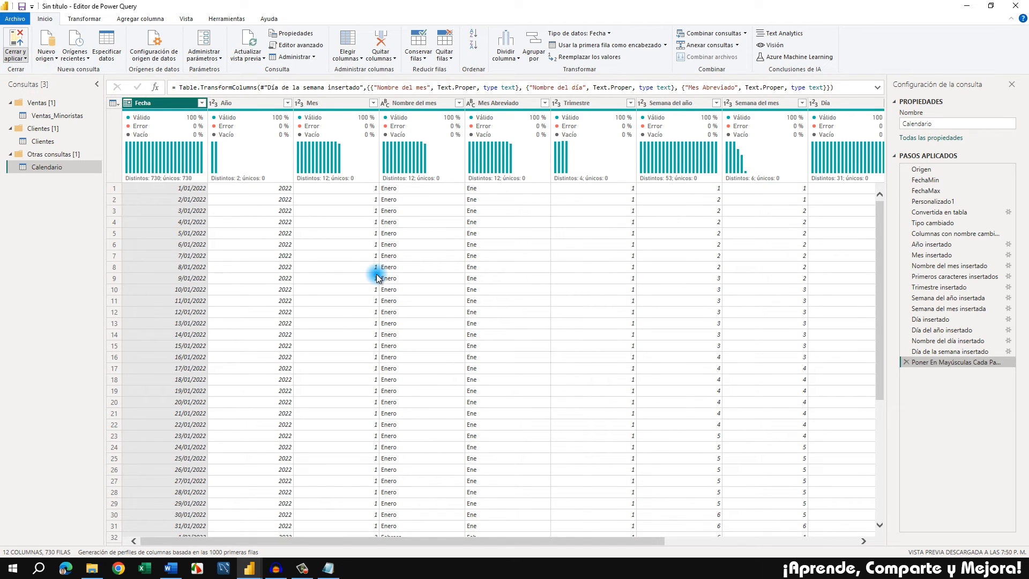
key(alt+Tab)
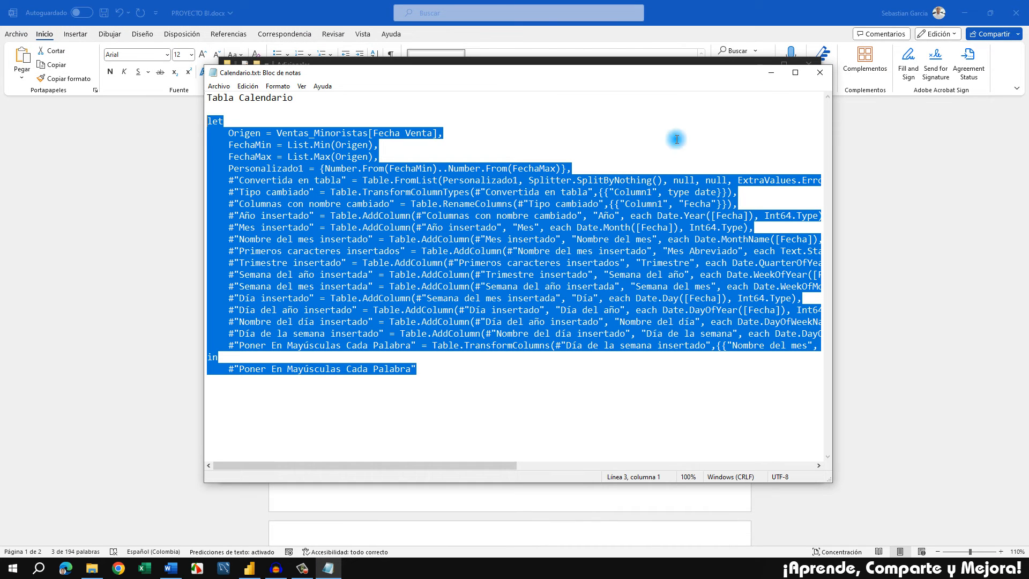
click(248, 571)
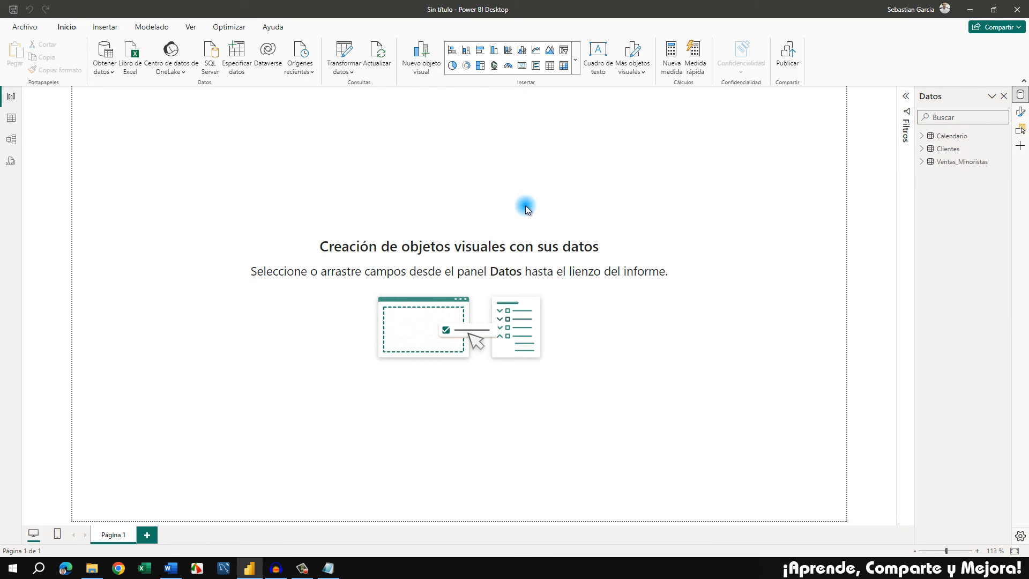
Switch to the PROYECTO BI.docx document in Word and review Paso 3 on data cleaning and Paso 4 on creating the data model
click(172, 572)
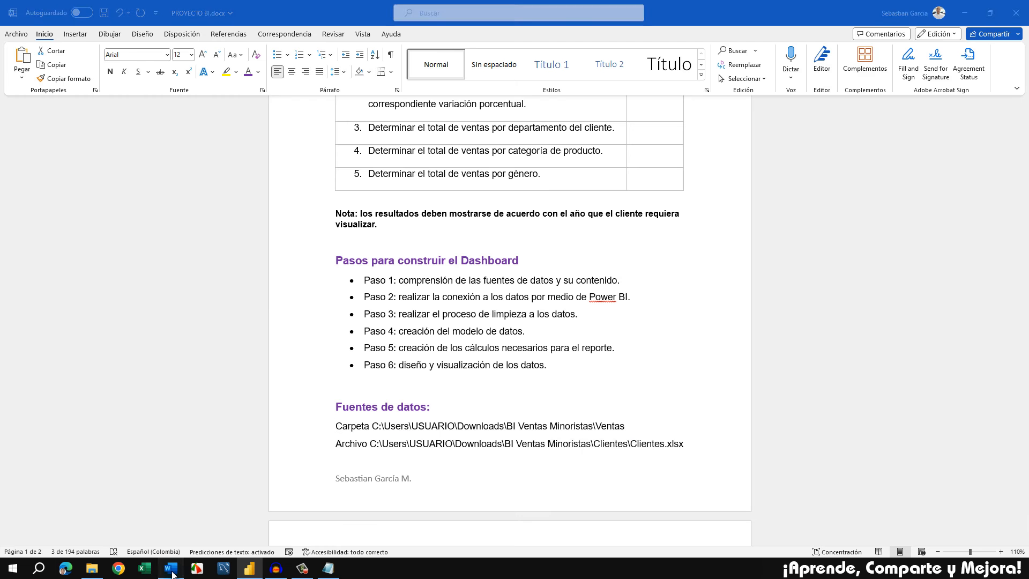
click(574, 328)
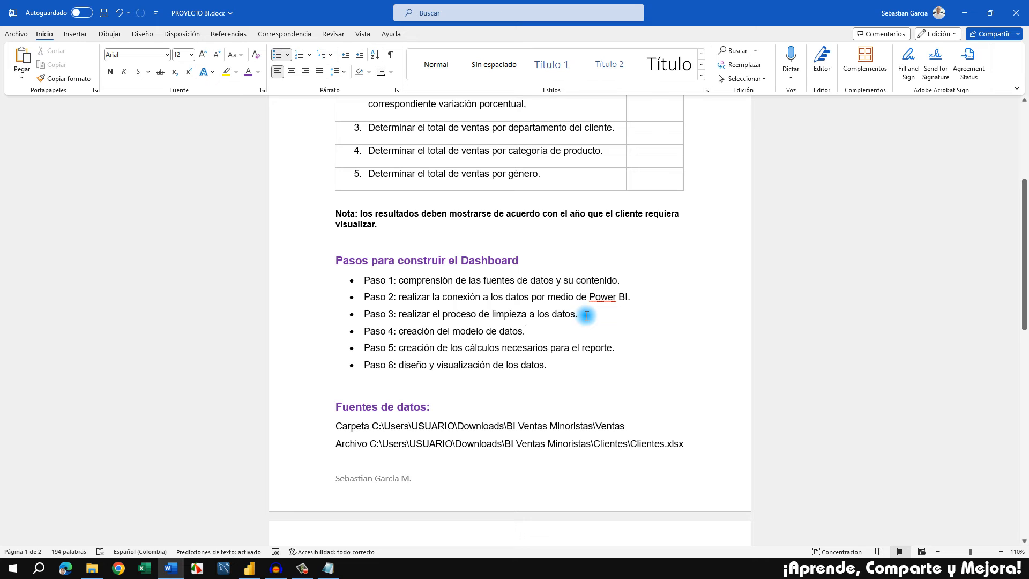
drag(562, 314, 397, 315)
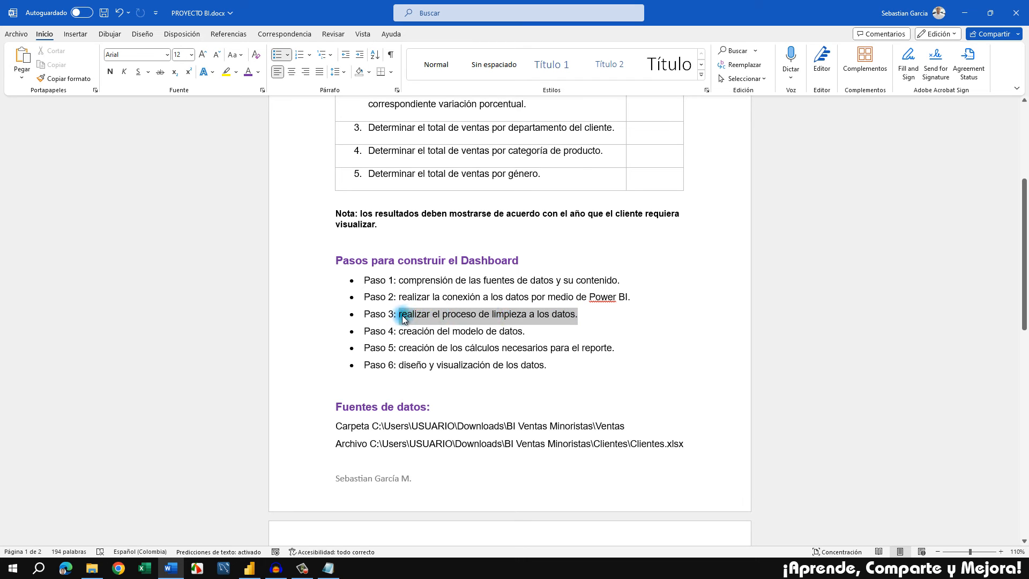
click(453, 330)
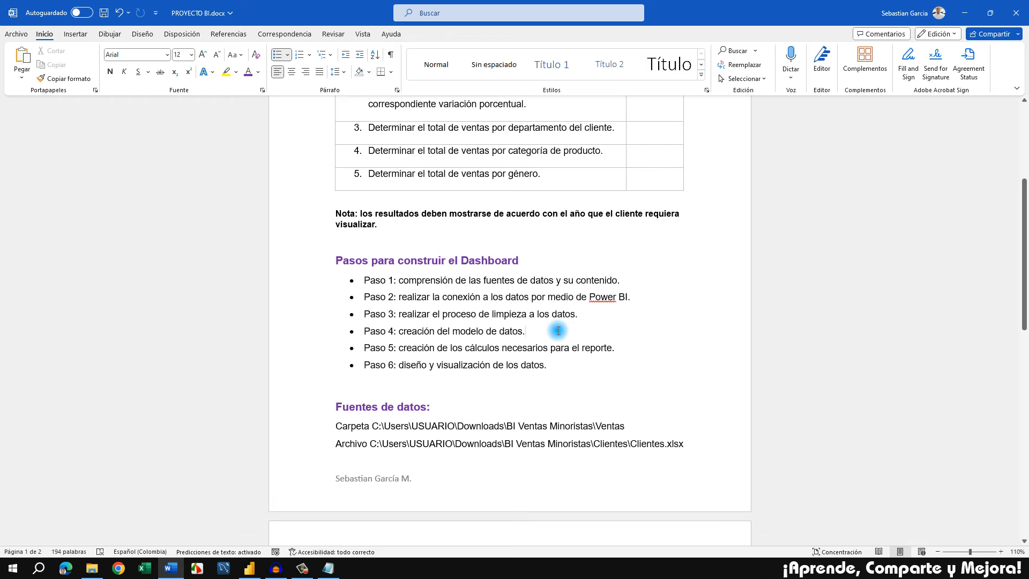
click(538, 332)
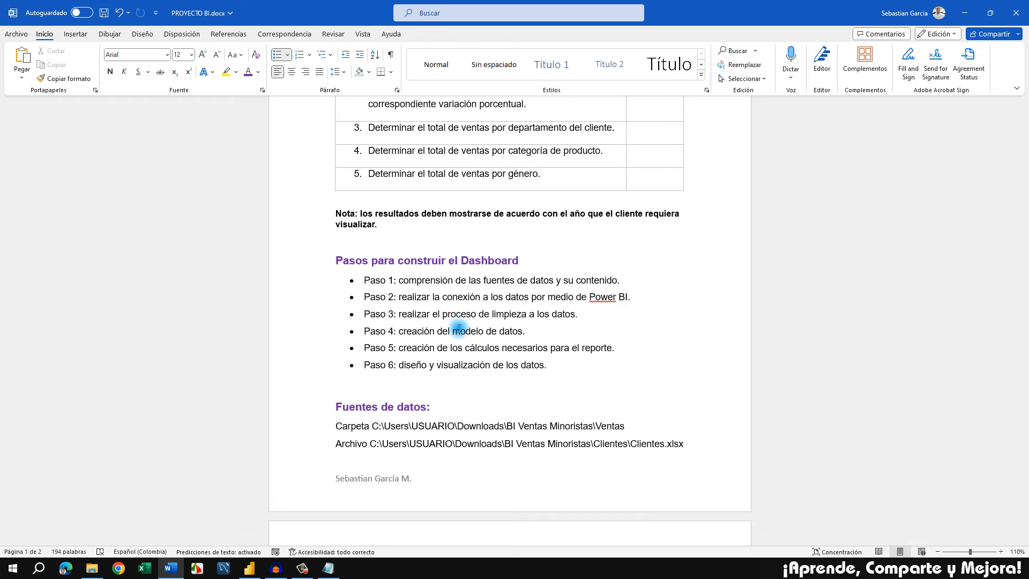
Switch to Power BI, open the model view, and place the Clientes table above and to the left of Ventas_Minoristas
click(252, 568)
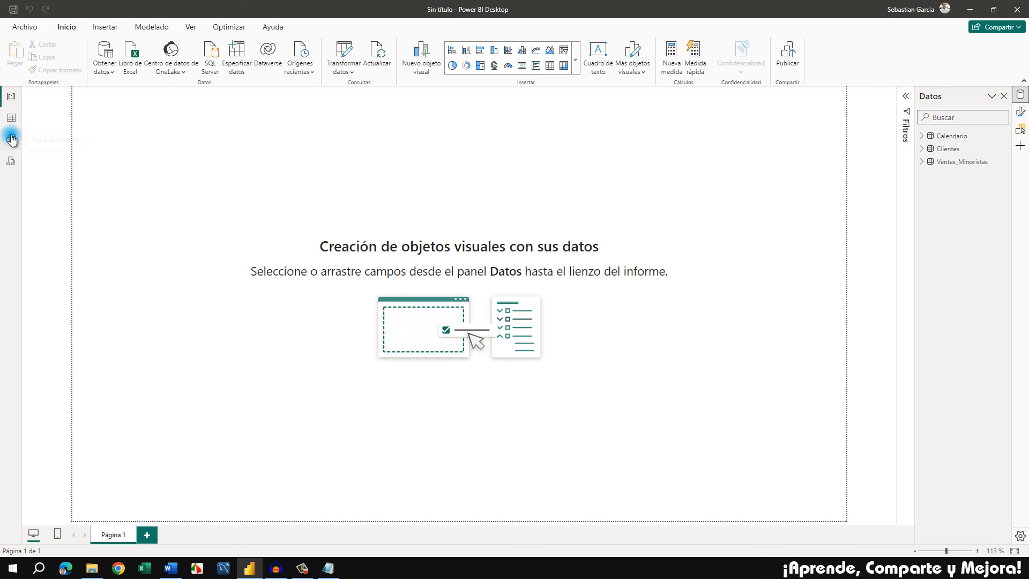
click(12, 140)
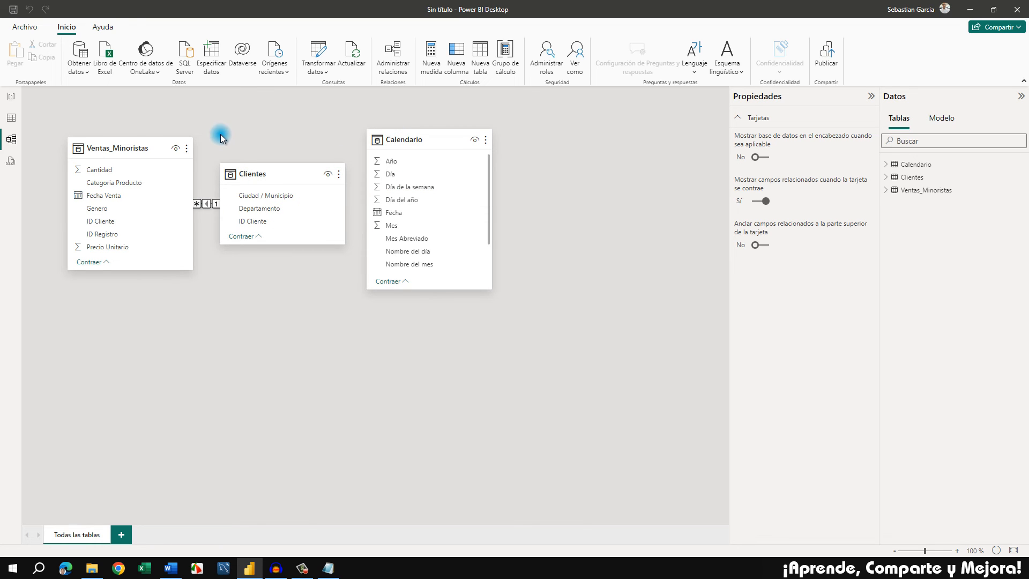
drag(115, 140, 278, 299)
drag(273, 169, 86, 131)
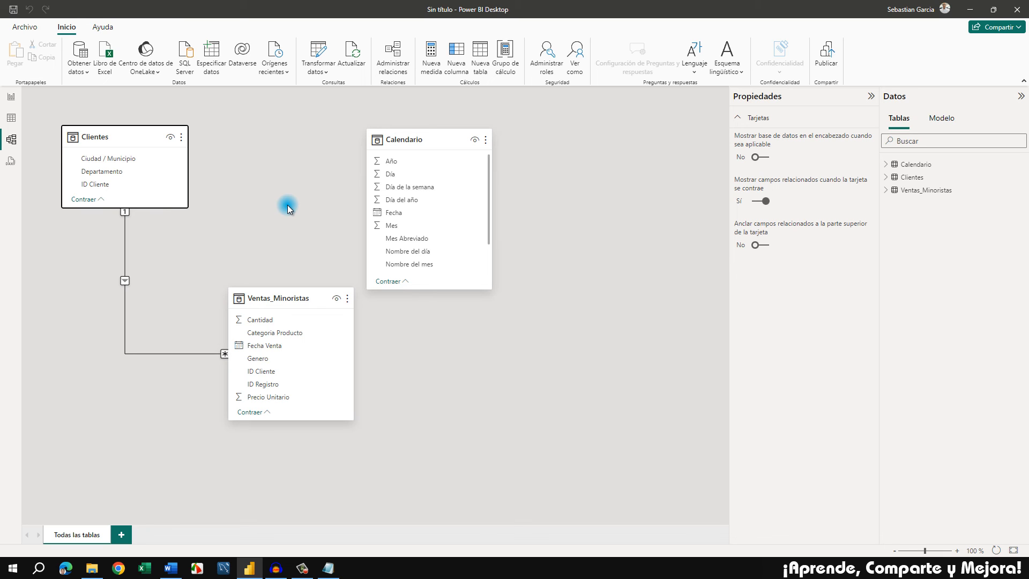
drag(300, 296, 275, 294)
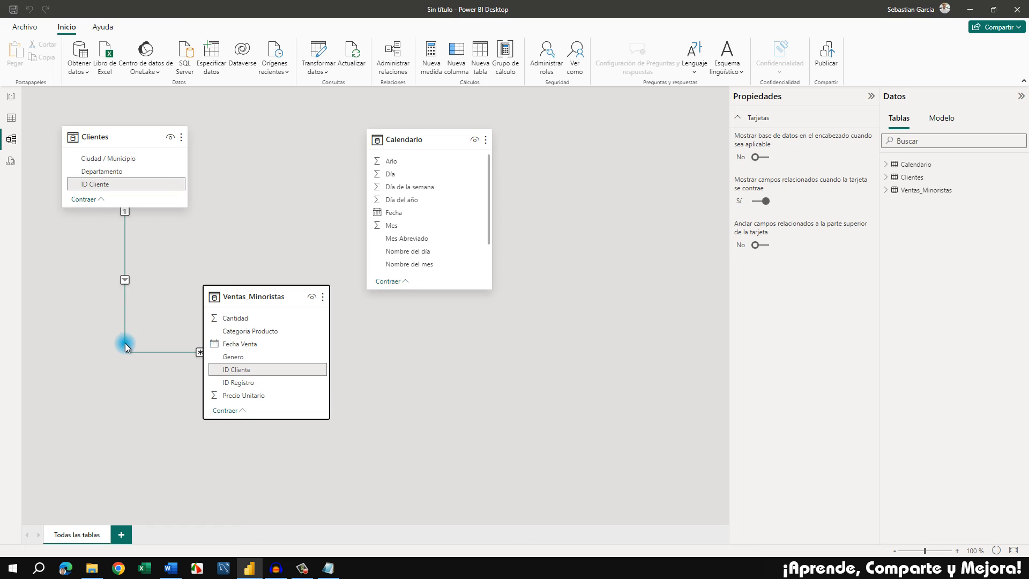
Delete the existing relationship between the Clientes and Ventas_Minoristas tables
right_click(125, 249)
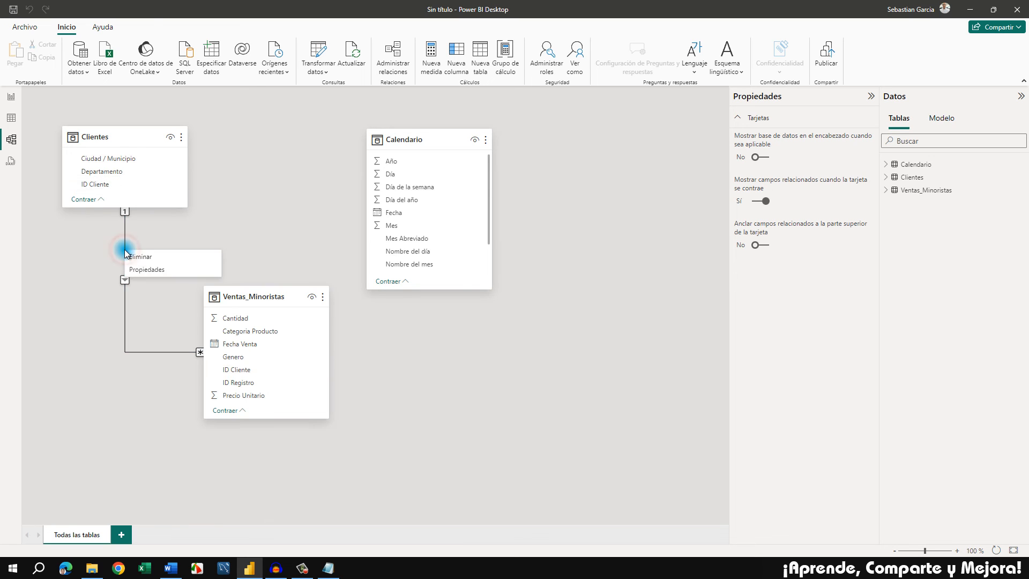
click(169, 254)
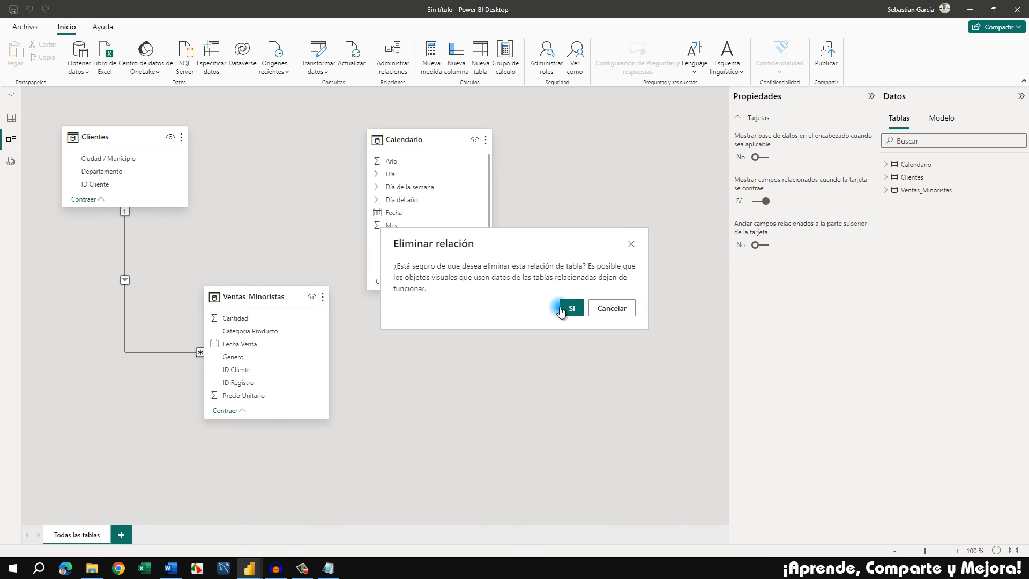
click(560, 308)
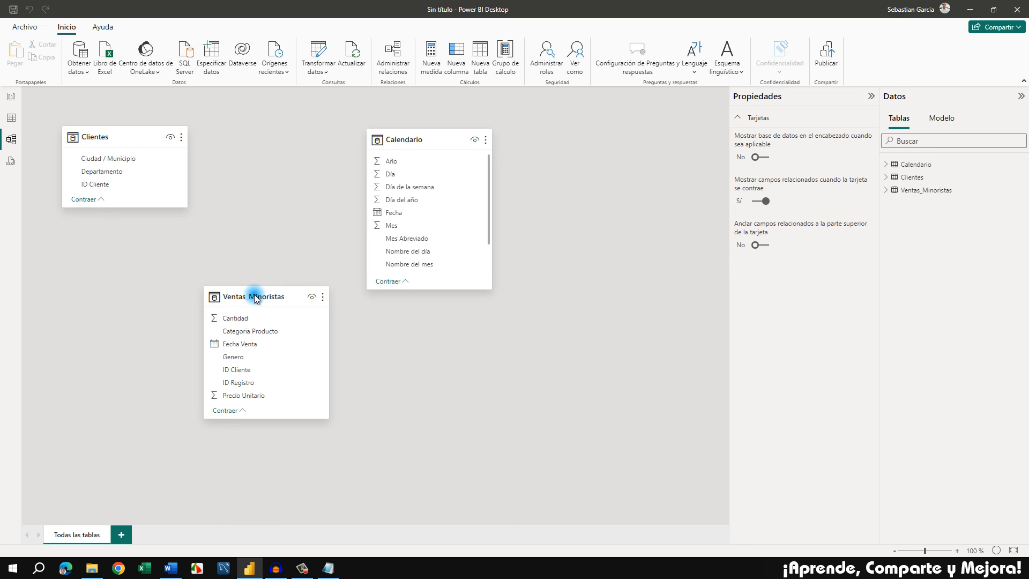
Center a widened Ventas_Minoristas card below Clientes and Calendario, and resize those two upper cards to about the same height
mouse_move(255, 294)
mouse_down()
mouse_move(197, 281)
mouse_move(264, 299)
mouse_move(255, 280)
mouse_up()
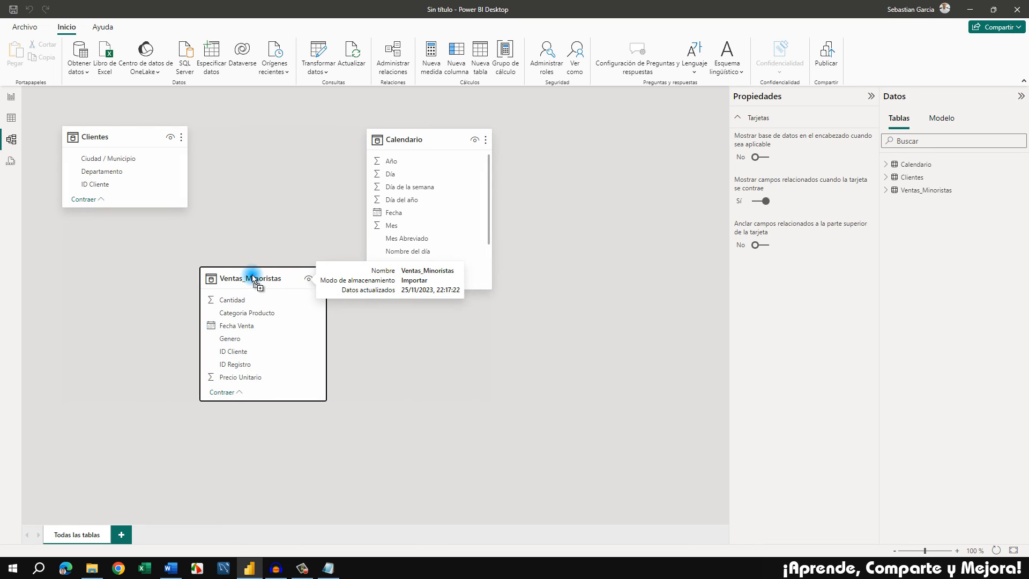
drag(415, 139, 416, 125)
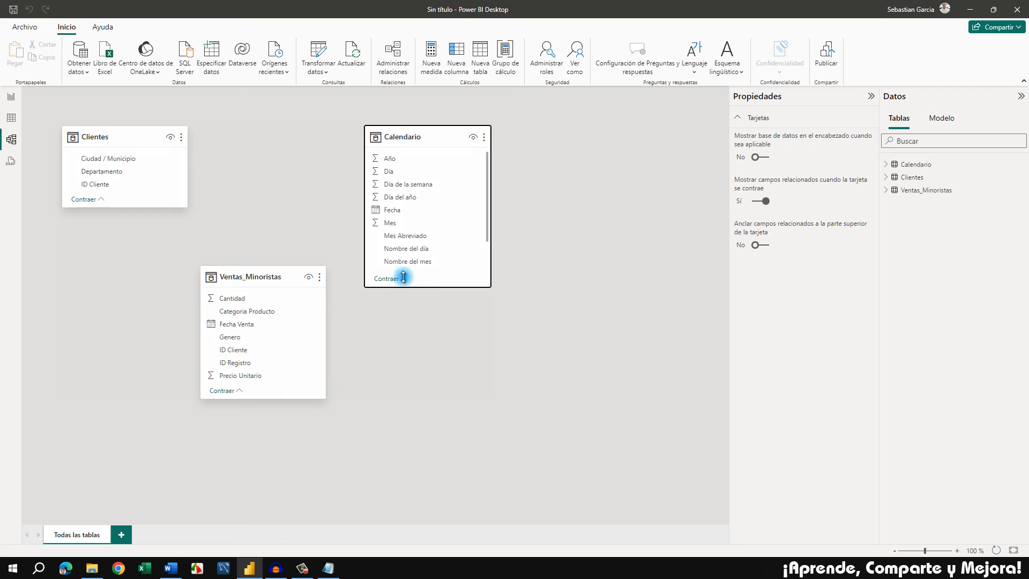
drag(403, 287, 407, 234)
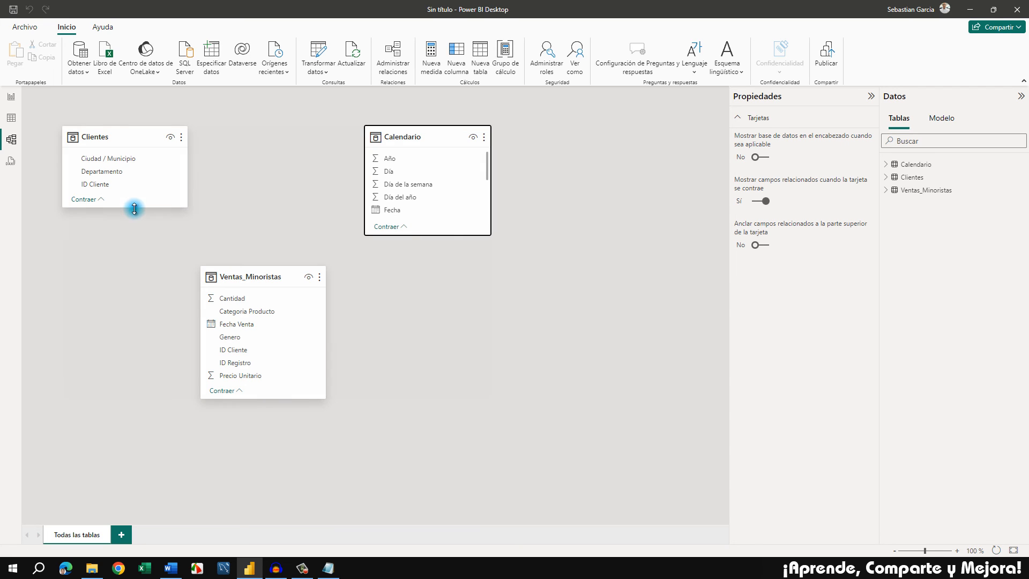
drag(134, 209, 134, 237)
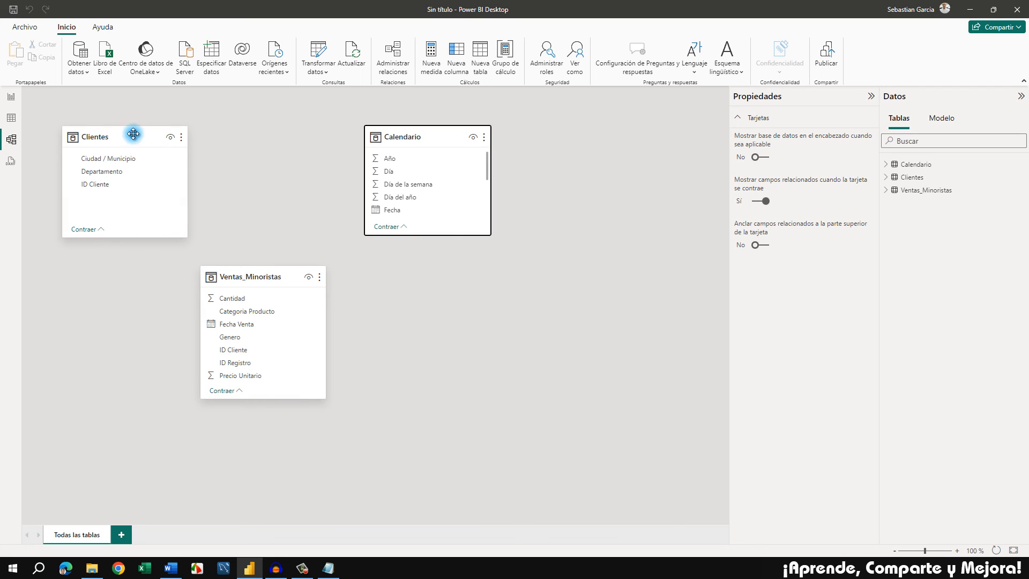
mouse_move(251, 280)
mouse_down()
mouse_move(267, 280)
mouse_move(261, 289)
mouse_up()
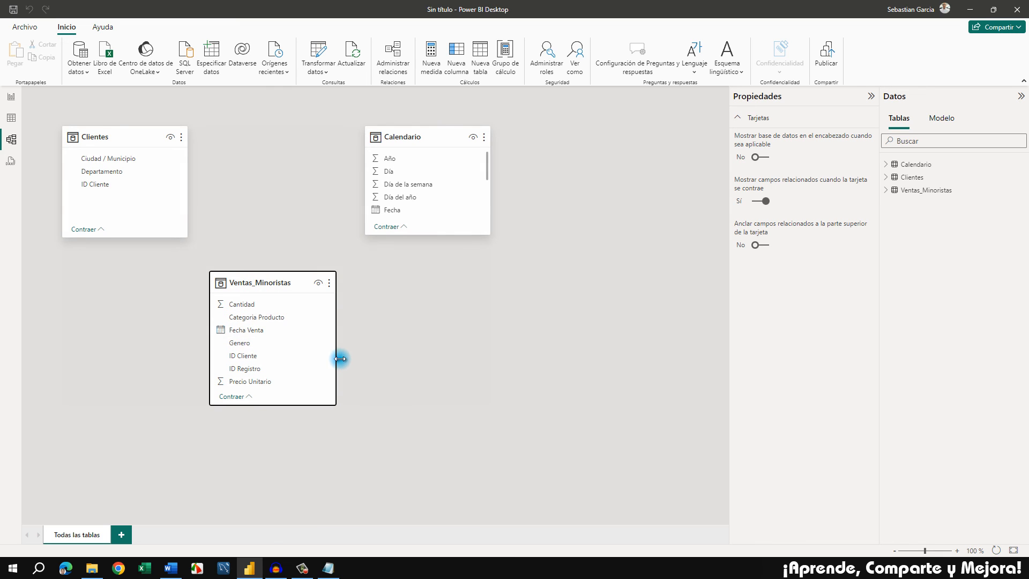
drag(335, 359, 367, 359)
drag(315, 283, 305, 288)
click(311, 205)
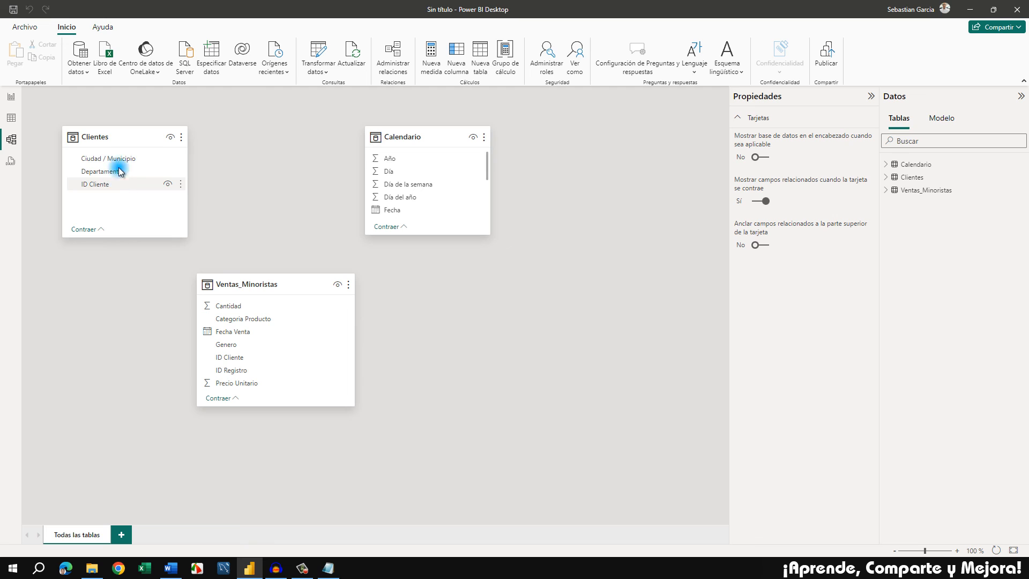
Relate Clientes to Ventas_Minoristas through their ID Cliente fields and view the new relationship's properties
drag(103, 183, 283, 360)
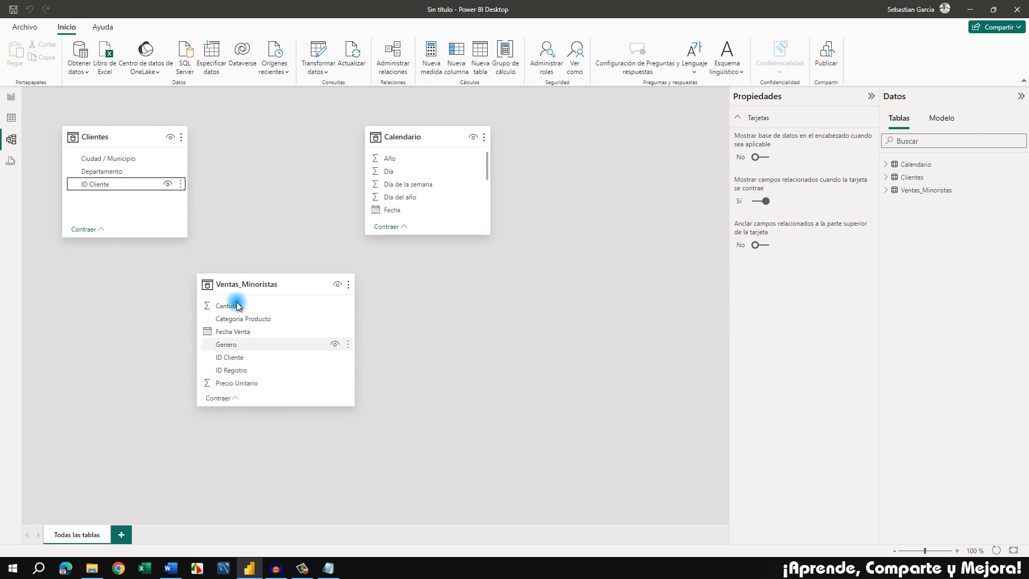
click(218, 200)
double_click(127, 241)
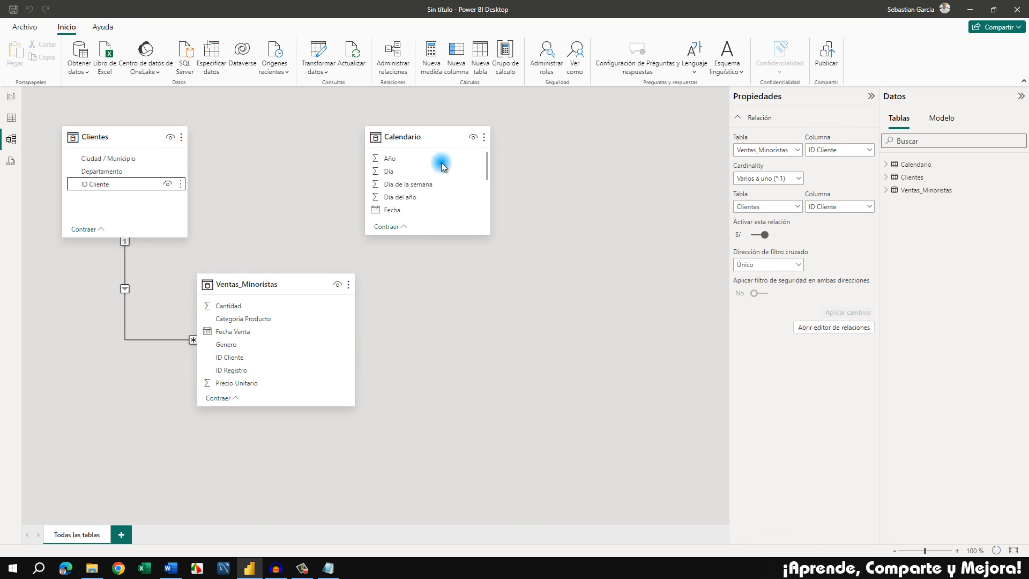
Start a new relationship in the relationship manager, with Calendario as the first table and Ventas_Minoristas as the second
click(438, 136)
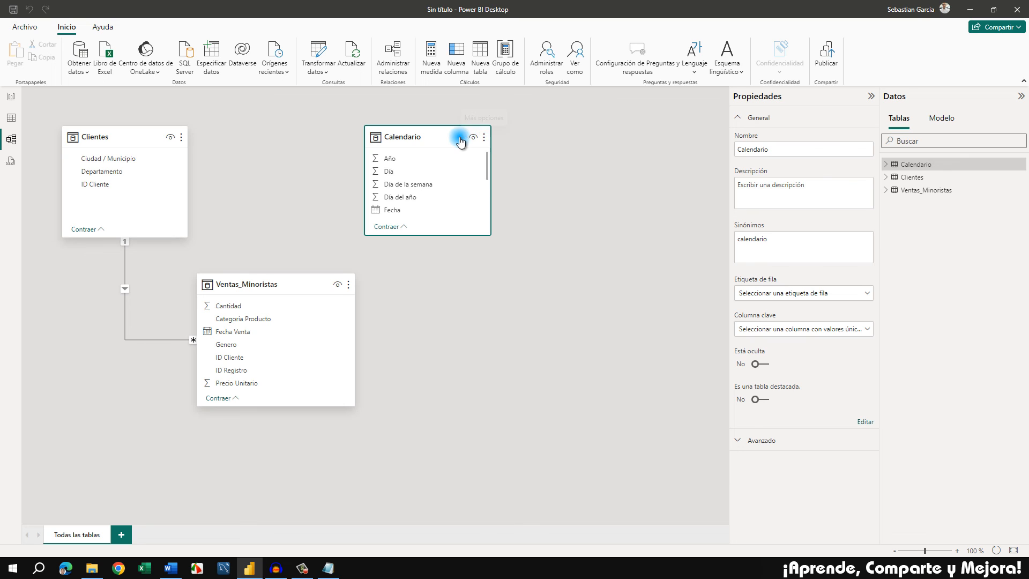
mouse_move(449, 136)
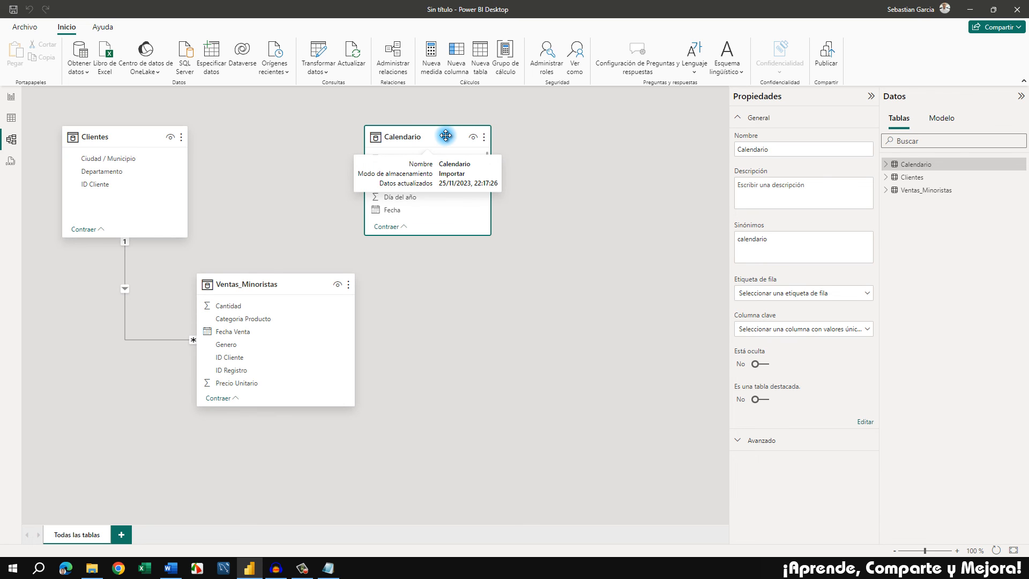
click(484, 138)
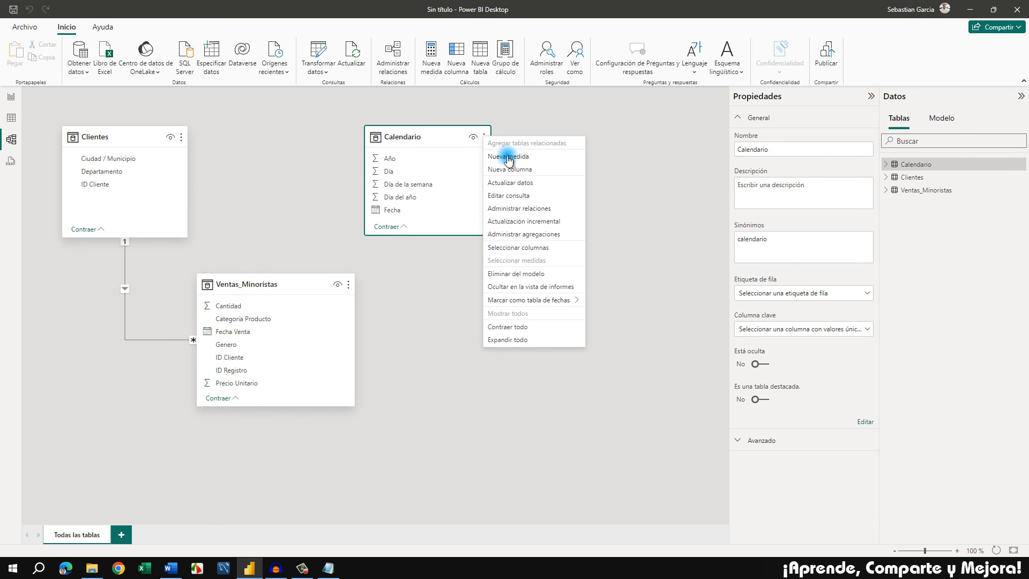
click(550, 209)
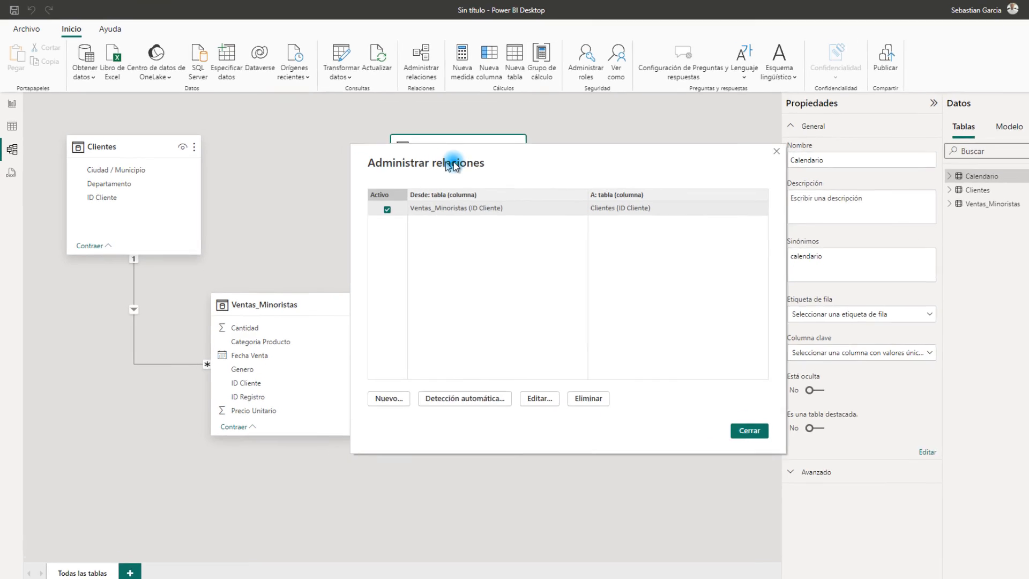
drag(451, 162, 480, 166)
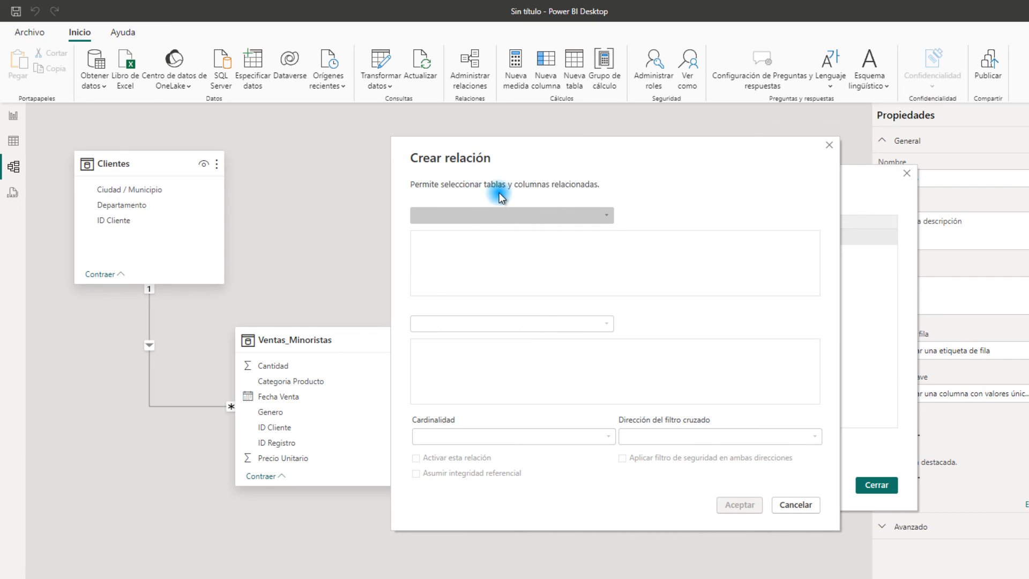
click(608, 217)
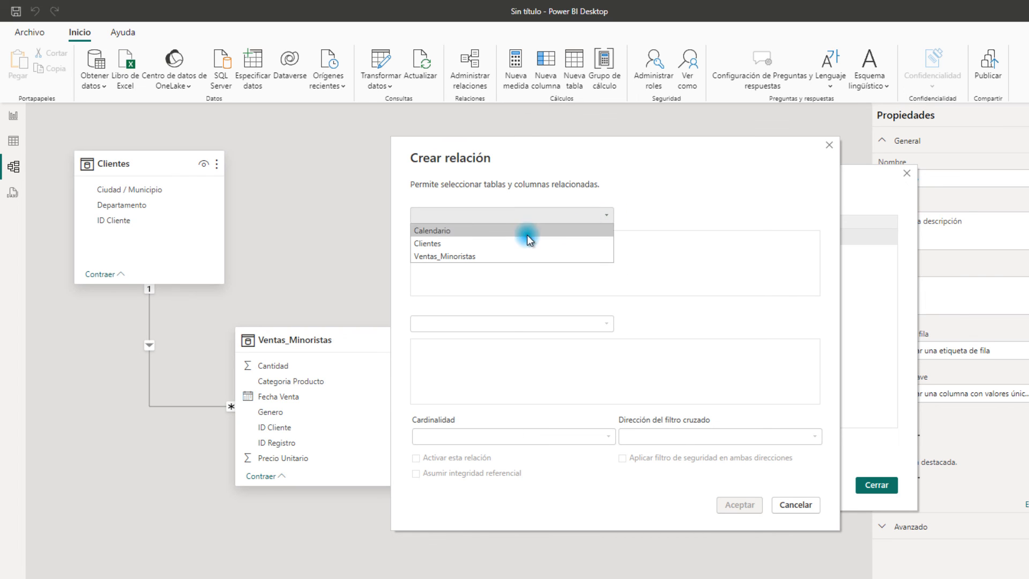
click(464, 232)
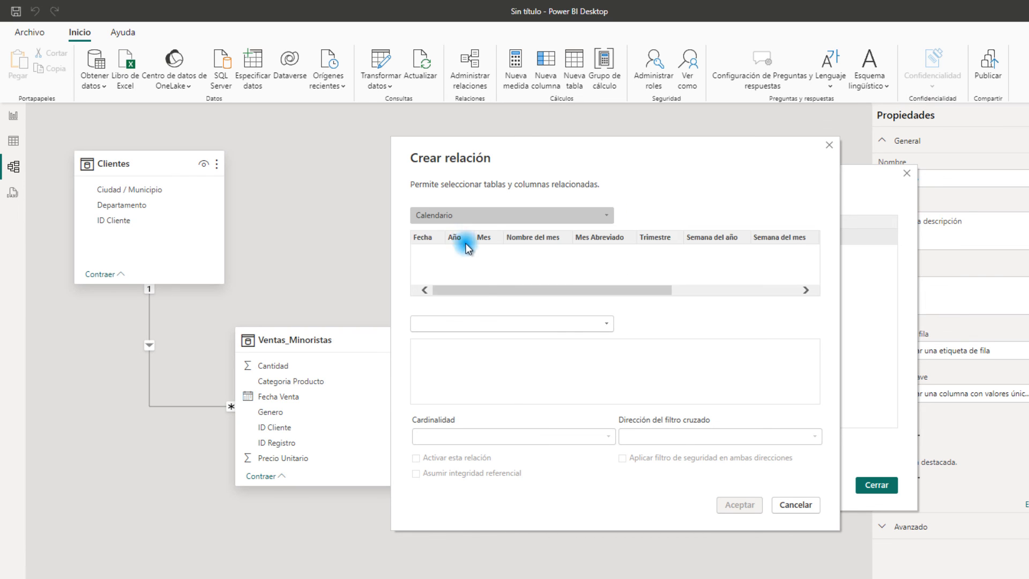
click(546, 325)
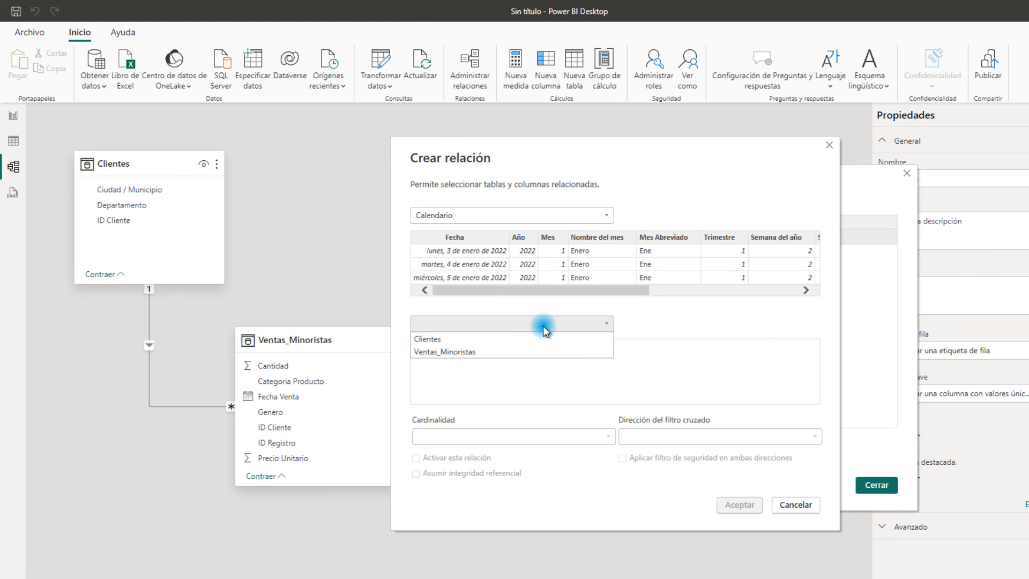
click(476, 349)
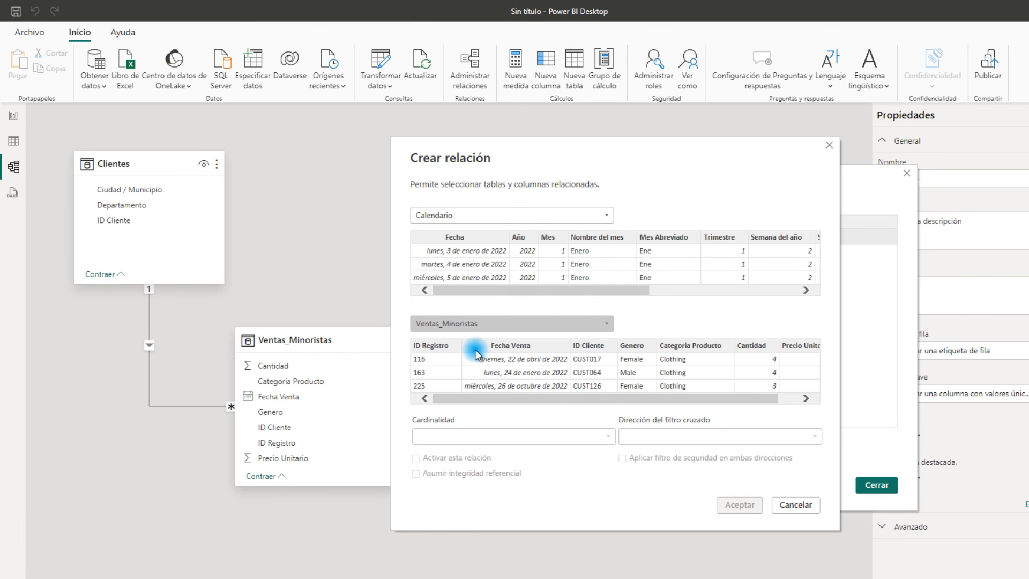
Match Calendario's Fecha column with Fecha Venta in Ventas_Minoristas, create the active relationship and close the relationship manager
click(466, 241)
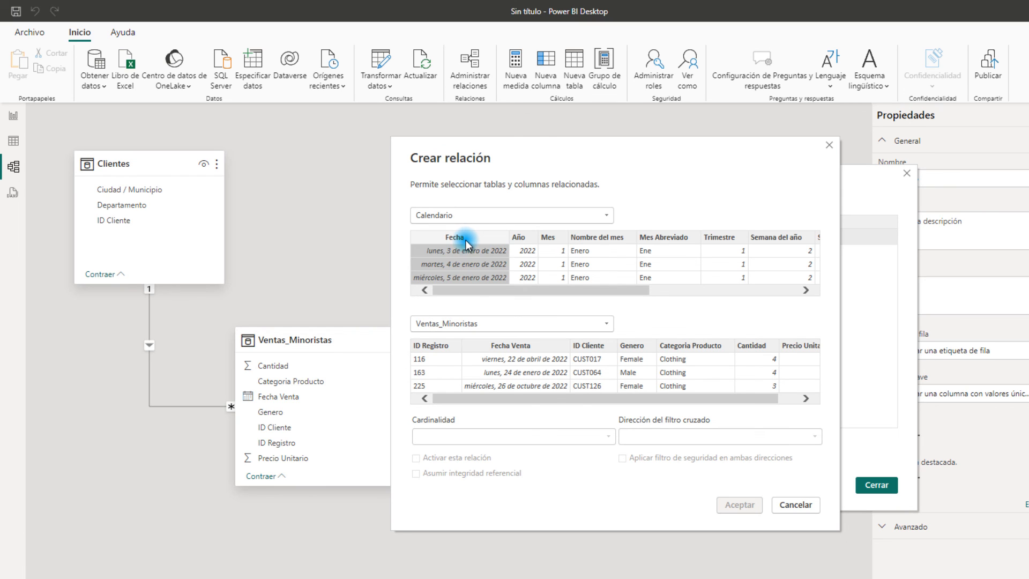
click(503, 347)
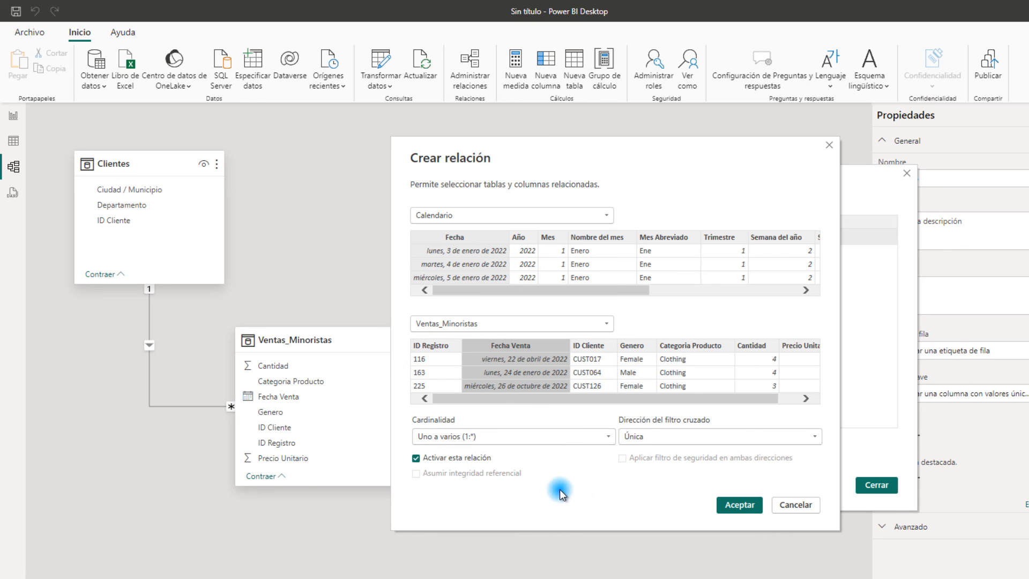
click(739, 505)
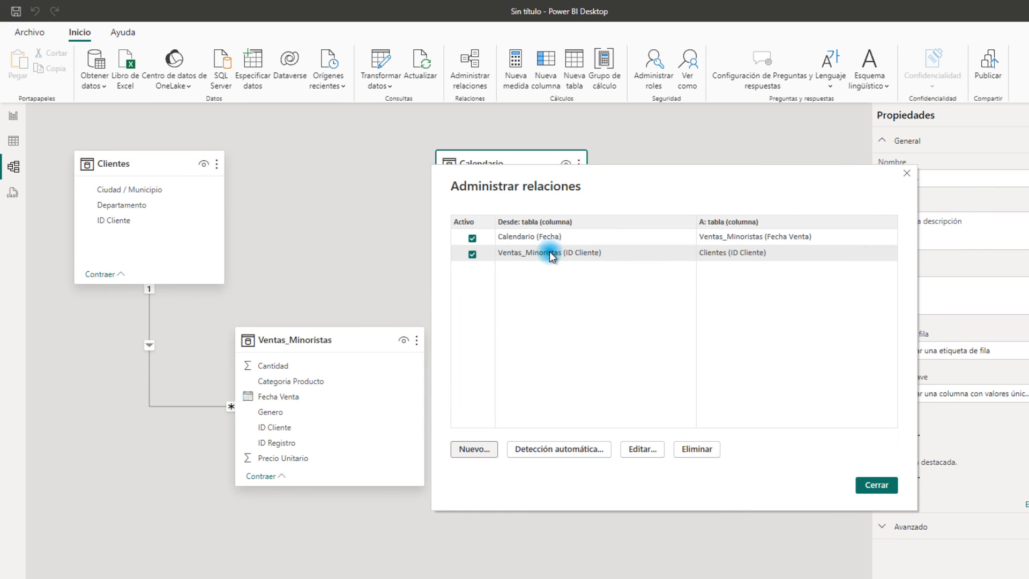
drag(642, 188, 748, 188)
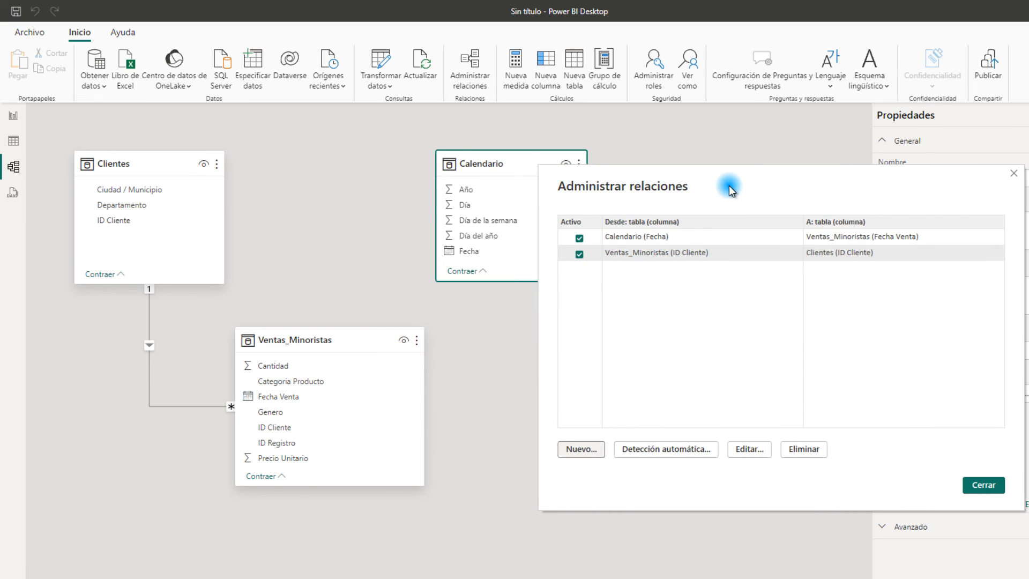
click(988, 484)
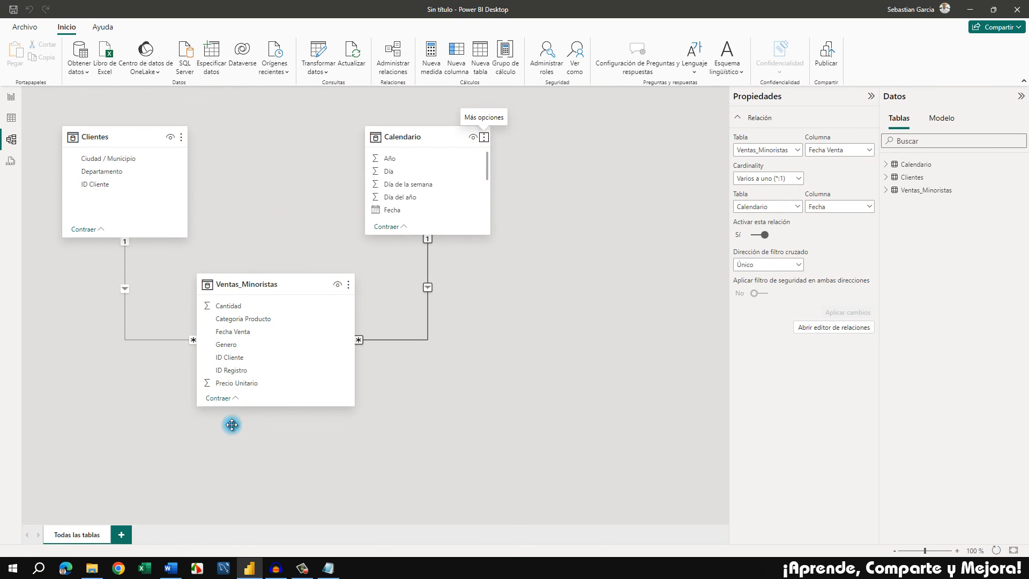
Switch to the PROYECTO BI.docx document in Word and review the dashboard construction steps, the client's requirements and the note below them
click(171, 568)
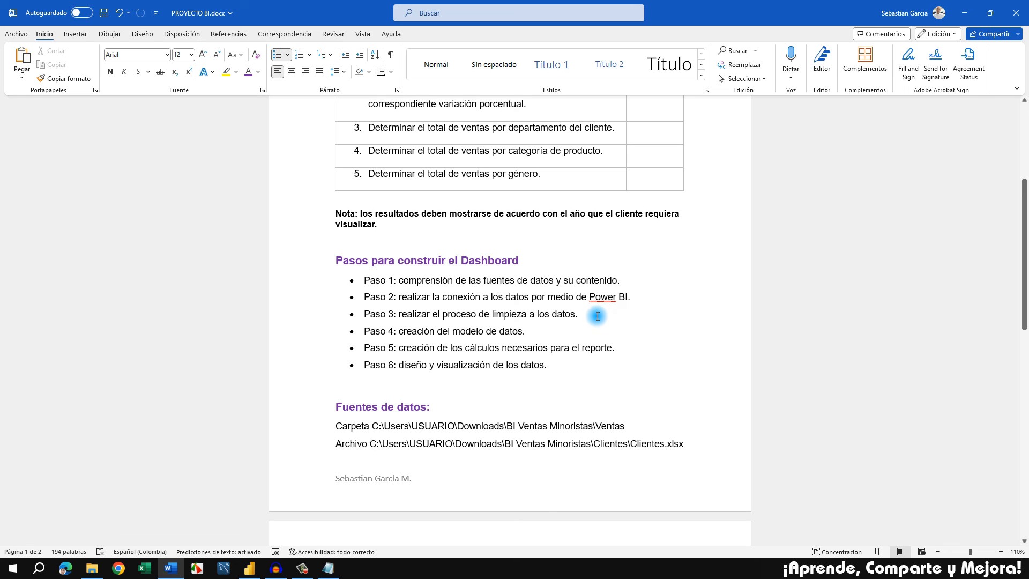
click(555, 330)
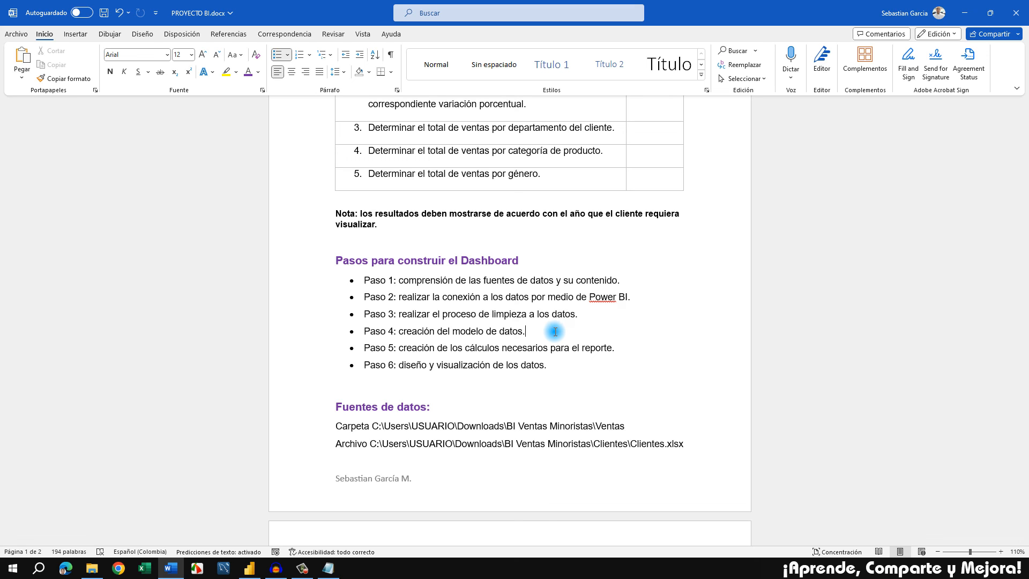
click(399, 348)
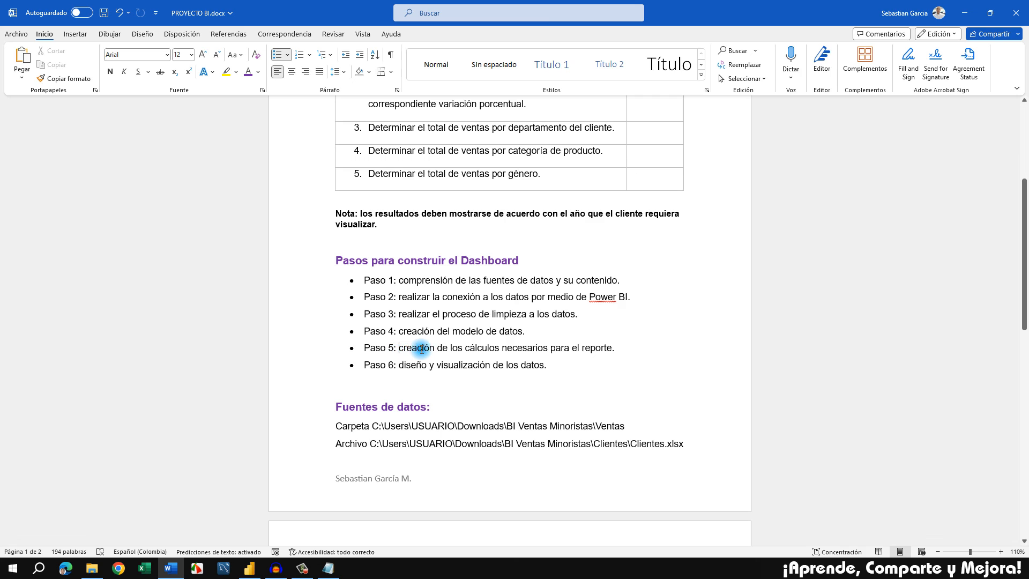
drag(422, 349, 595, 347)
click(581, 363)
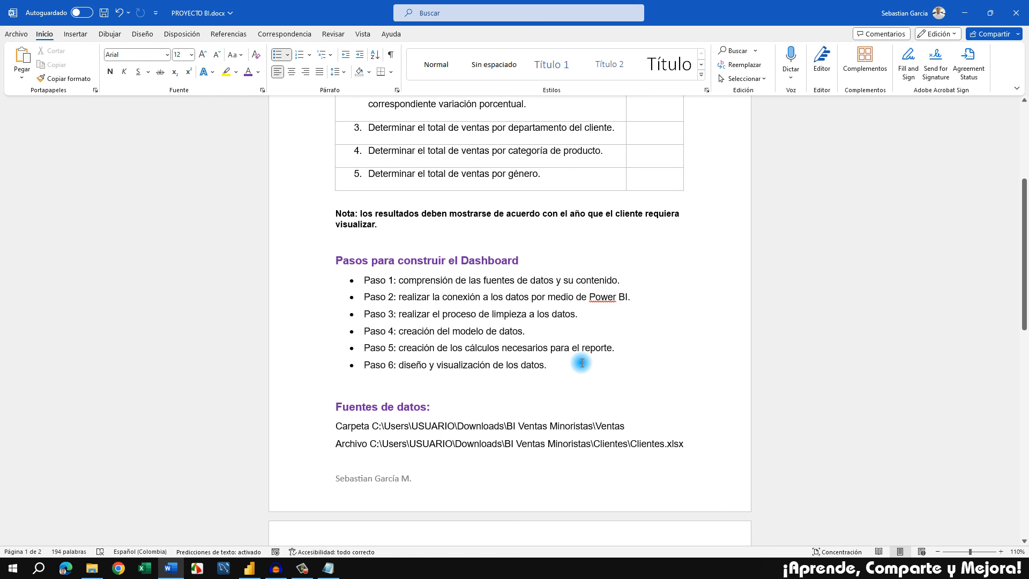
scroll(581, 364, up, 5)
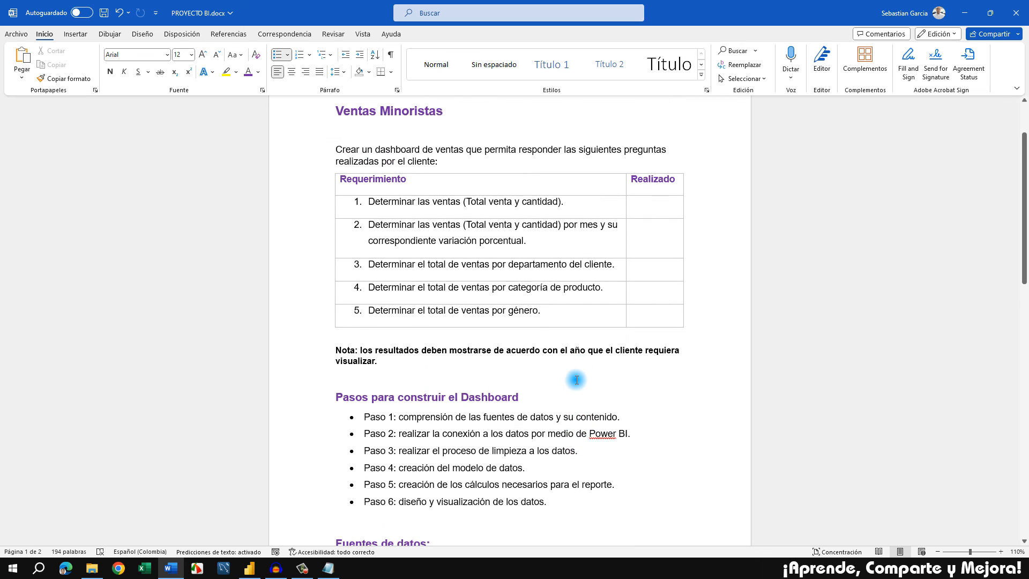
scroll(574, 385, down, 1)
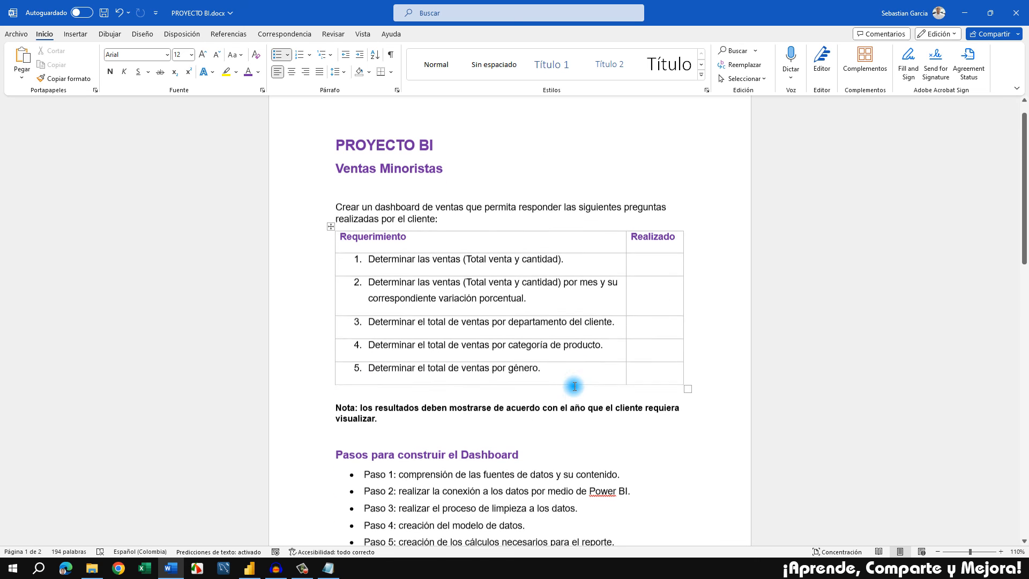
click(550, 425)
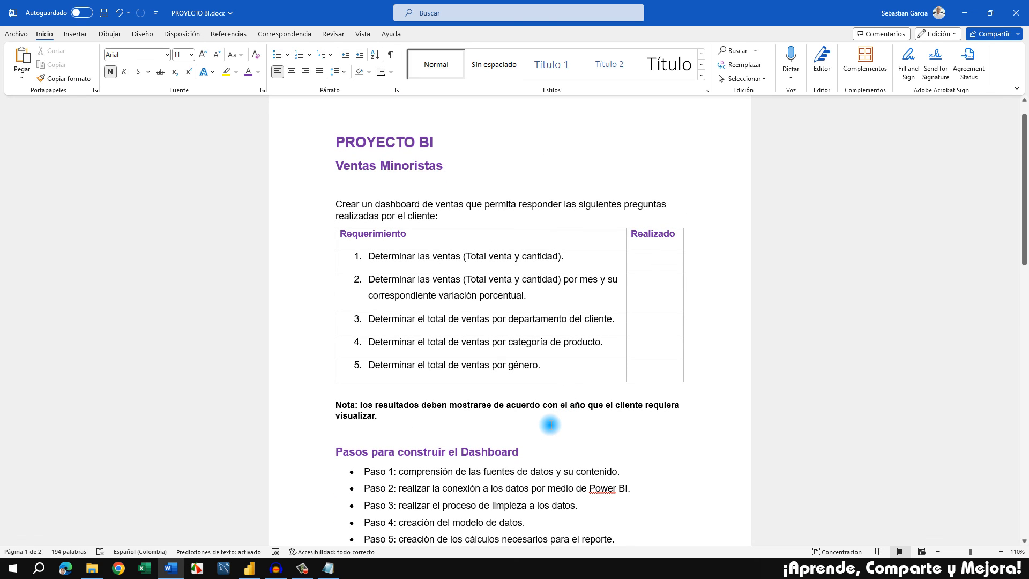